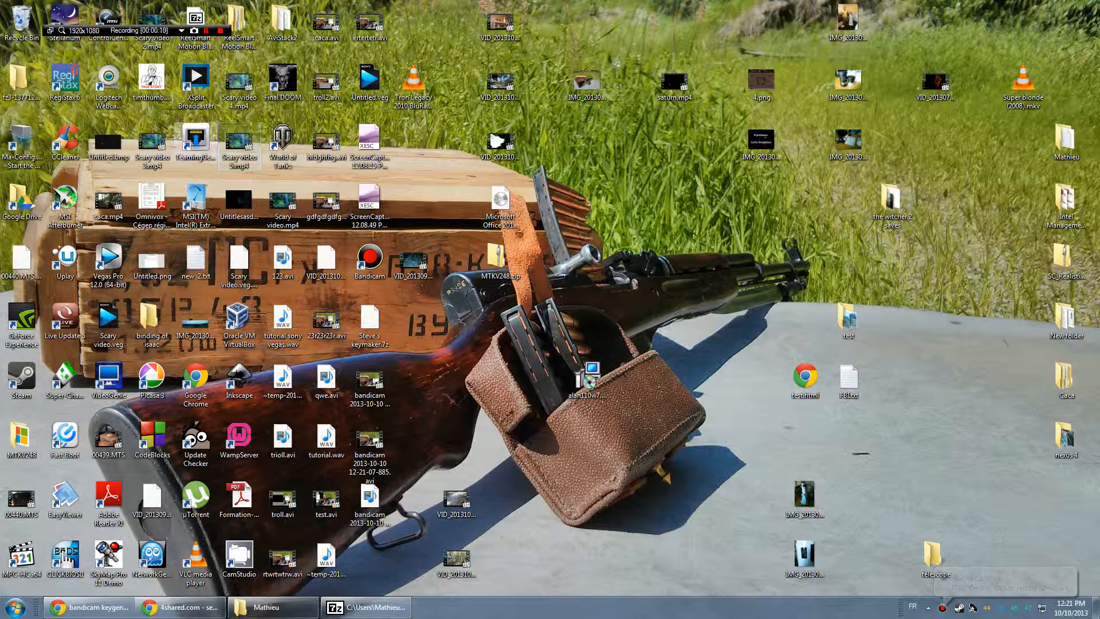
# Step: Launch Vegas Pro 12.0 and create a new project with the HD 1080-60i (1920x1080, 29.970 fps) template
pyautogui.doubleClick(109, 264)
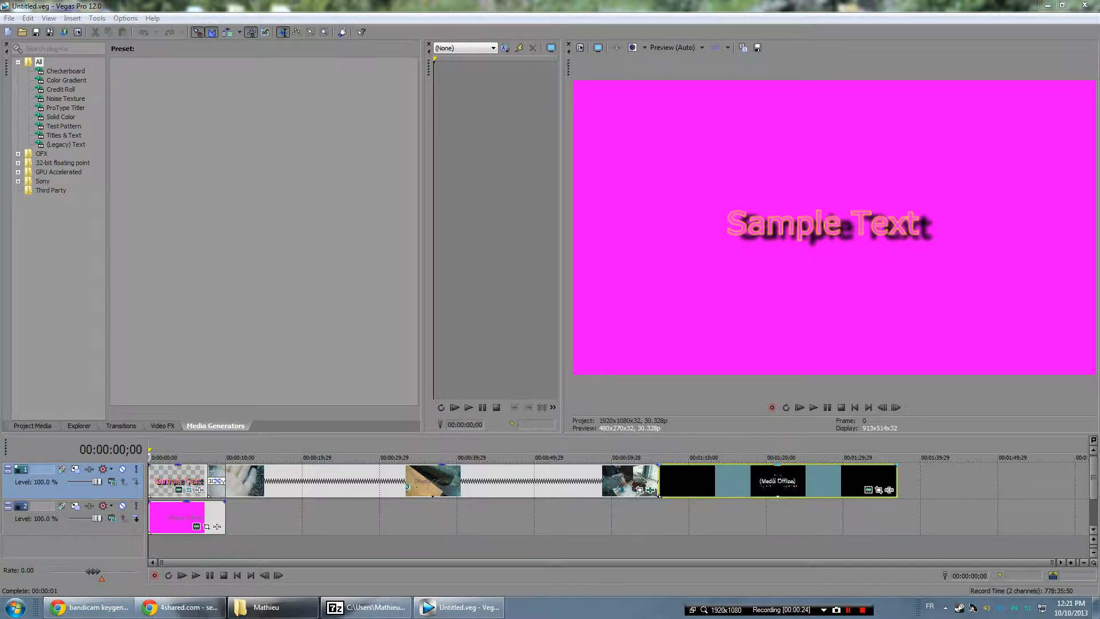
pyautogui.click(9, 18)
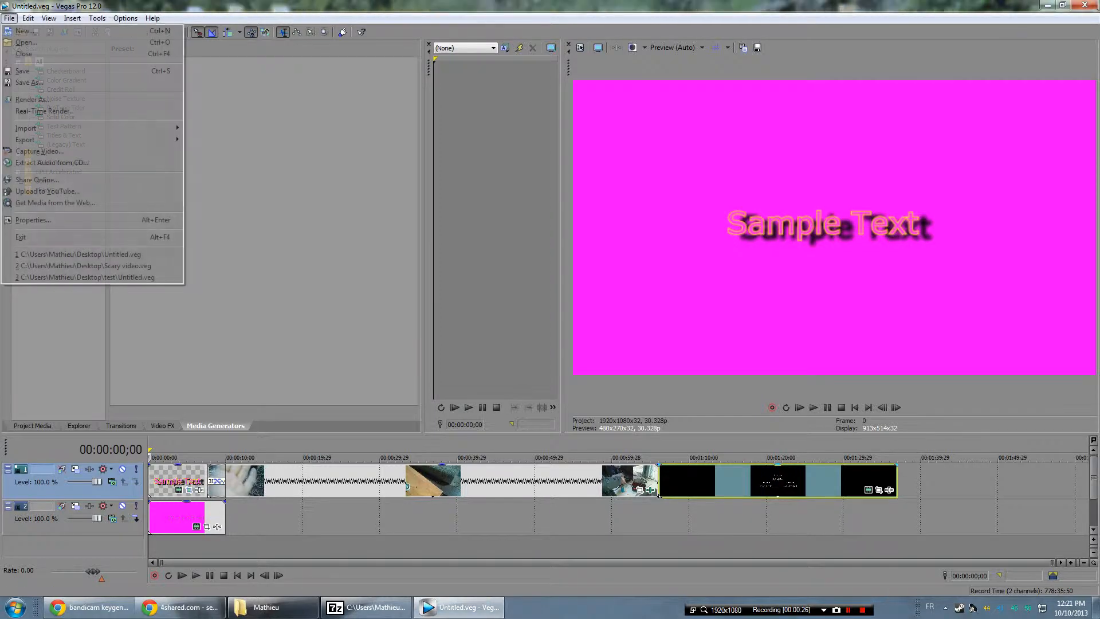
pyautogui.click(23, 30)
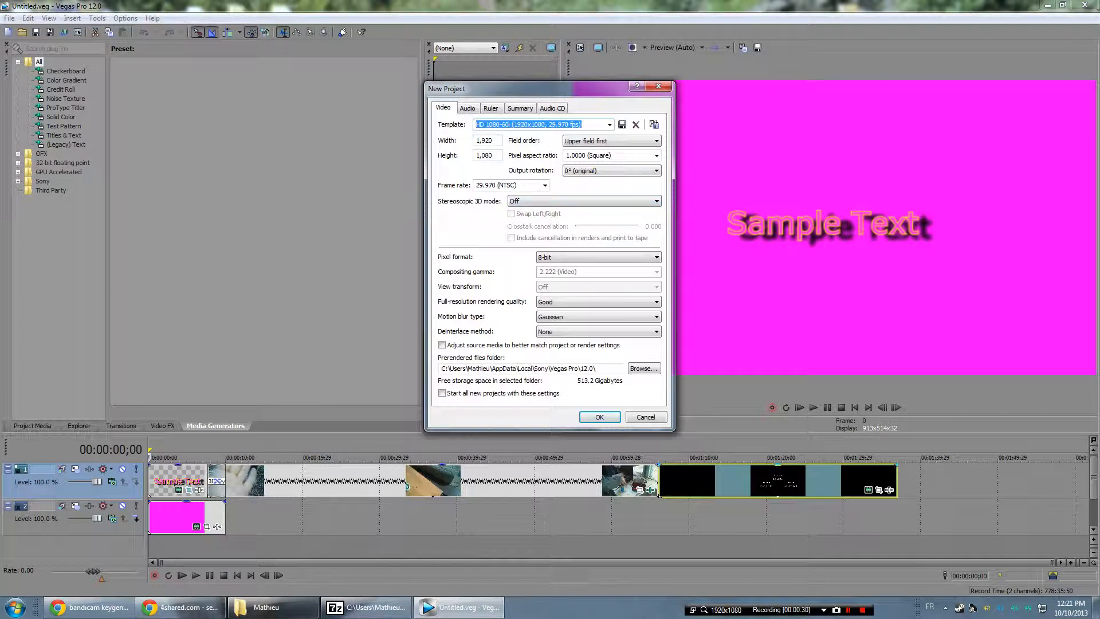
pyautogui.moveTo(494, 141); pyautogui.dragTo(474, 141)
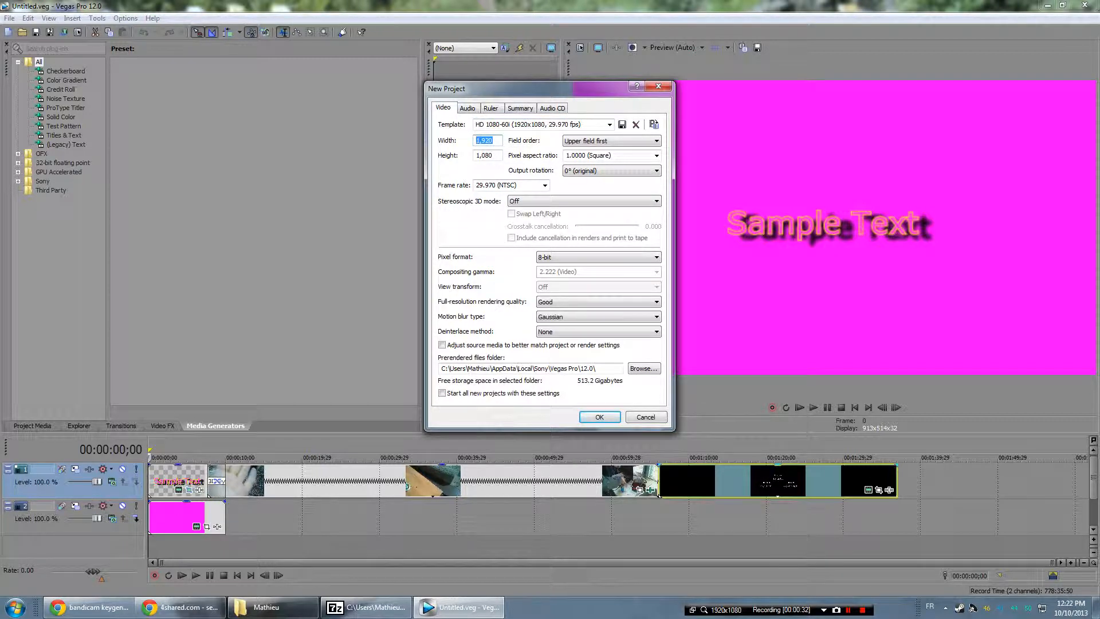
pyautogui.press('Tab')
pyautogui.click(610, 124)
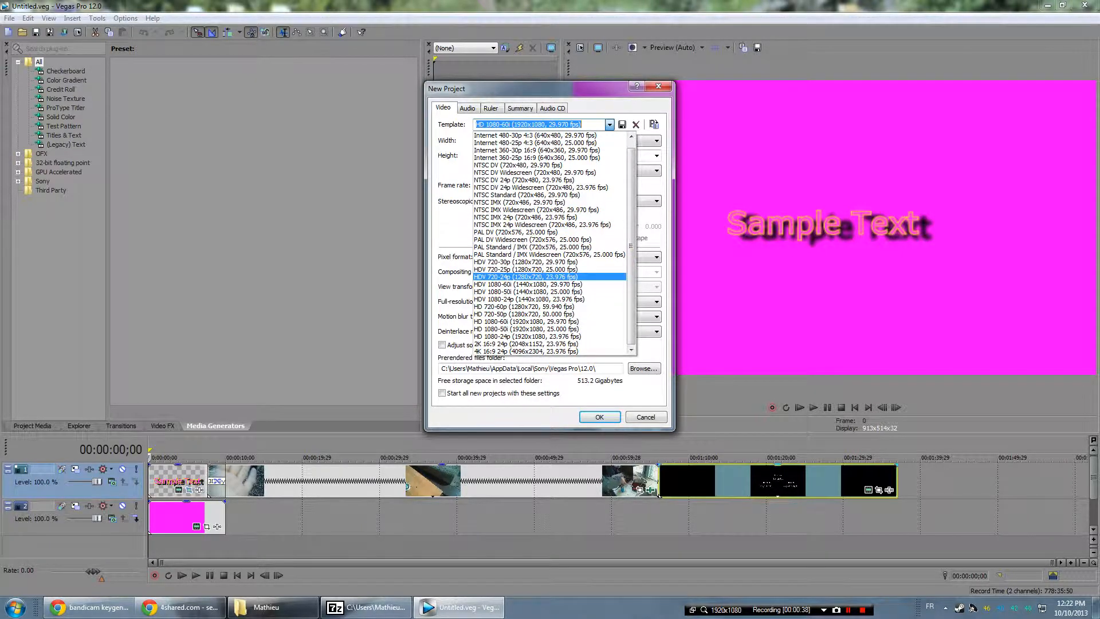
pyautogui.press('Escape')
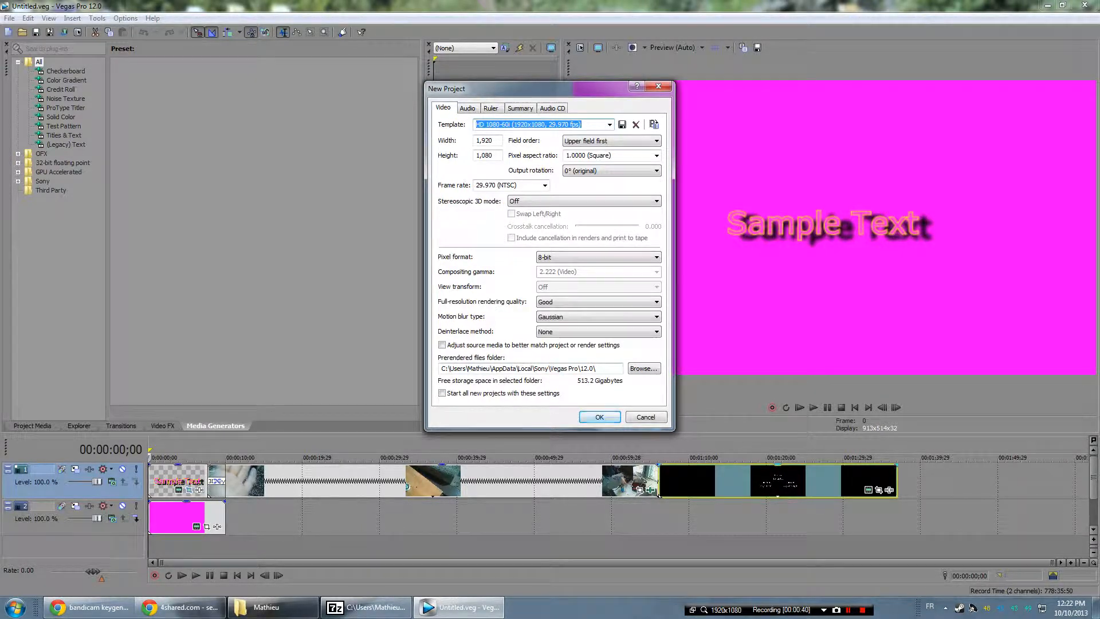
pyautogui.click(599, 416)
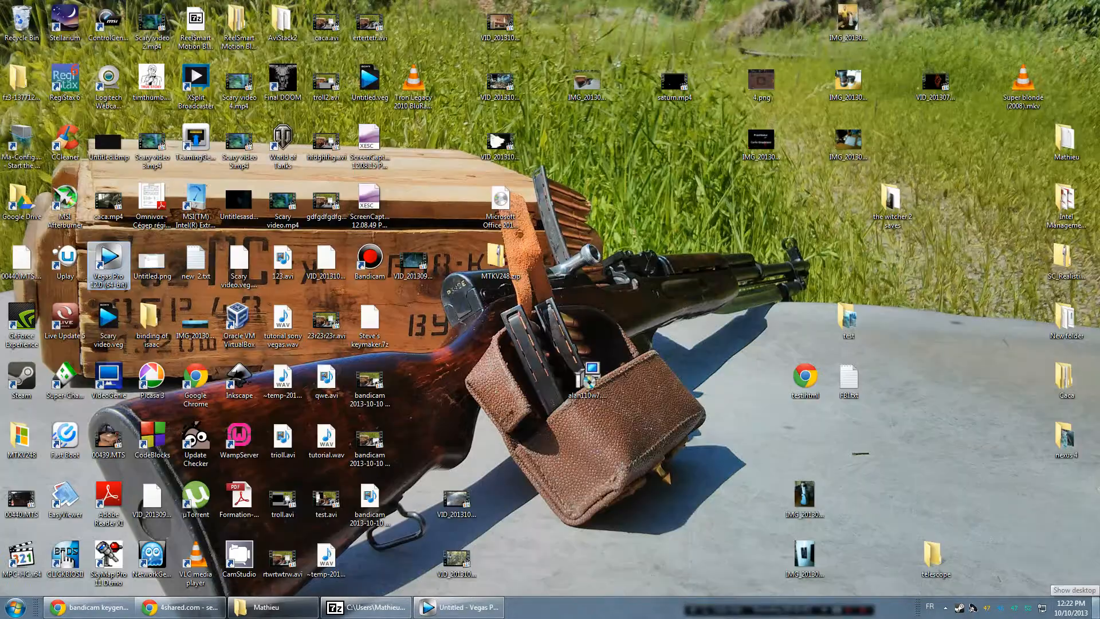
# Step: Add the lowest VID_201310 video from the desktop to the timeline, match the project settings to it, and shift the clip later
pyautogui.click(1096, 608)
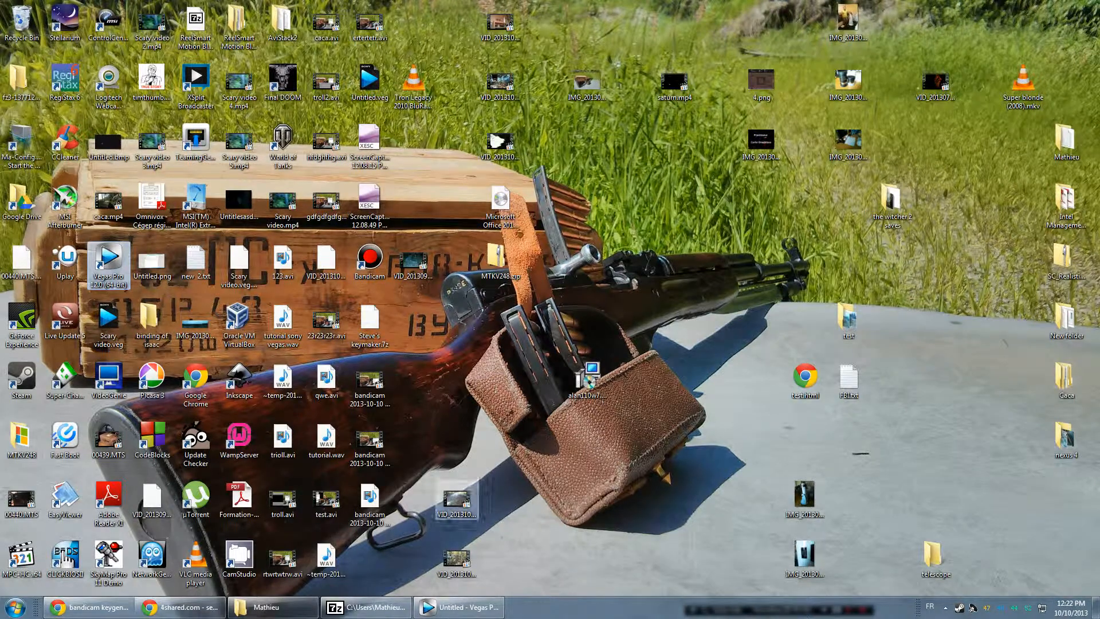
pyautogui.moveTo(457, 559); pyautogui.dragTo(464, 607)
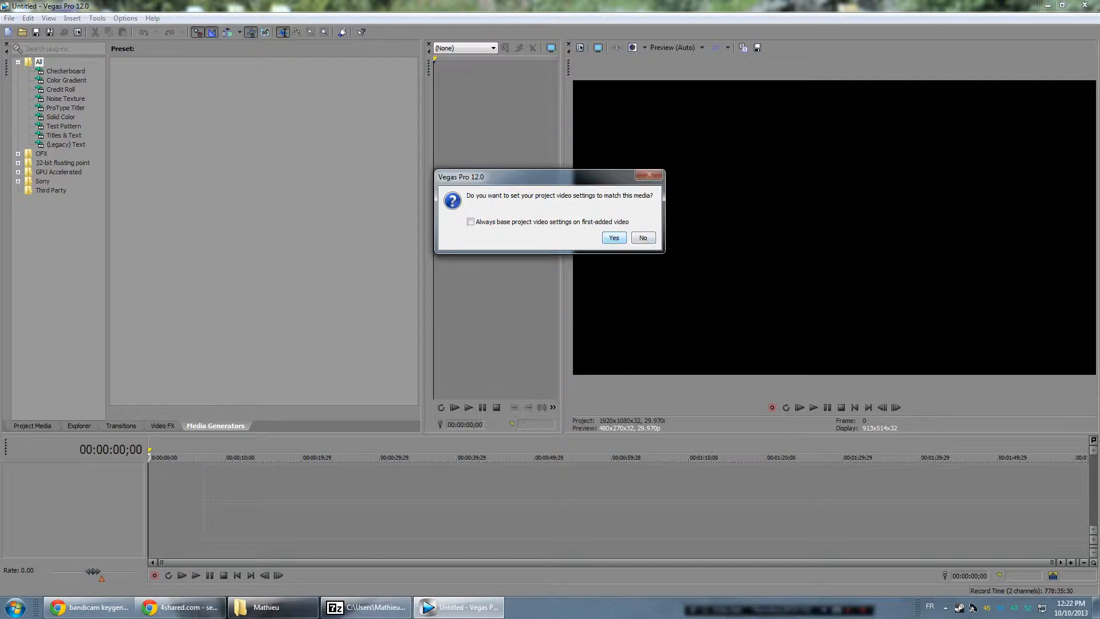
pyautogui.press('Return')
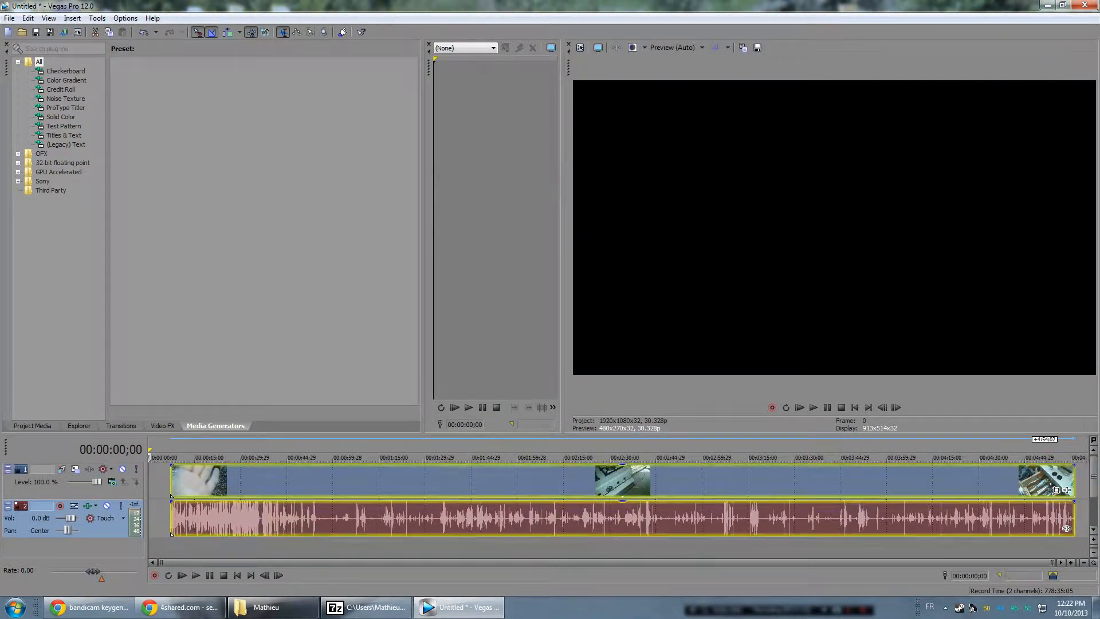
pyautogui.moveTo(1067, 527); pyautogui.dragTo(1045, 528)
pyautogui.moveTo(367, 516); pyautogui.dragTo(441, 516)
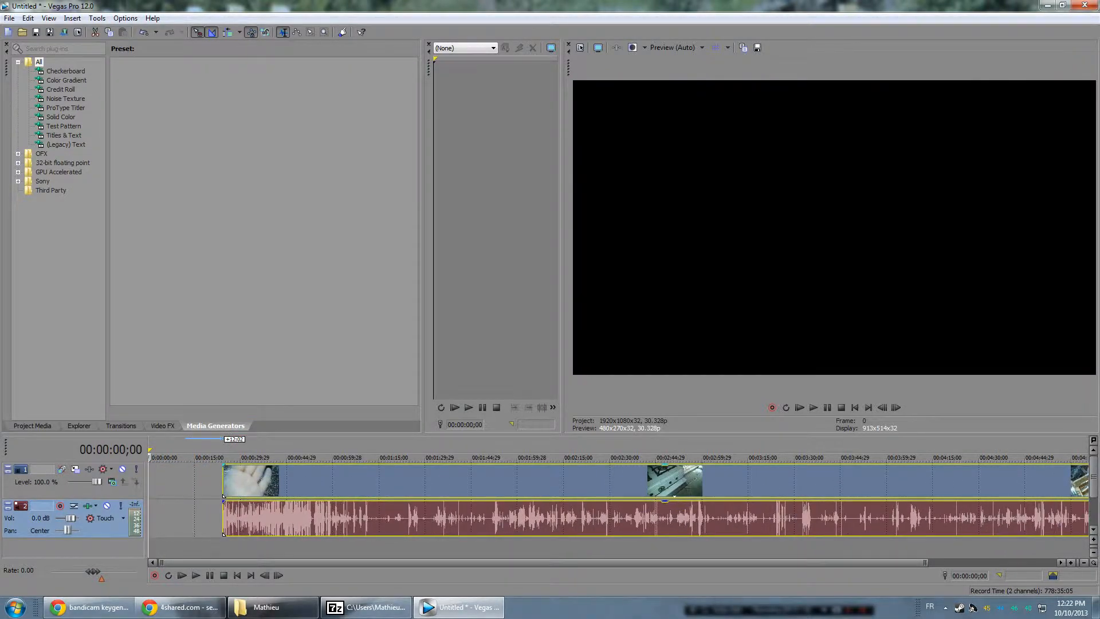
# Step: Split the video clip and its audio at 00:01:03;09 and delete the part before the split
pyautogui.press('space')
pyautogui.press('Return')
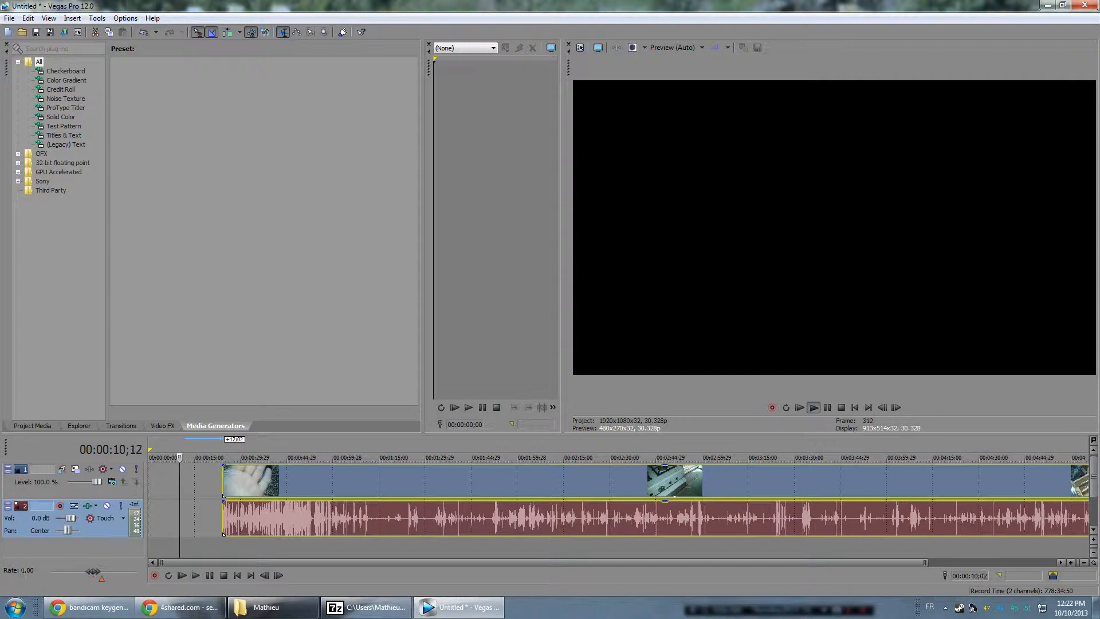
pyautogui.moveTo(180, 457); pyautogui.dragTo(350, 457)
pyautogui.press('space')
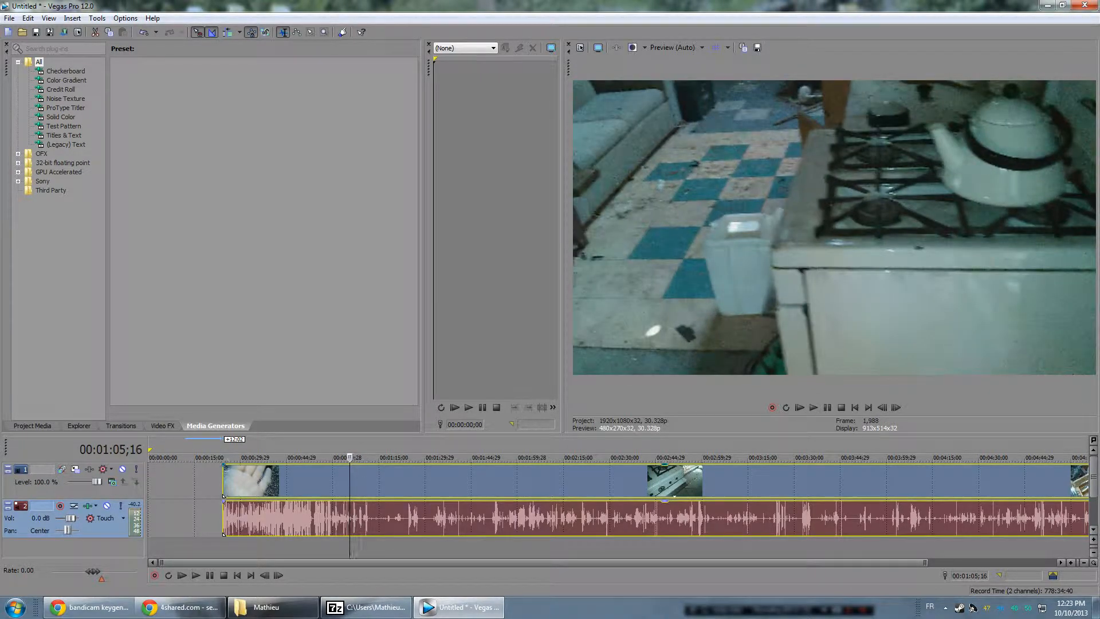
pyautogui.click(355, 481)
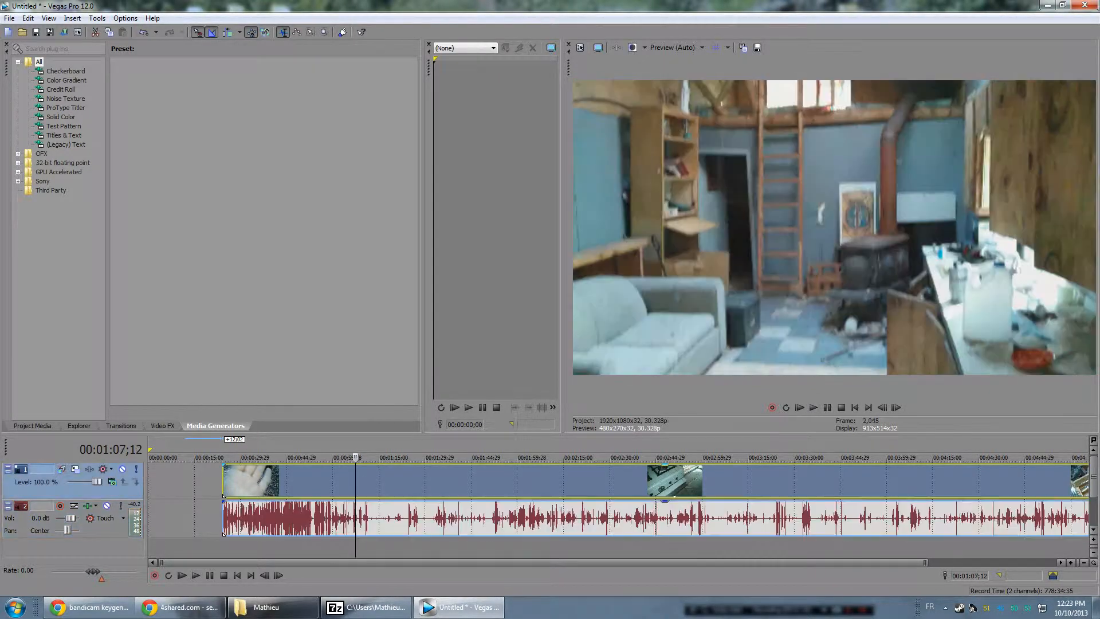
pyautogui.click(342, 482)
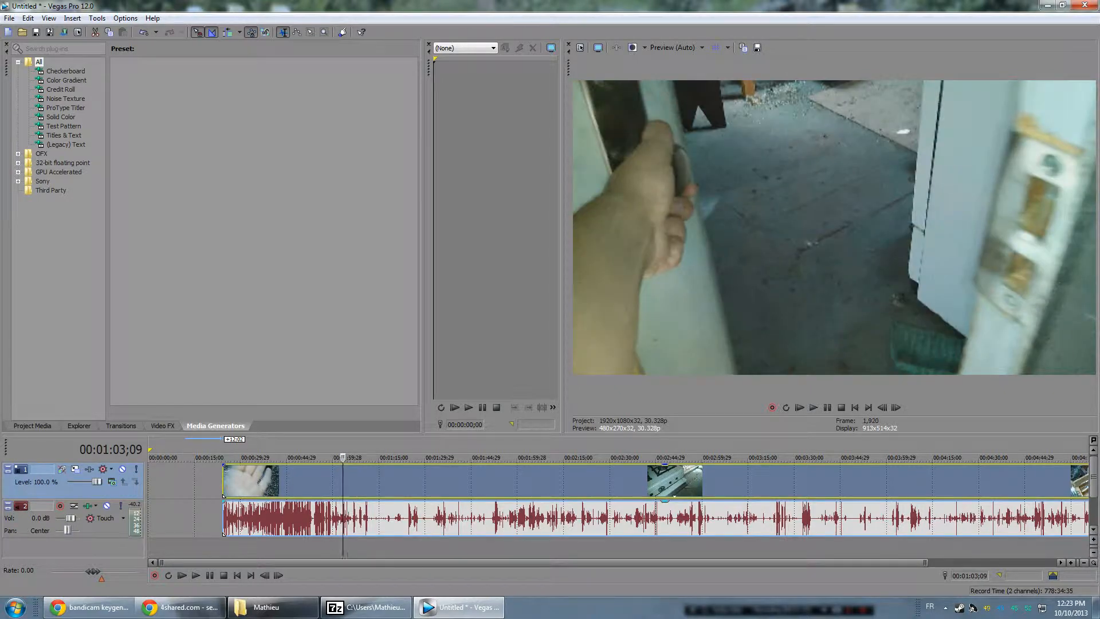
pyautogui.press('s')
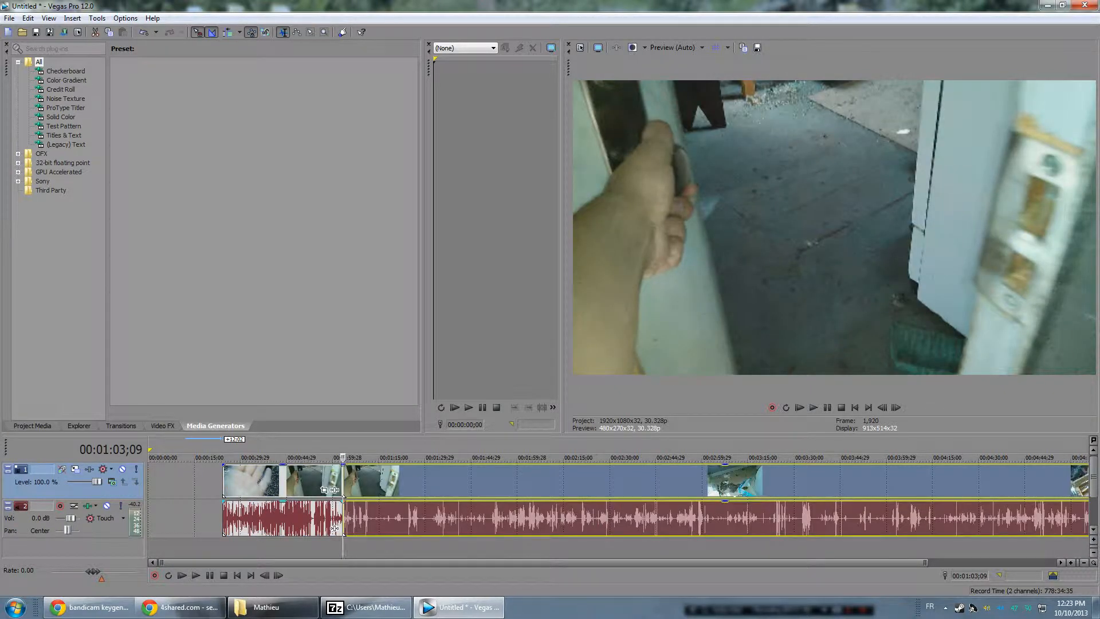
pyautogui.click(291, 481)
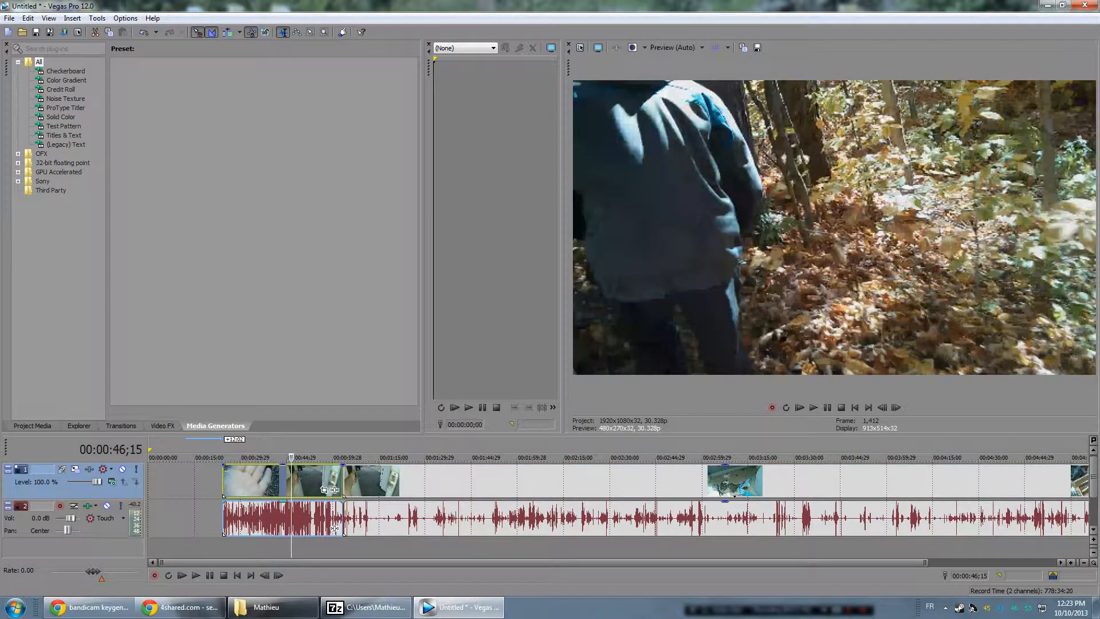
pyautogui.press('Delete')
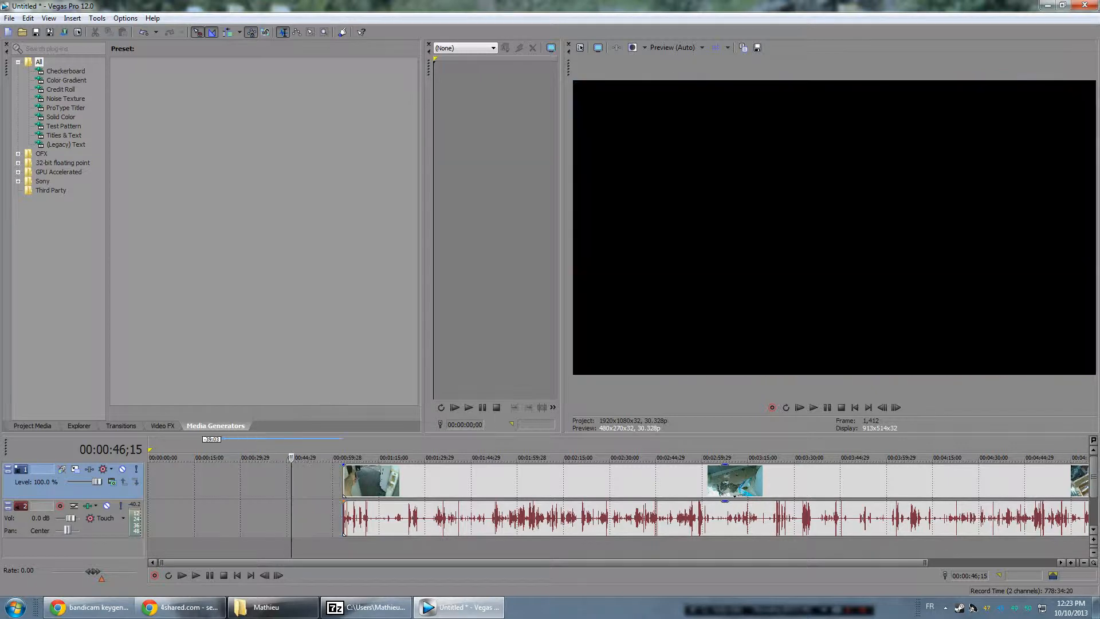
# Step: Extend the clip's start back to the beginning of the timeline and delete the audio track
pyautogui.moveTo(1089, 487)
pyautogui.mouseDown()
pyautogui.moveTo(1067, 490)
pyautogui.moveTo(1099, 490)
pyautogui.mouseUp()
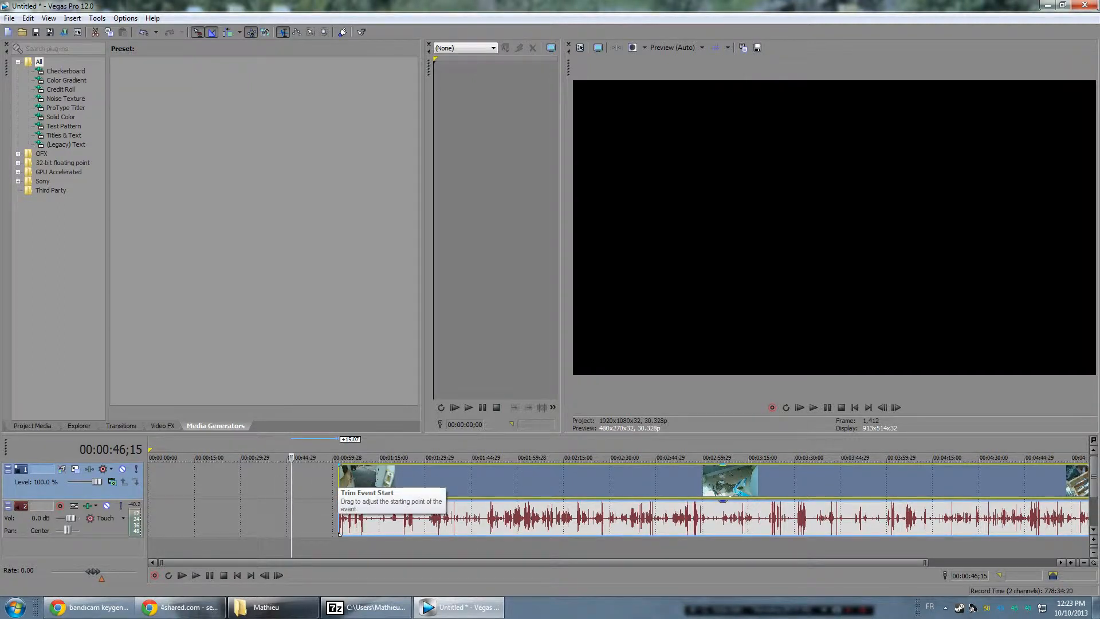
pyautogui.moveTo(339, 533); pyautogui.dragTo(149, 533)
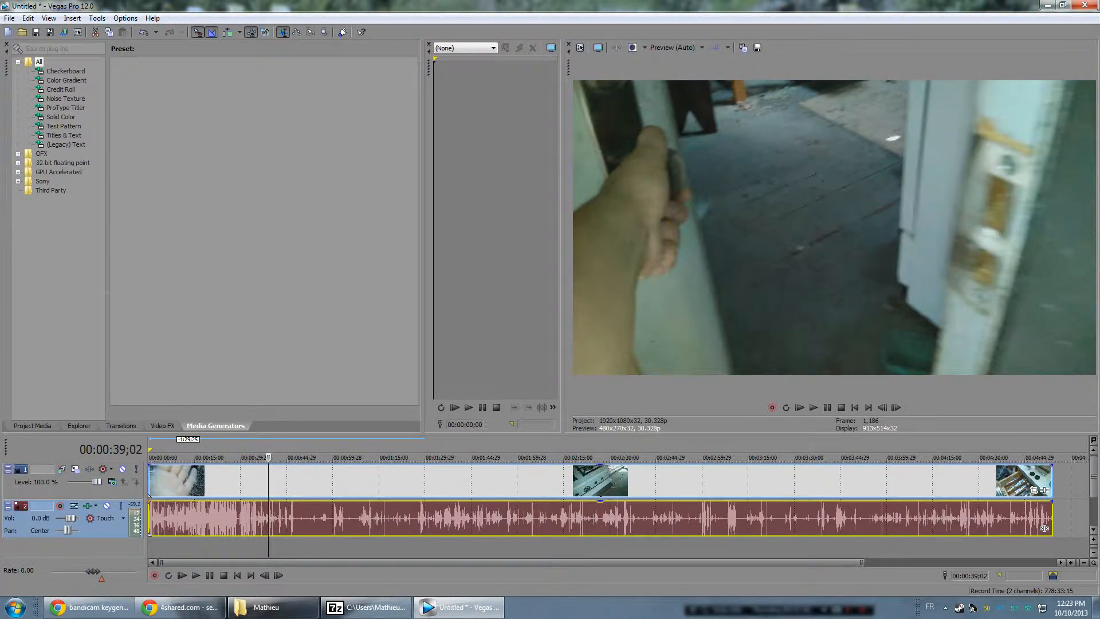
pyautogui.rightClick(104, 532)
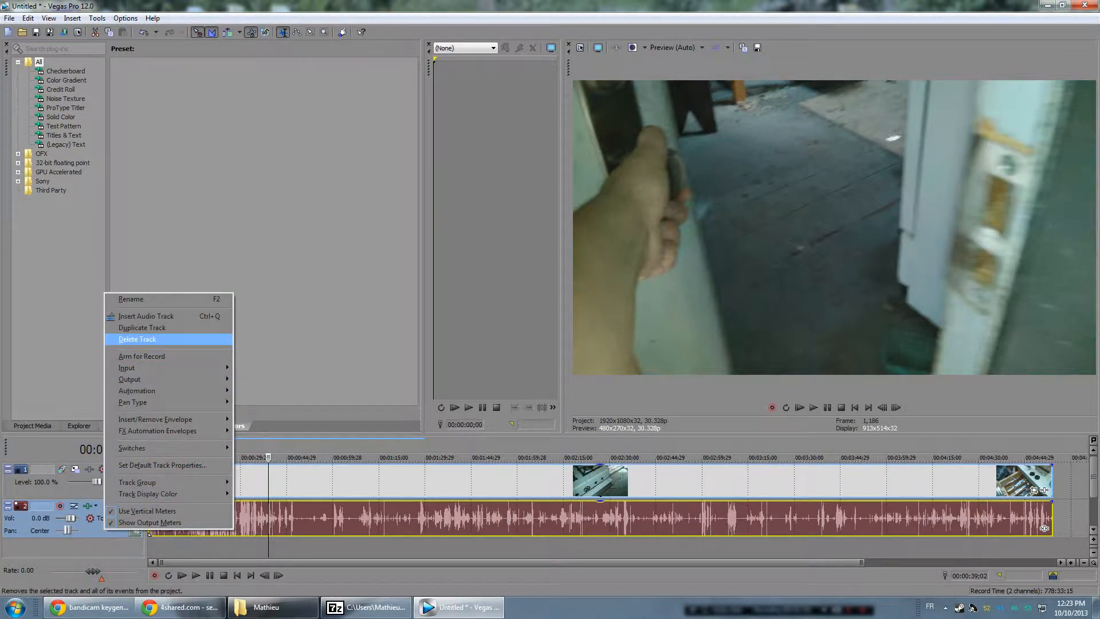
pyautogui.click(138, 339)
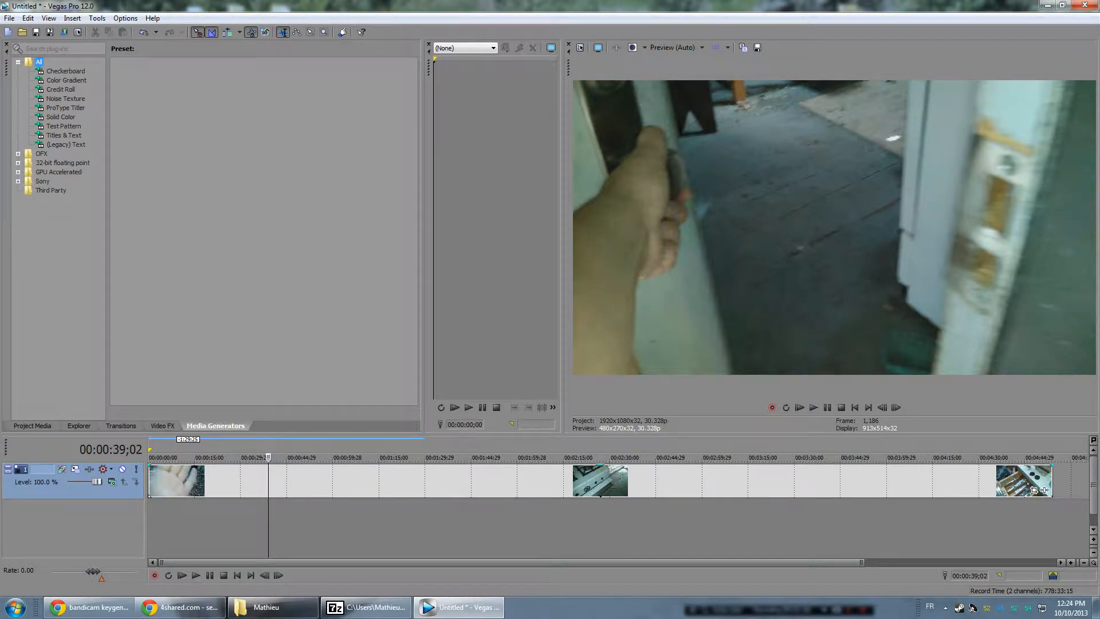
# Step: Add a default Titles & Text event on a new track at the timeline's start and set its text color to magenta (1.0, 0.03, 0.96)
pyautogui.click(63, 135)
pyautogui.click(142, 84)
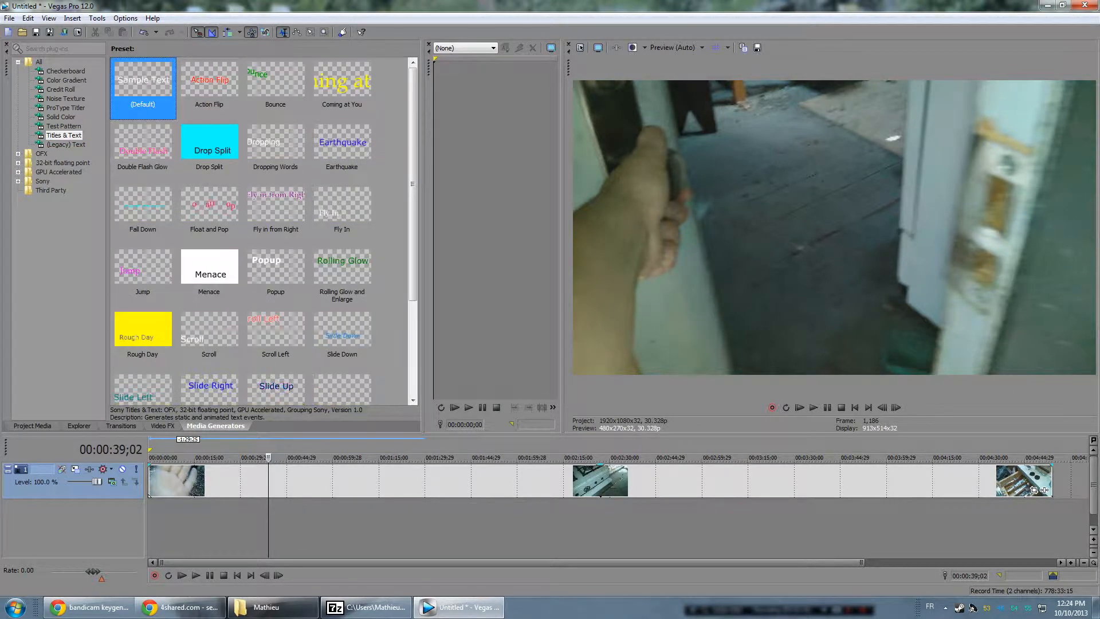
pyautogui.moveTo(142, 83); pyautogui.dragTo(172, 517)
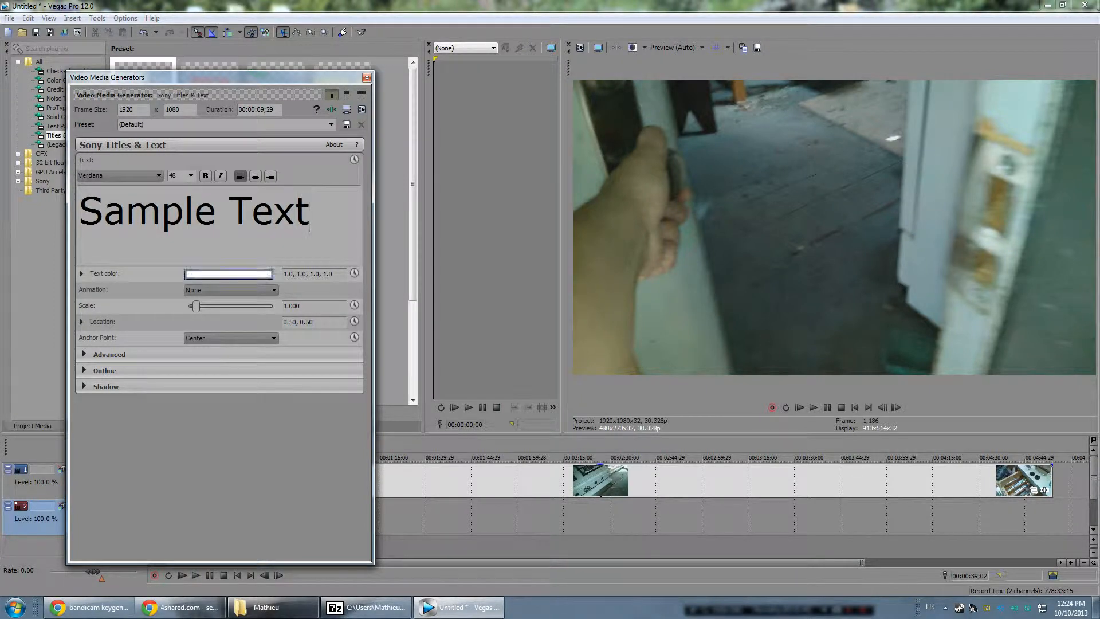
pyautogui.click(229, 274)
pyautogui.click(138, 307)
pyautogui.click(217, 459)
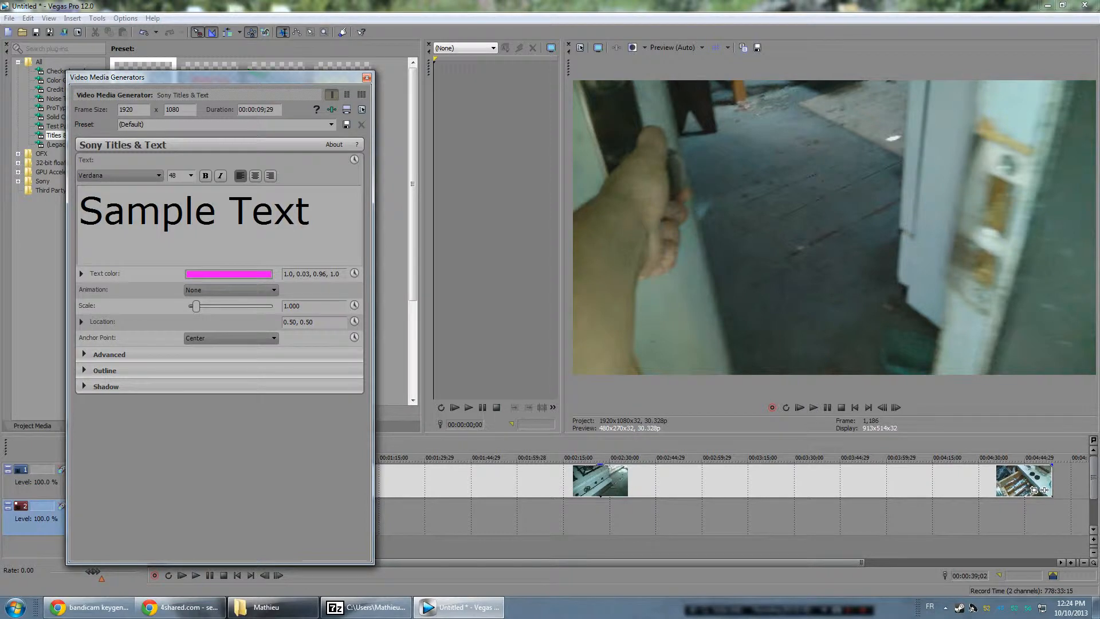
# Step: Give the title text a yellow outline (1.0, 0.89, 0.07) with a width of about 5.1
pyautogui.click(105, 370)
pyautogui.click(228, 401)
pyautogui.click(142, 439)
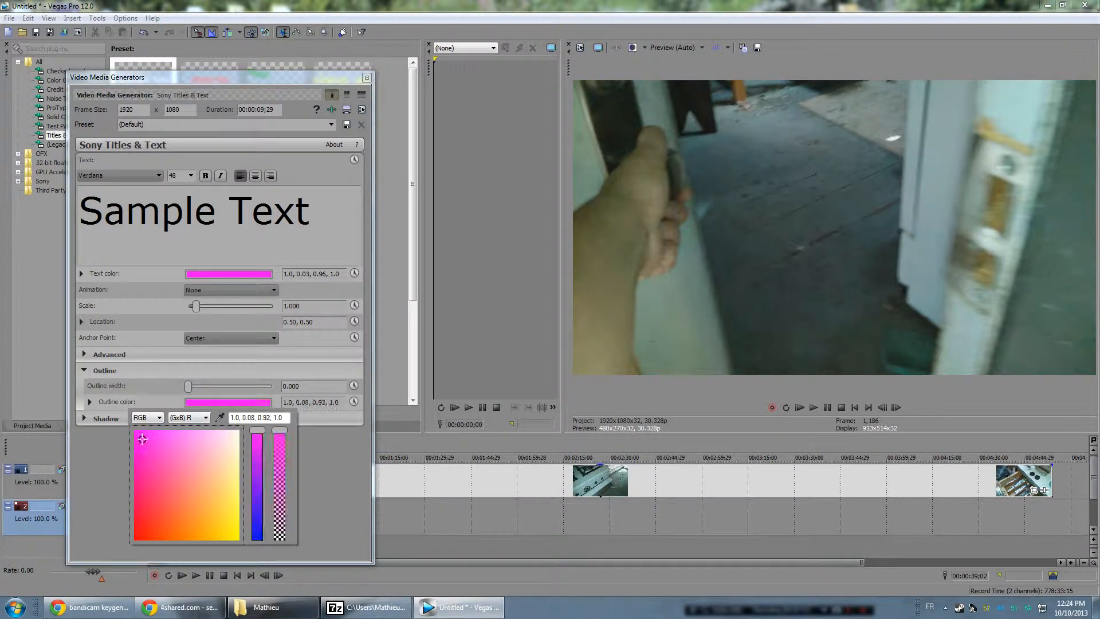
pyautogui.moveTo(142, 439); pyautogui.dragTo(229, 533)
pyautogui.click(326, 498)
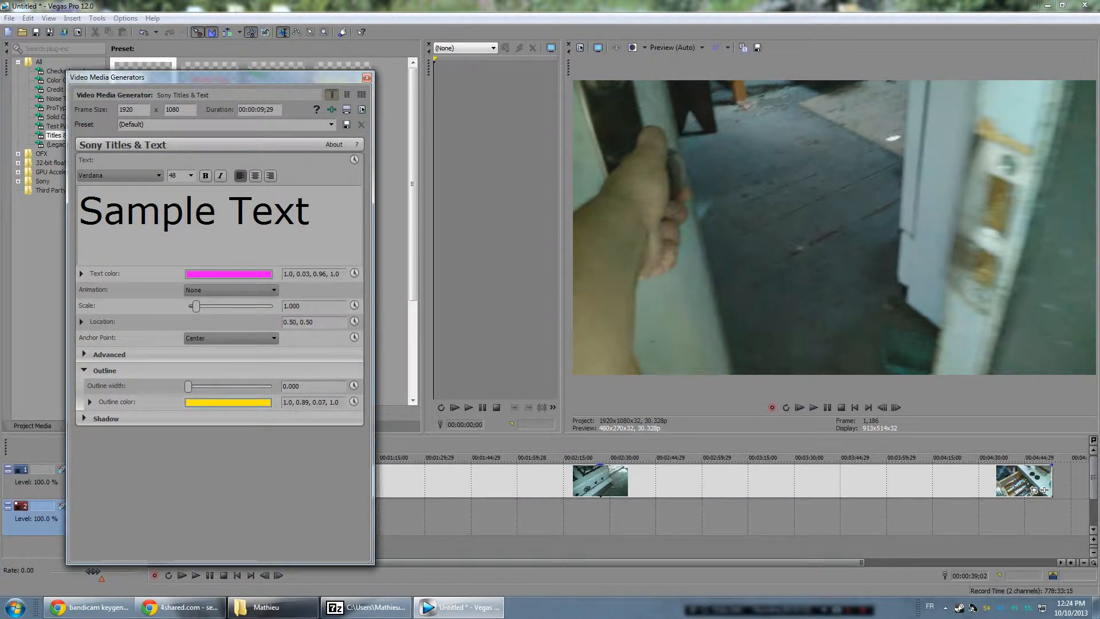
pyautogui.moveTo(188, 385); pyautogui.dragTo(231, 385)
# Step: Enable the title text's shadow and close the generator settings
pyautogui.click(85, 418)
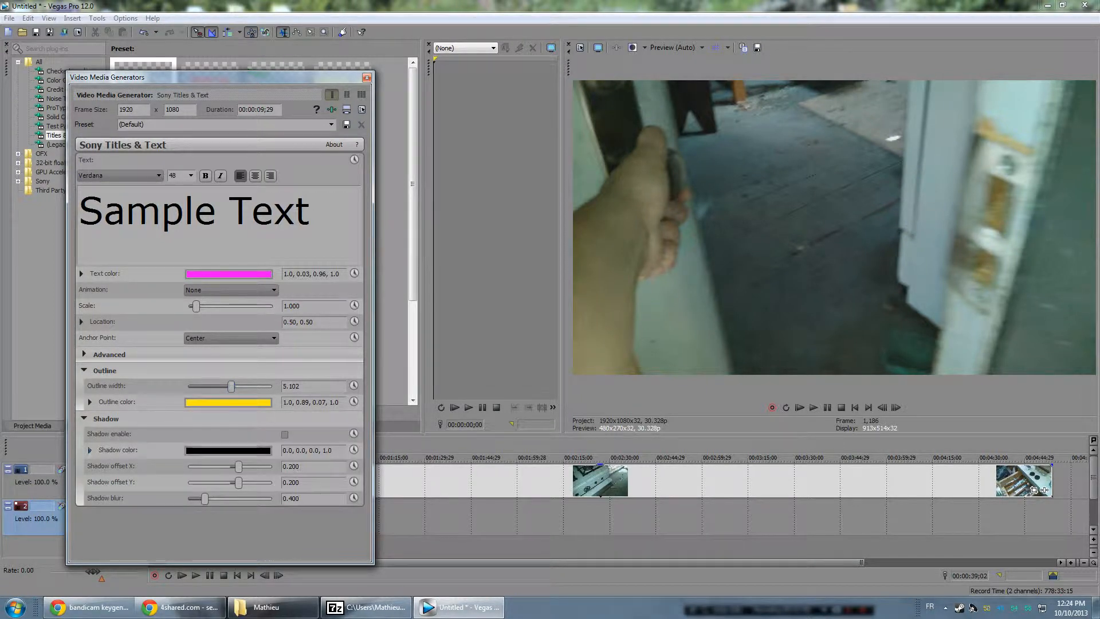
pyautogui.click(285, 434)
pyautogui.click(366, 78)
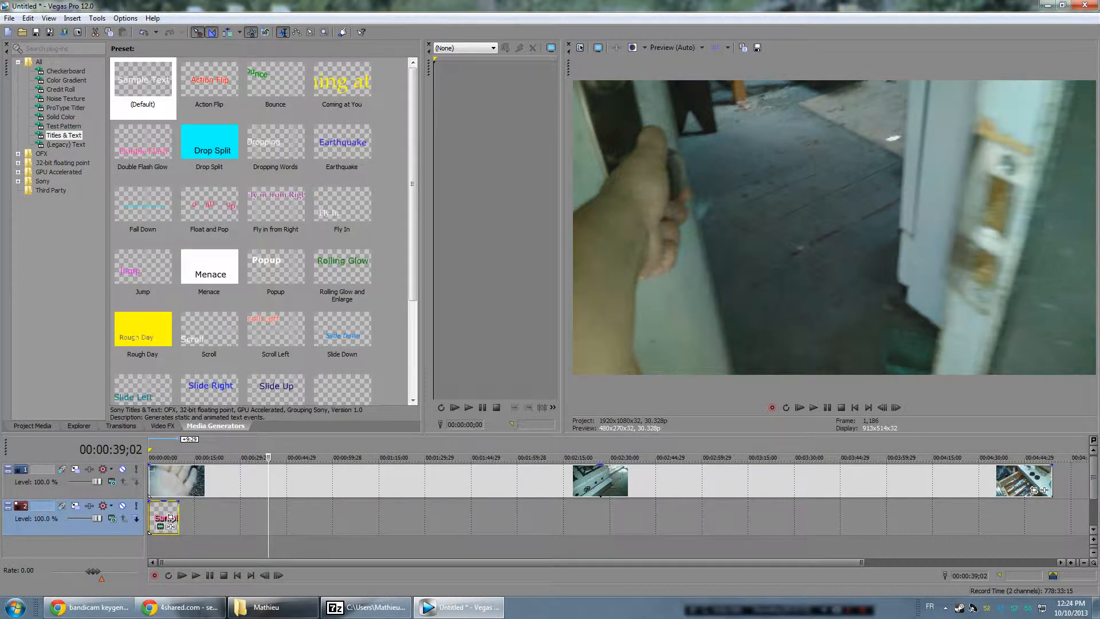
# Step: Move the title track above the video track and preview the title over the opening footage
pyautogui.moveTo(268, 458); pyautogui.dragTo(172, 457)
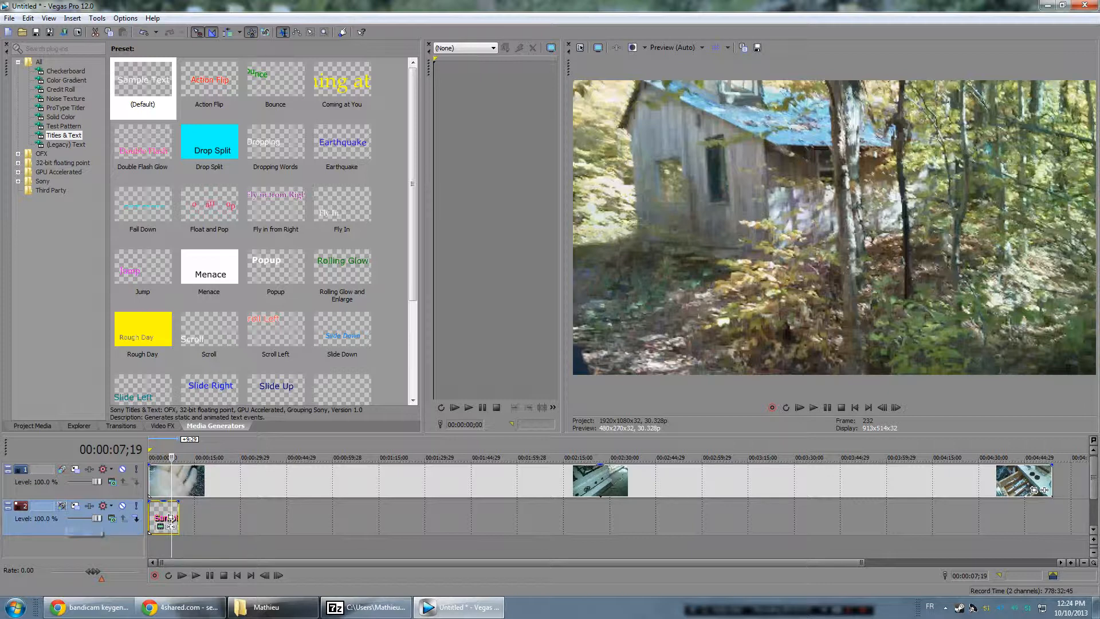
pyautogui.moveTo(23, 506); pyautogui.dragTo(23, 470)
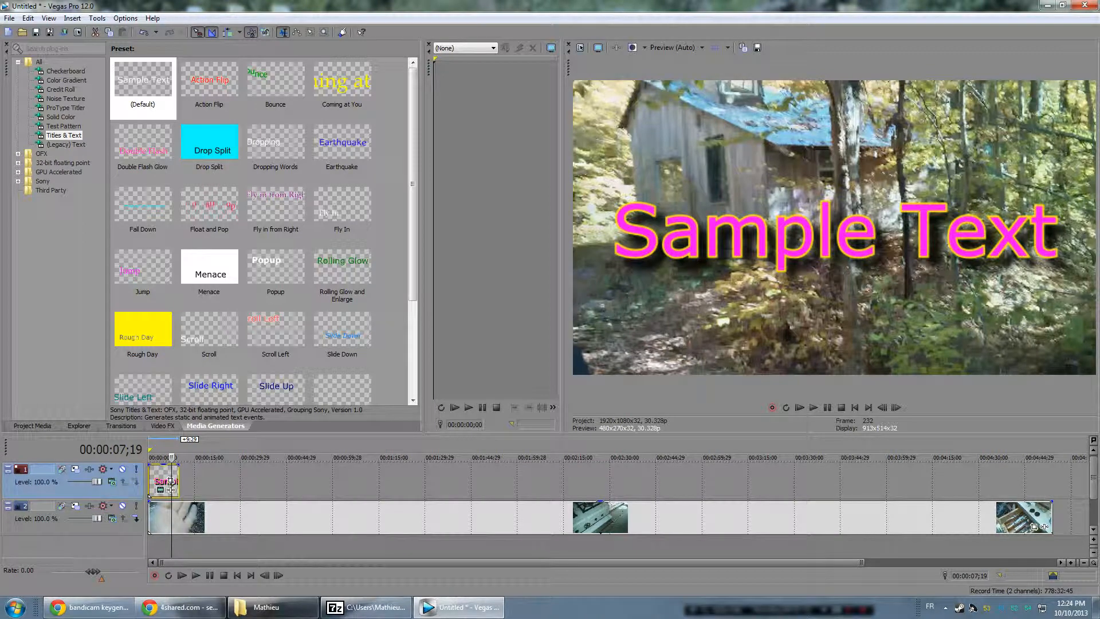
pyautogui.press('l')
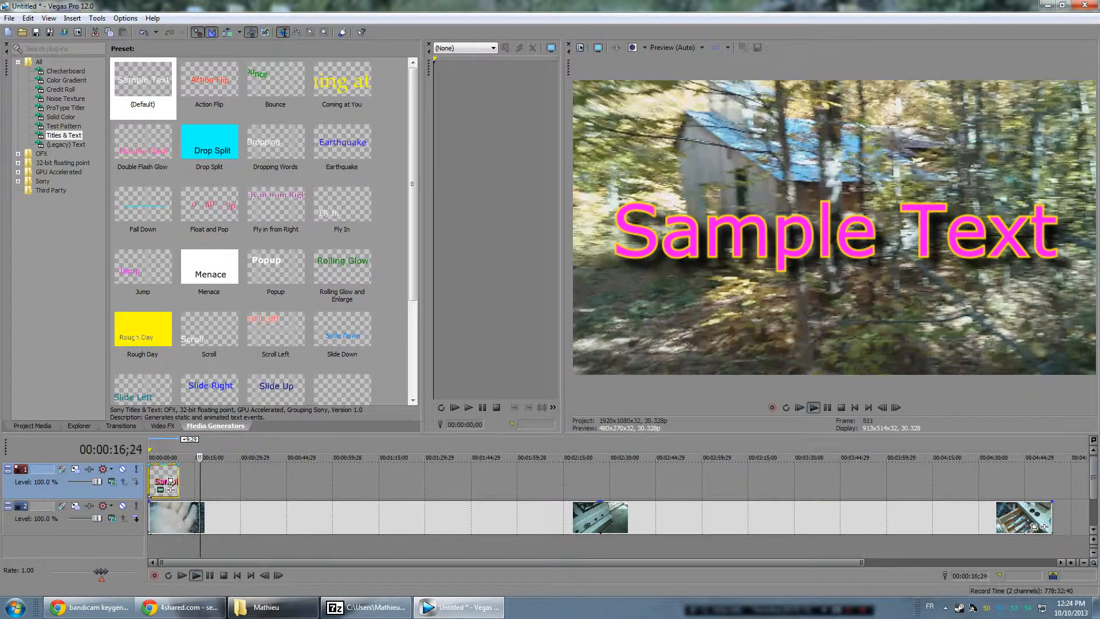
pyautogui.press('j')
pyautogui.press('k')
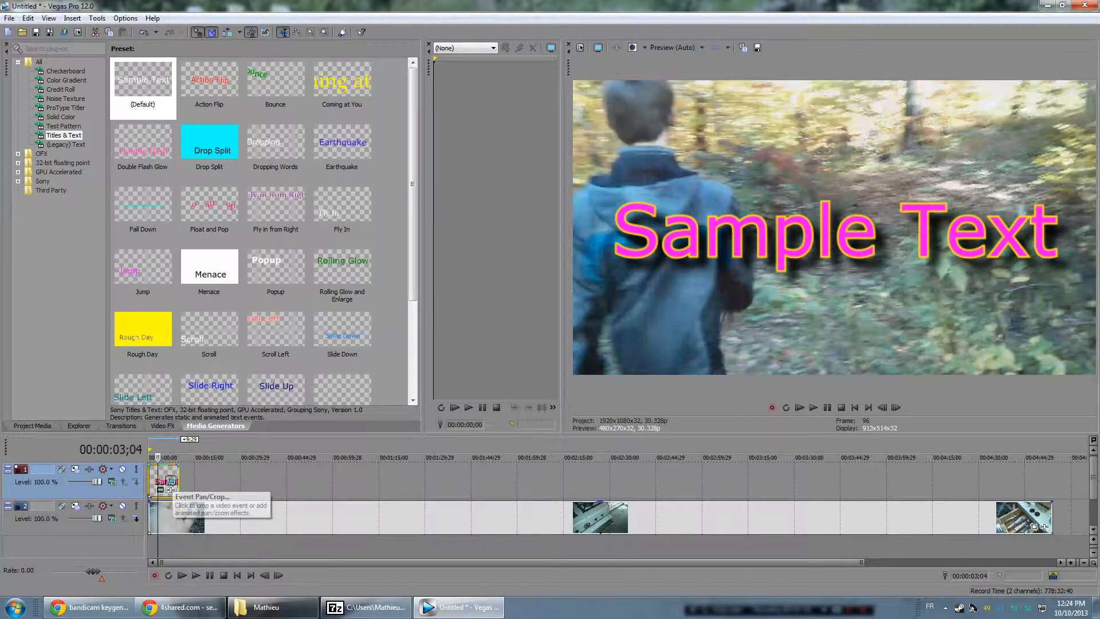
# Step: Lower the title in the frame with Event Pan/Crop, moving the crop center to about X 945, Y 234
pyautogui.click(171, 489)
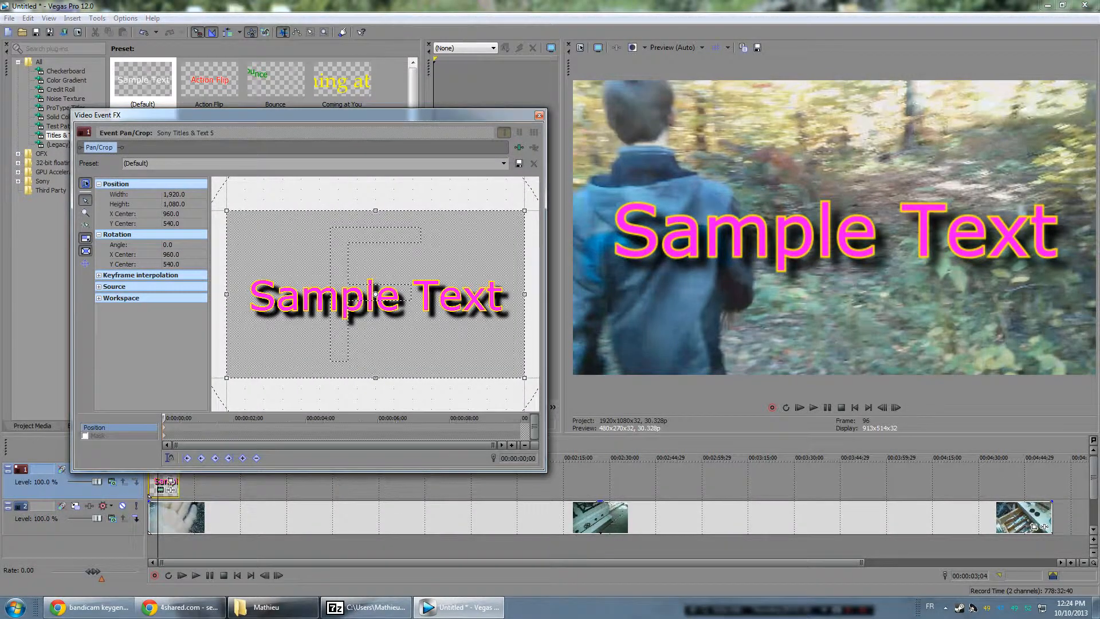
pyautogui.moveTo(342, 359); pyautogui.dragTo(329, 303)
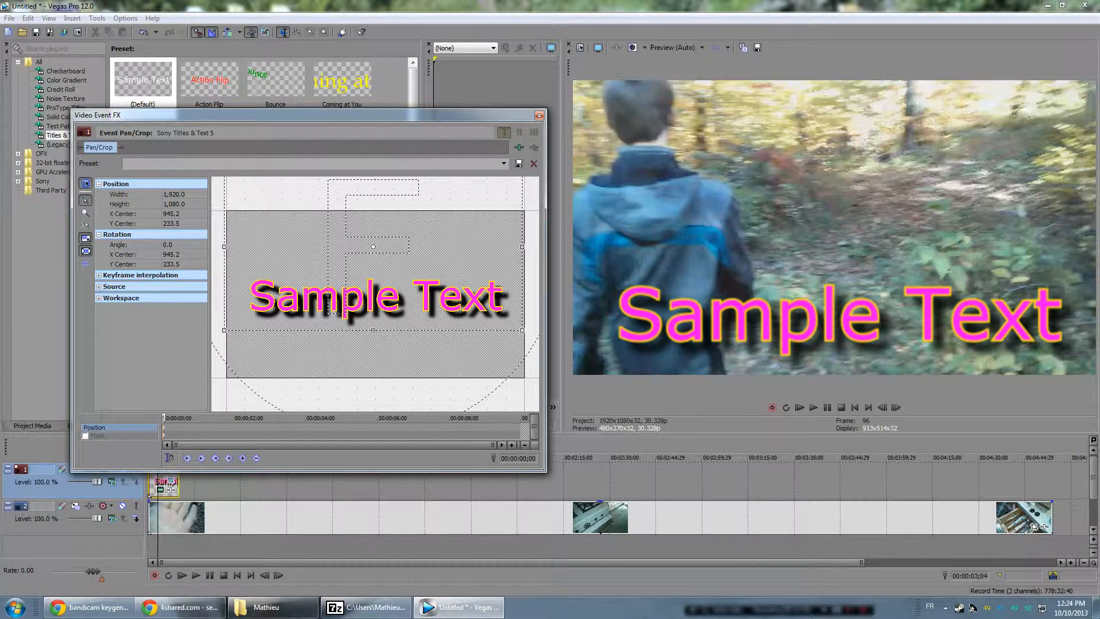
# Step: Shrink the title into the lower-left part of the frame by enlarging its Event Pan/Crop area, and close the crop settings
pyautogui.scroll(-3, 375, 294)
pyautogui.moveTo(280, 211); pyautogui.dragTo(390, 304)
pyautogui.click(540, 115)
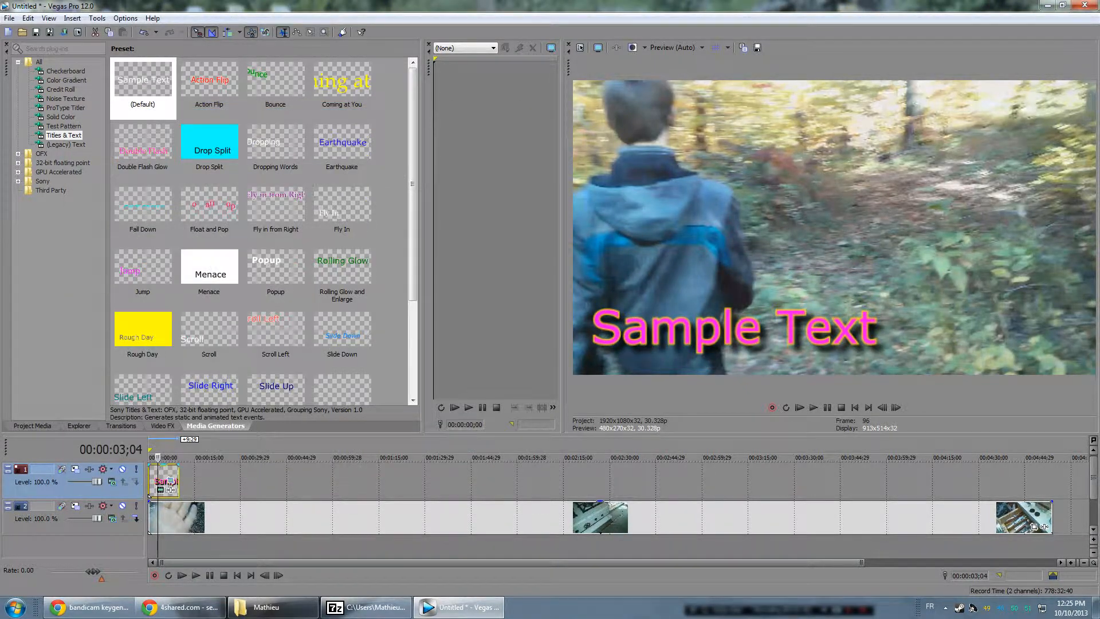
# Step: Shift the video clip 9;29 later so it starts at the title's end, and place a Red Solid Color event beneath the title
pyautogui.moveTo(286, 519); pyautogui.dragTo(317, 519)
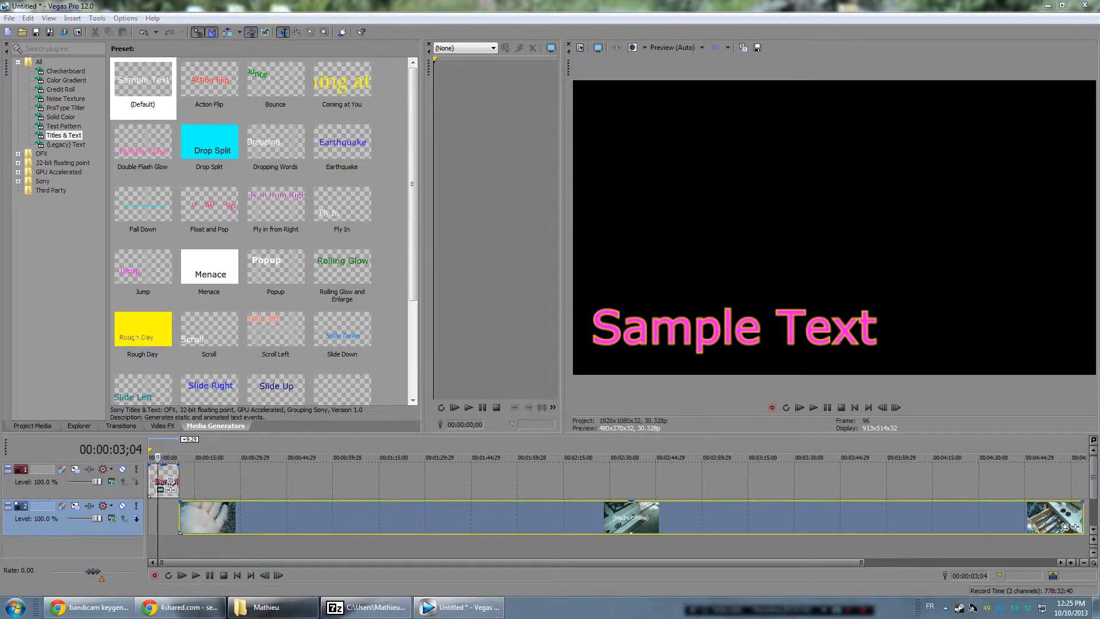
pyautogui.click(60, 117)
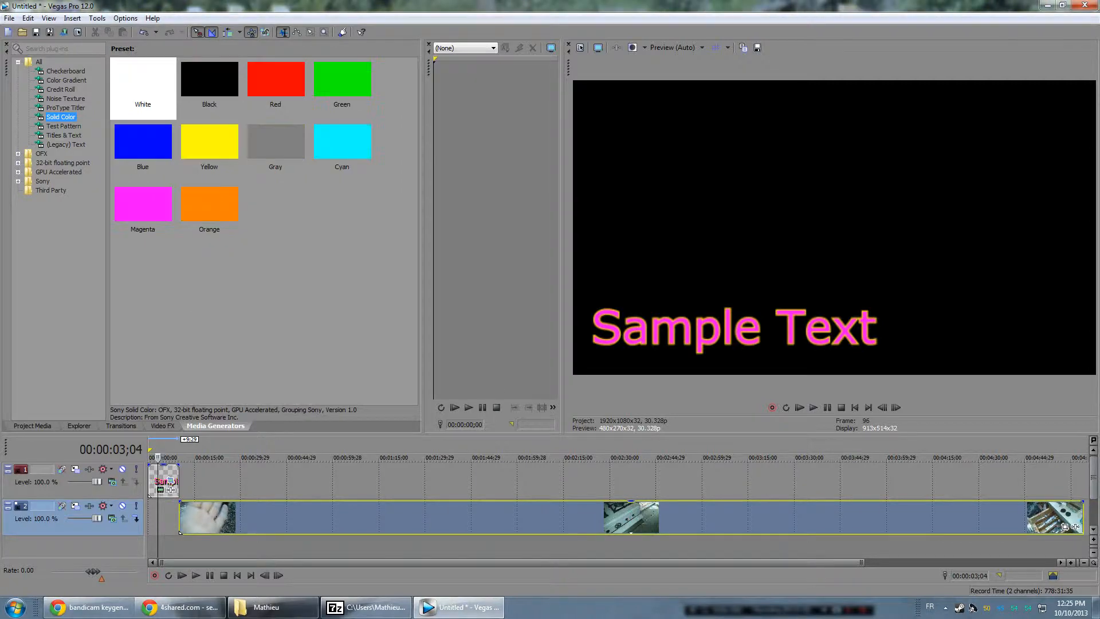
pyautogui.click(276, 88)
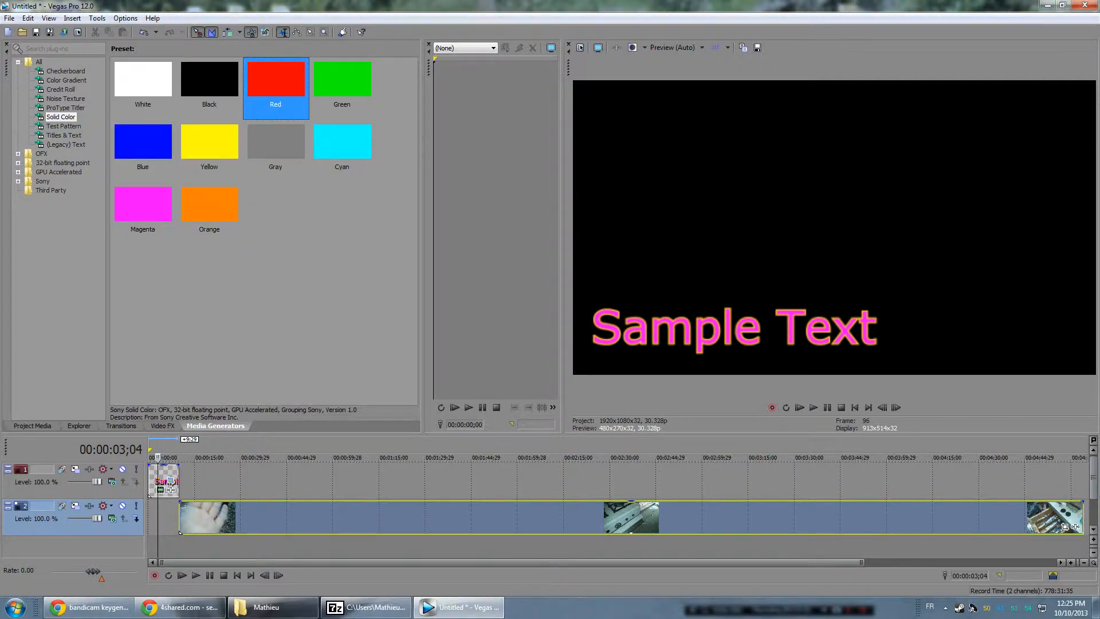
pyautogui.moveTo(170, 481); pyautogui.dragTo(172, 516)
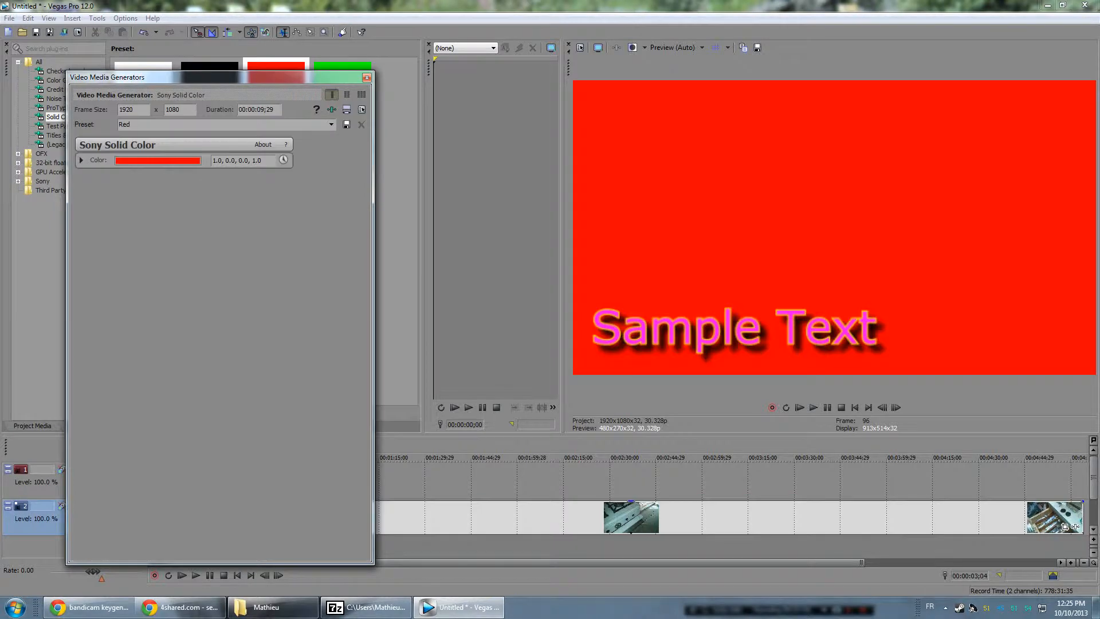
pyautogui.click(367, 77)
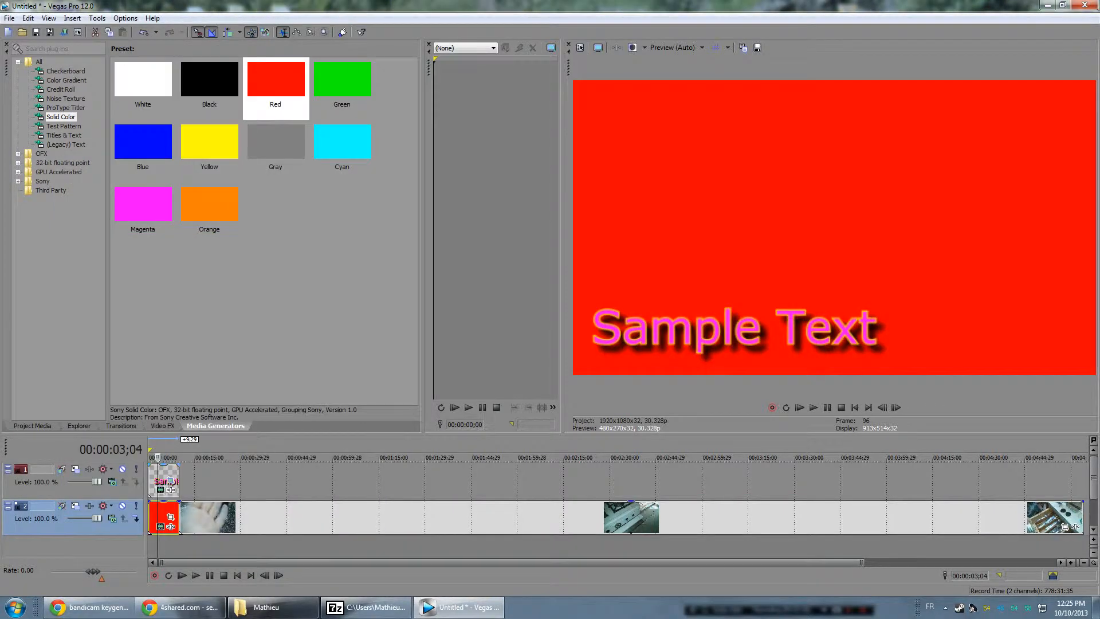
# Step: Move the red solid color event down onto a new track below the video track
pyautogui.click(159, 513)
pyautogui.click(235, 516)
pyautogui.click(156, 457)
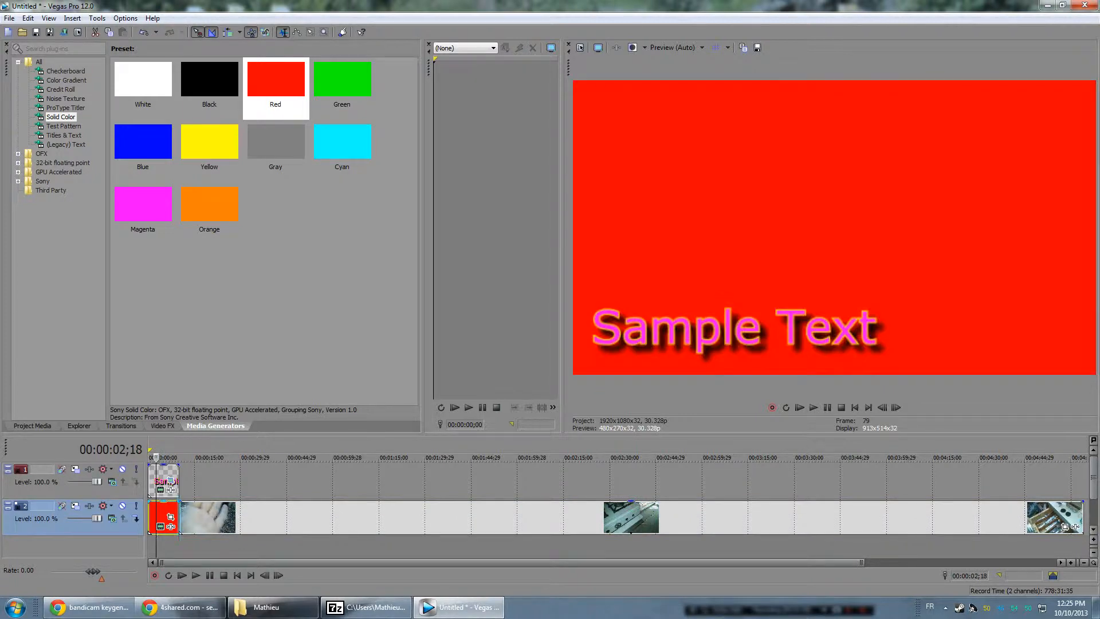
pyautogui.moveTo(159, 514); pyautogui.dragTo(160, 546)
# Step: Examine how the title, video and red background events line up in time across the three tracks
pyautogui.scroll(2, 163, 541)
pyautogui.scroll(1, 166, 518)
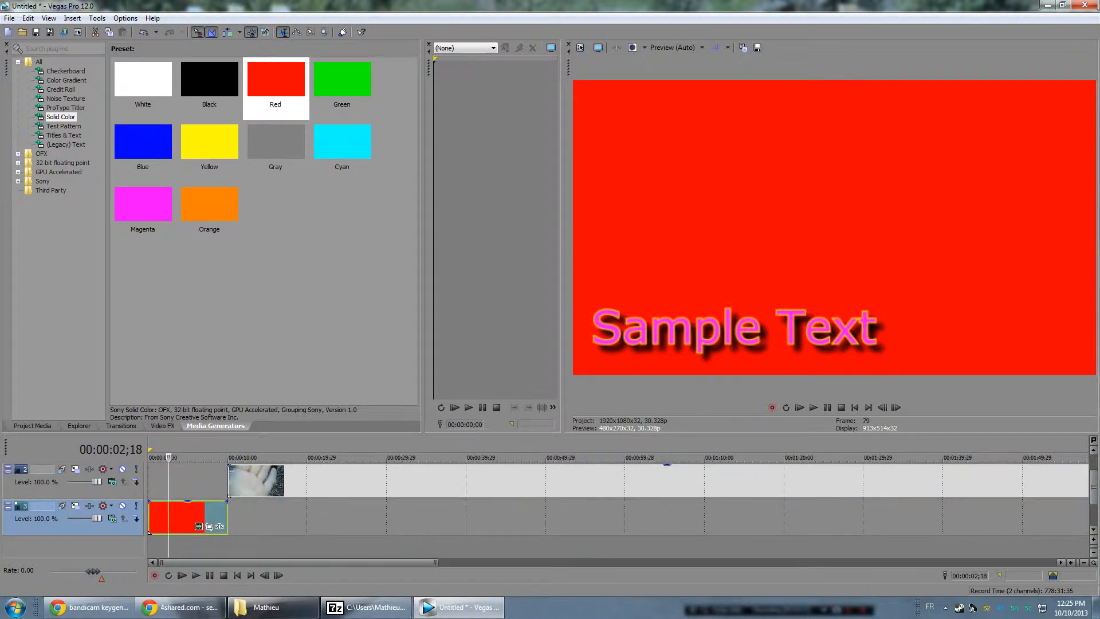
pyautogui.scroll(-3, 166, 519)
pyautogui.scroll(1, 166, 519)
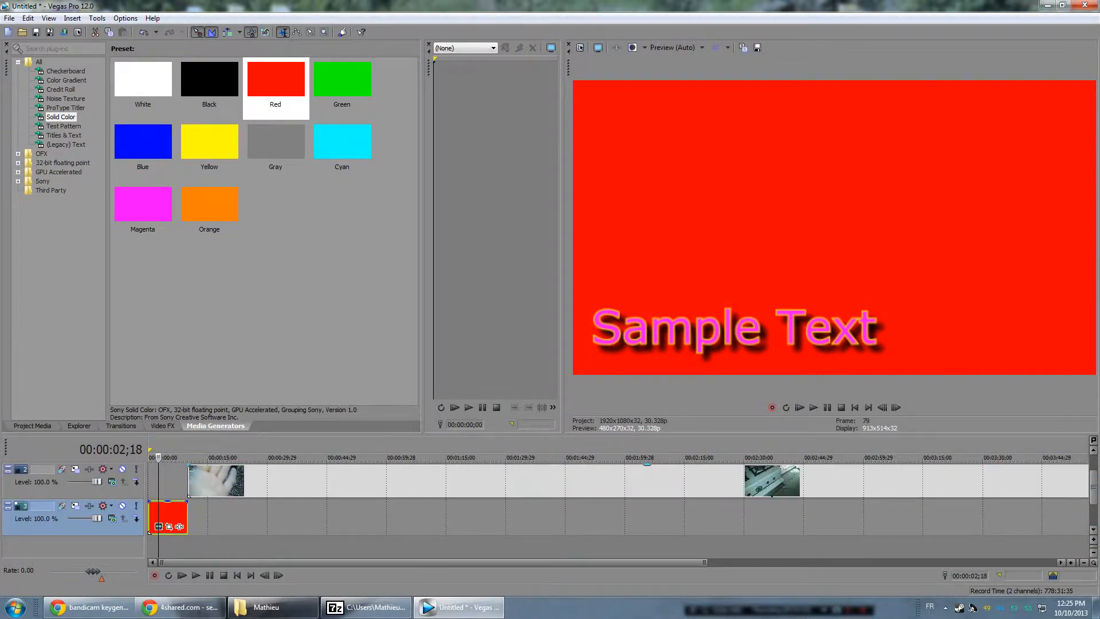
pyautogui.scroll(1, 188, 495)
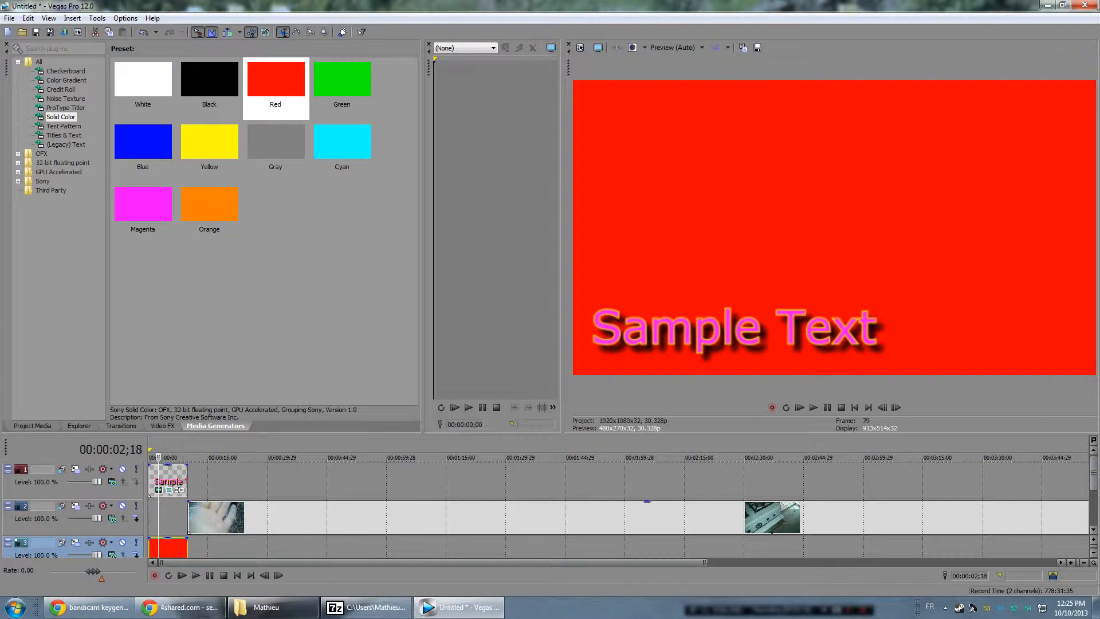
pyautogui.scroll(-2, 188, 531)
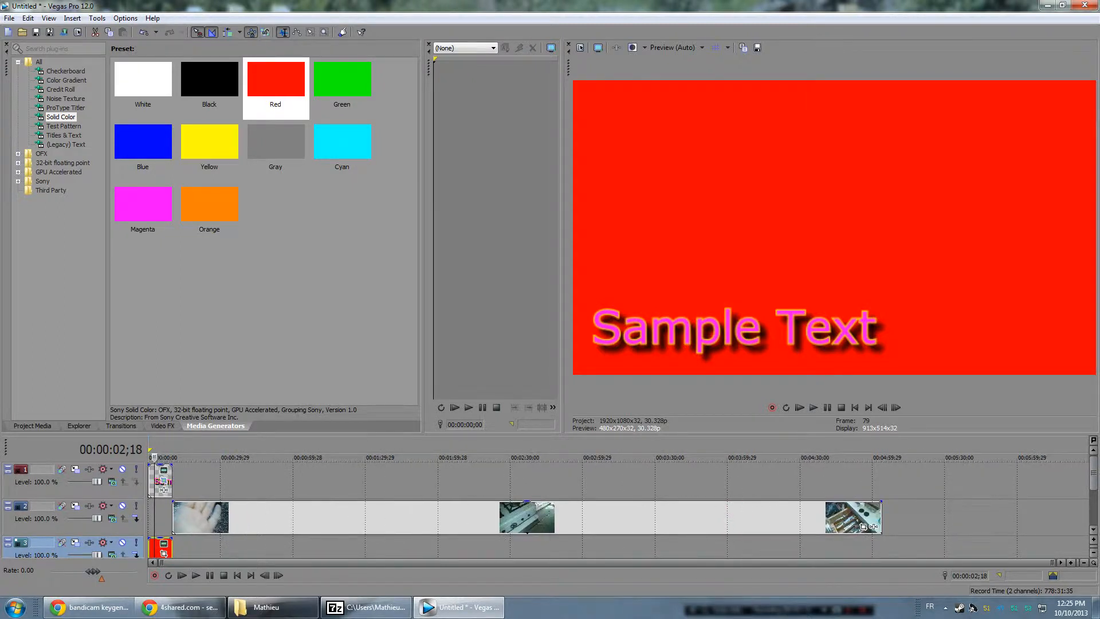
pyautogui.scroll(8, 872, 526)
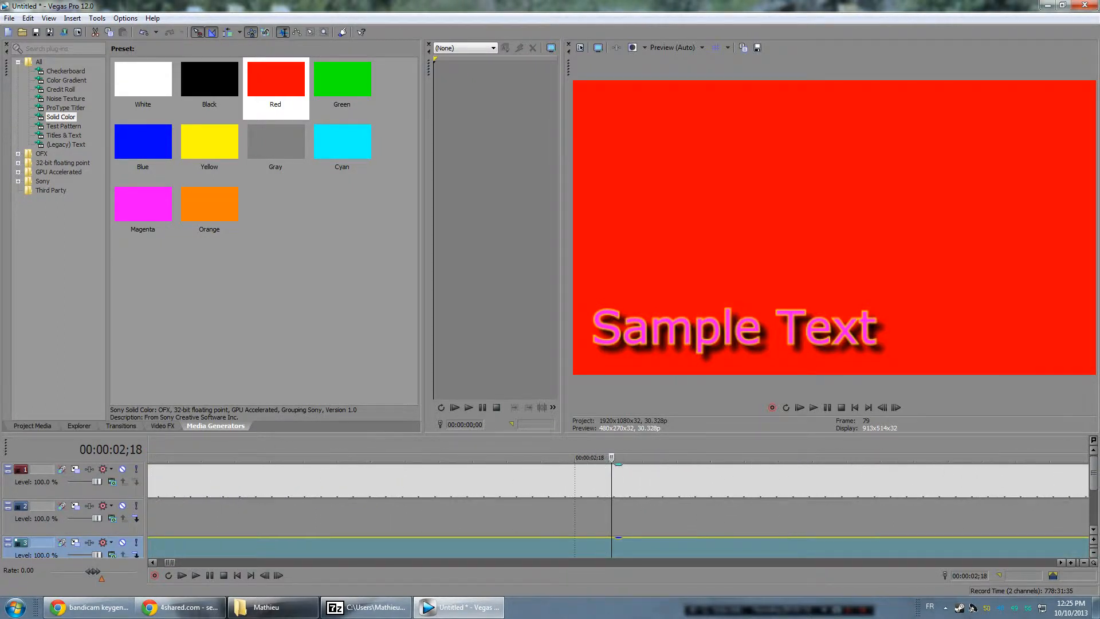
pyautogui.scroll(-6, 619, 510)
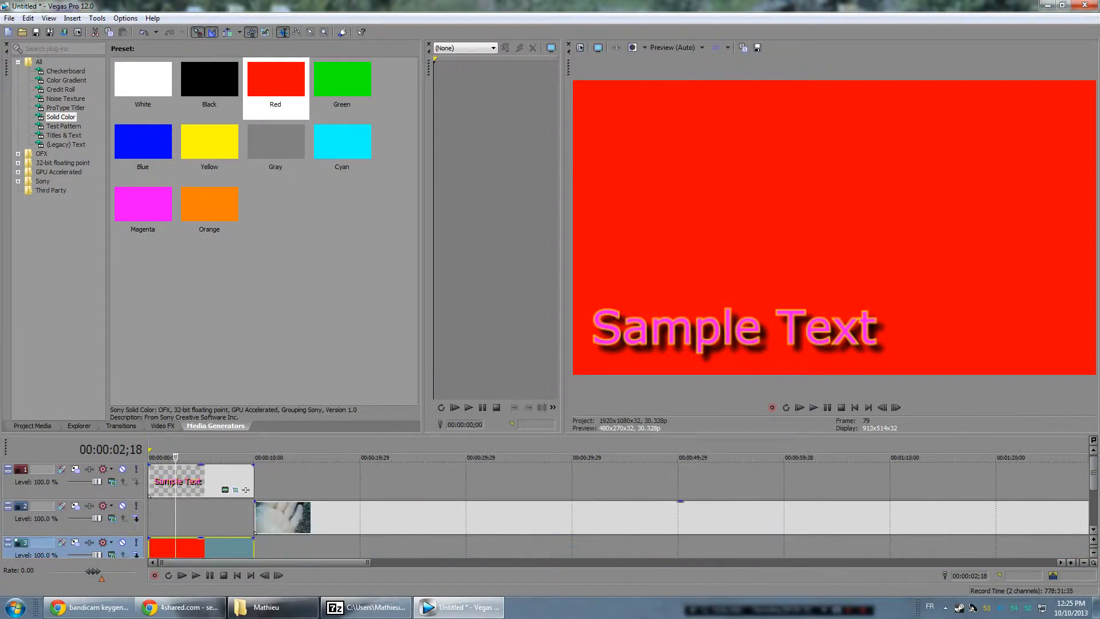
pyautogui.scroll(-2, 619, 510)
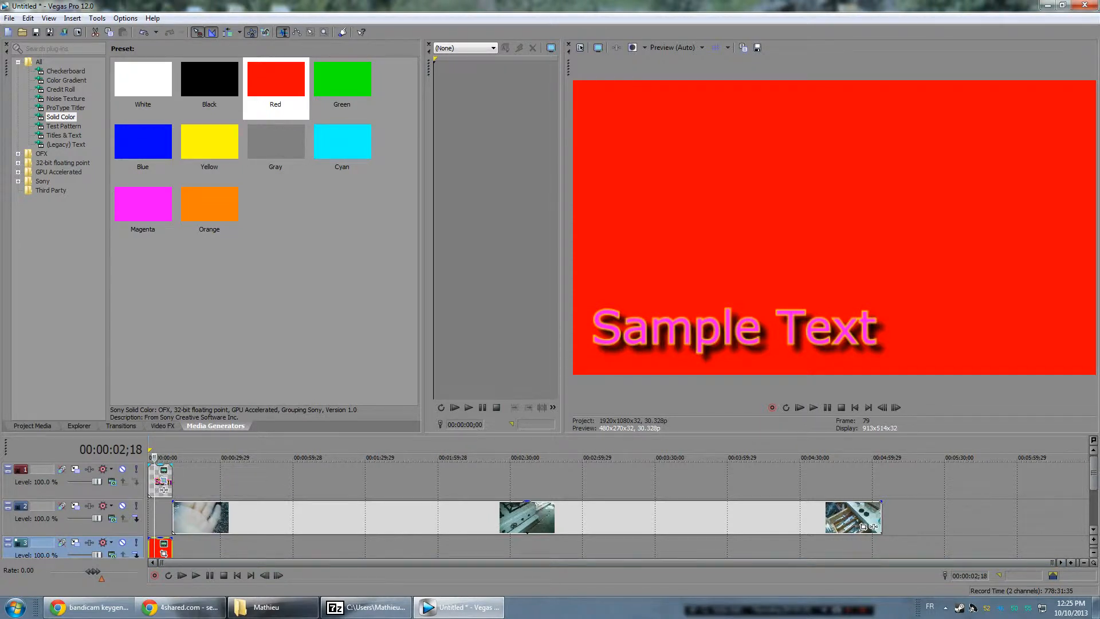
# Step: Try fades on the title and a long fade-in on the video clip, preview them, and undo the fade
pyautogui.moveTo(149, 466); pyautogui.dragTo(155, 466)
pyautogui.moveTo(172, 502); pyautogui.dragTo(205, 502)
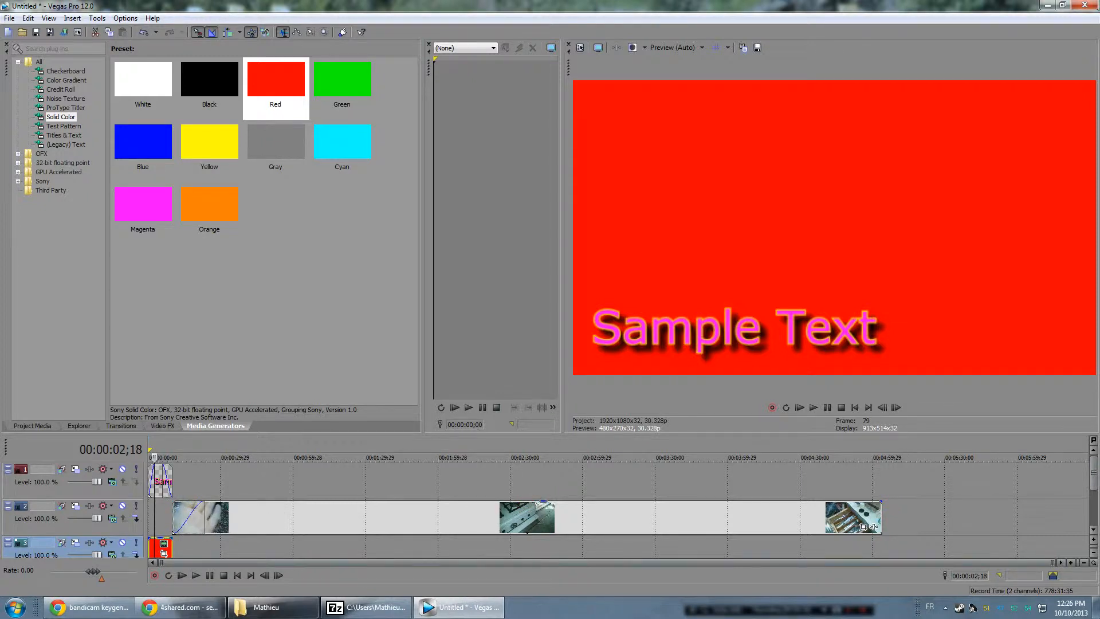
pyautogui.press('space')
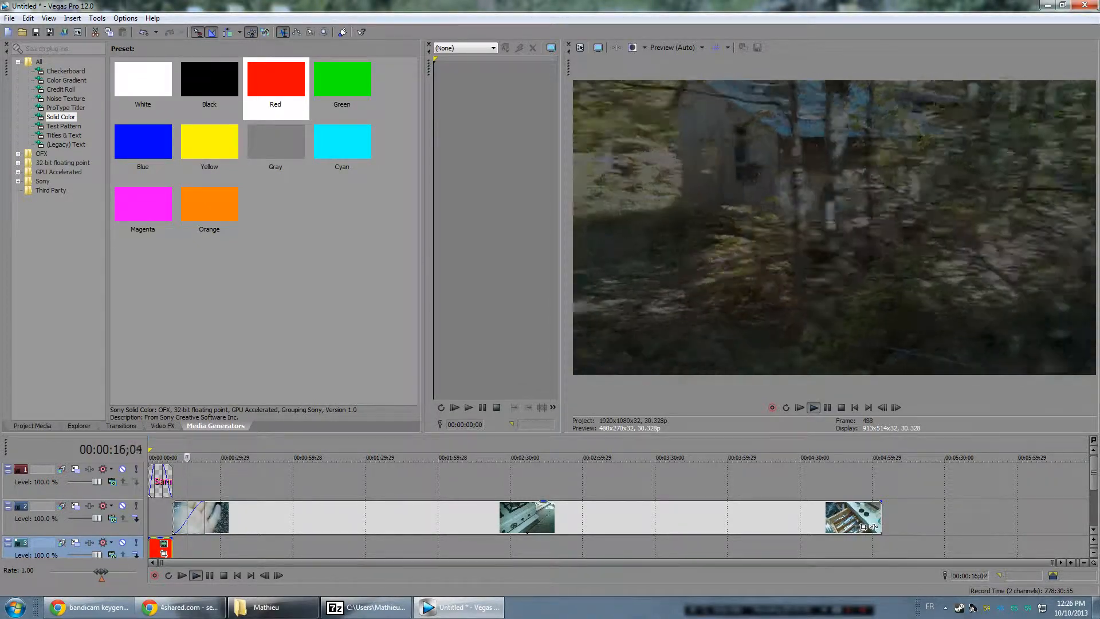
pyautogui.press('Return')
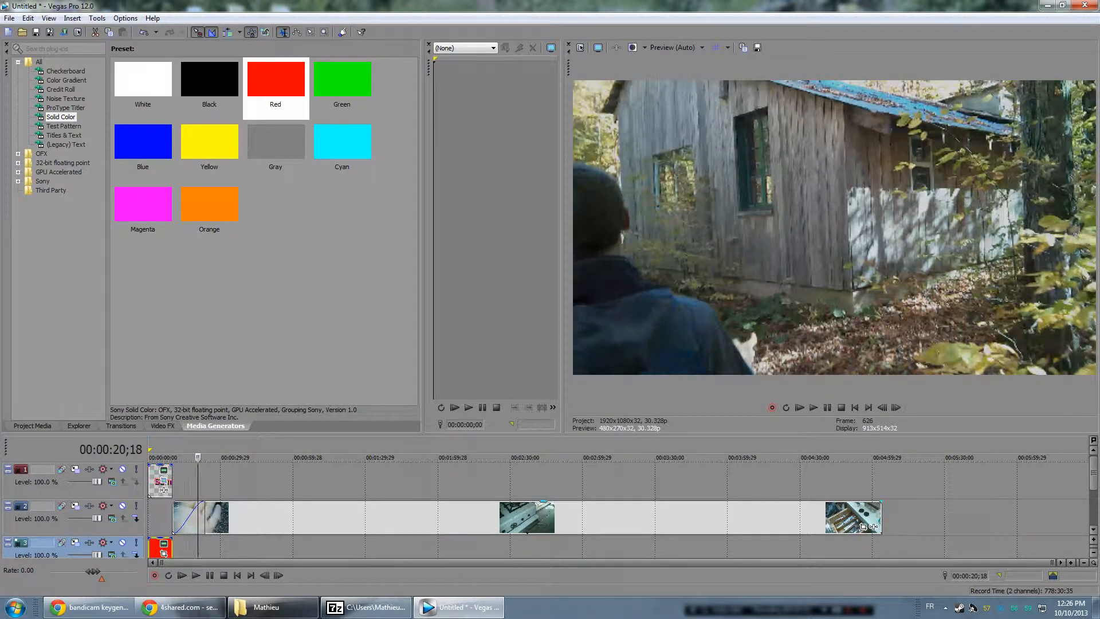
pyautogui.hotkey('ctrl', 'z')
# Step: Place the title on the video track, overlap it with the video clip's start by about 3;16 as a crossfade, and preview it
pyautogui.moveTo(164, 490); pyautogui.dragTo(155, 526)
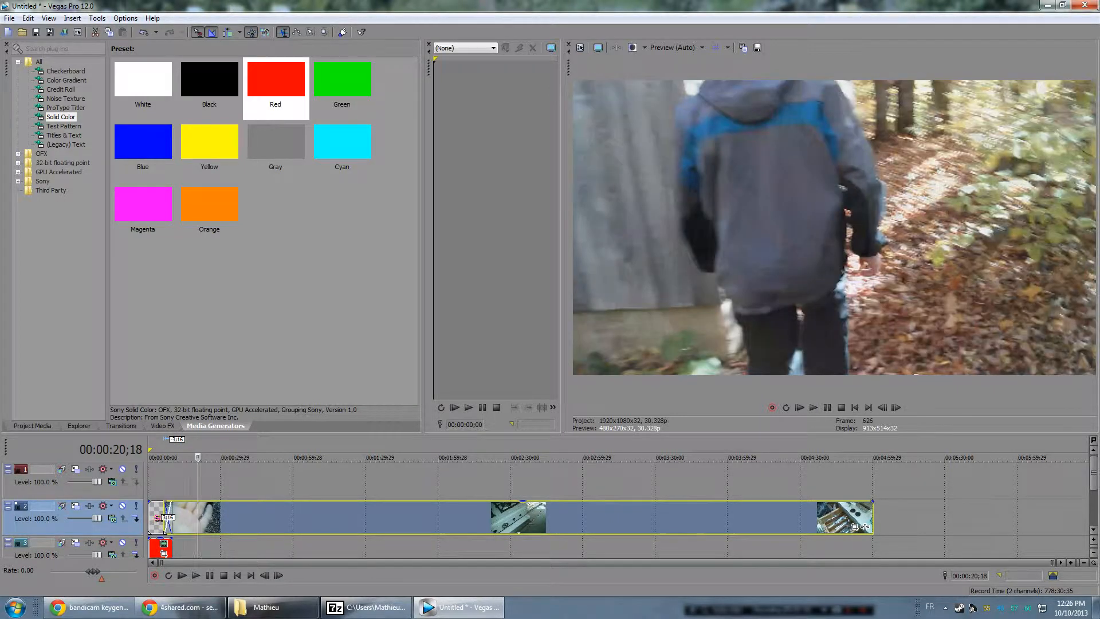
pyautogui.moveTo(198, 457); pyautogui.dragTo(160, 457)
pyautogui.click(196, 575)
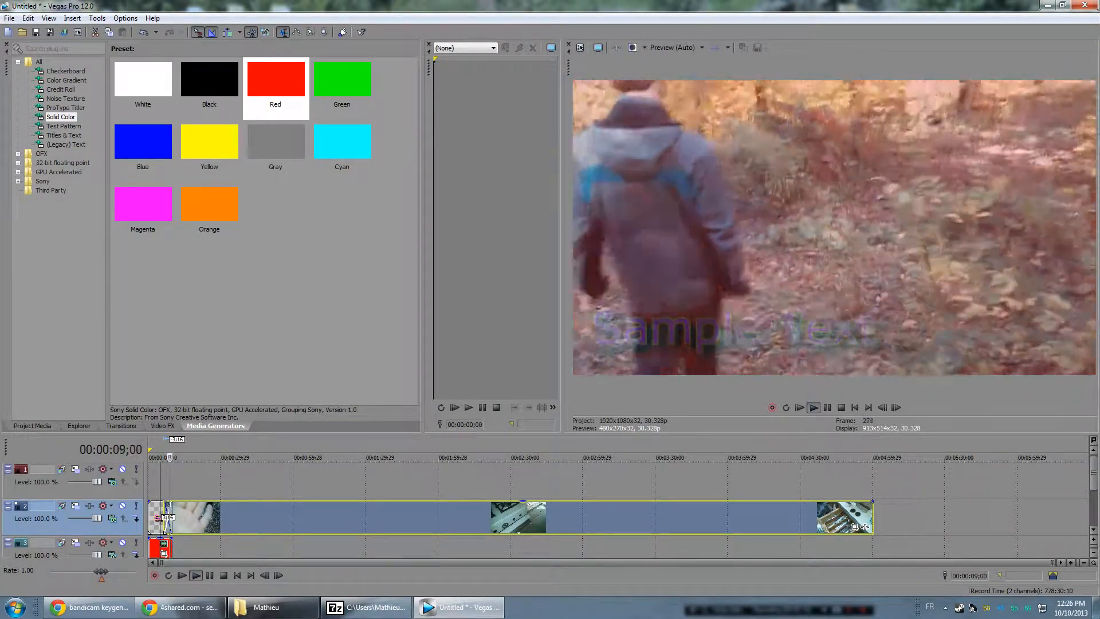
pyautogui.press('Return')
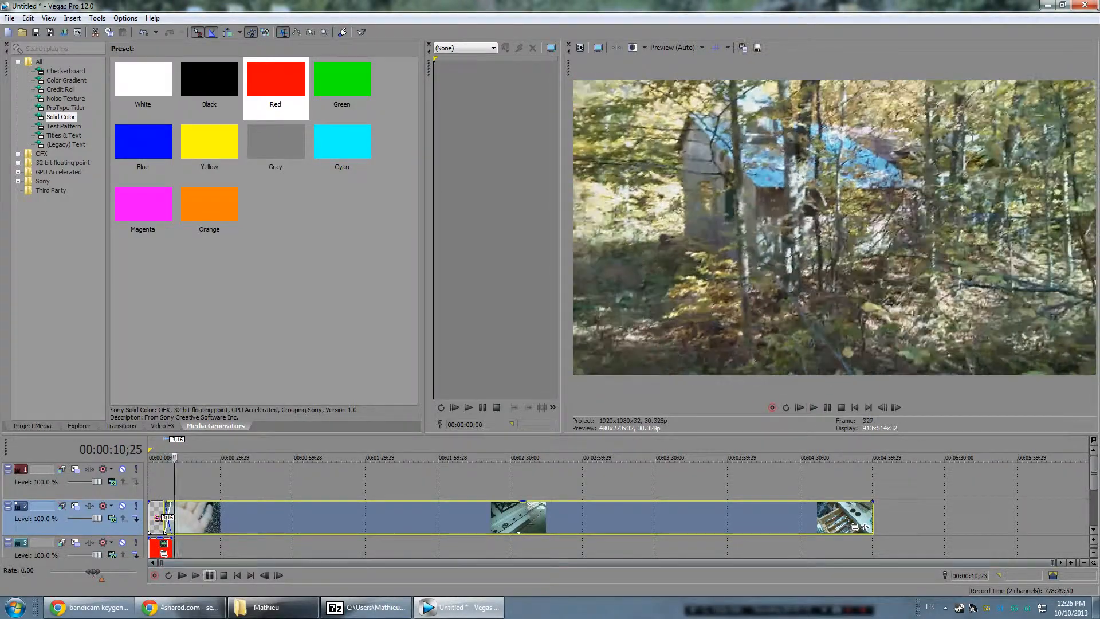
pyautogui.moveTo(174, 457); pyautogui.dragTo(204, 457)
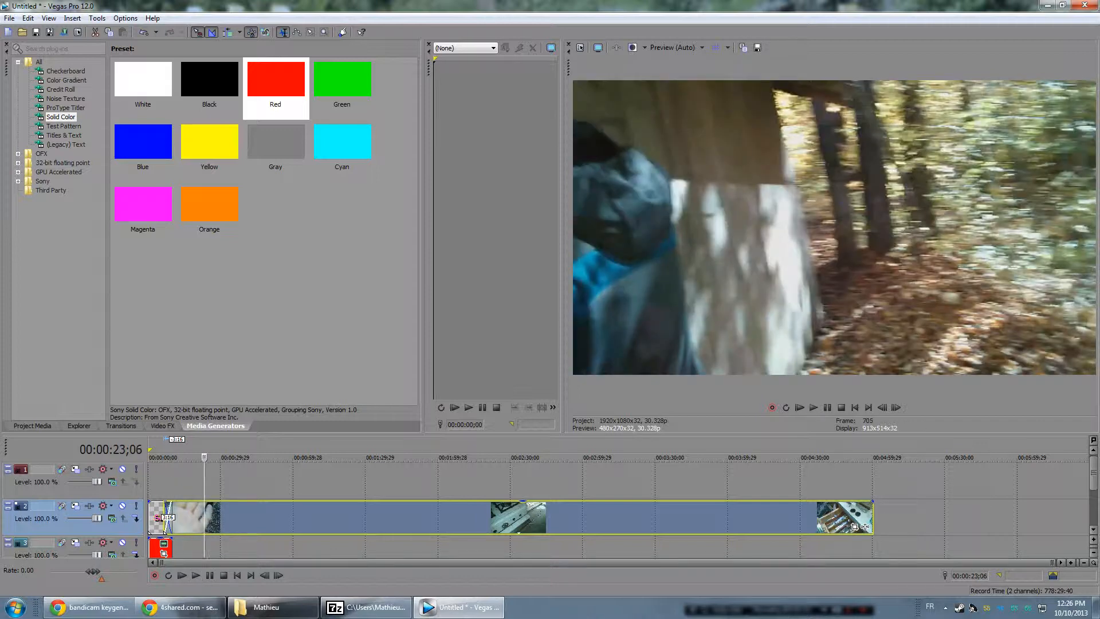
# Step: Apply the Gradient Wipe transition's Turbulent Noise preset to the crossfade between the title and the video clip
pyautogui.click(121, 426)
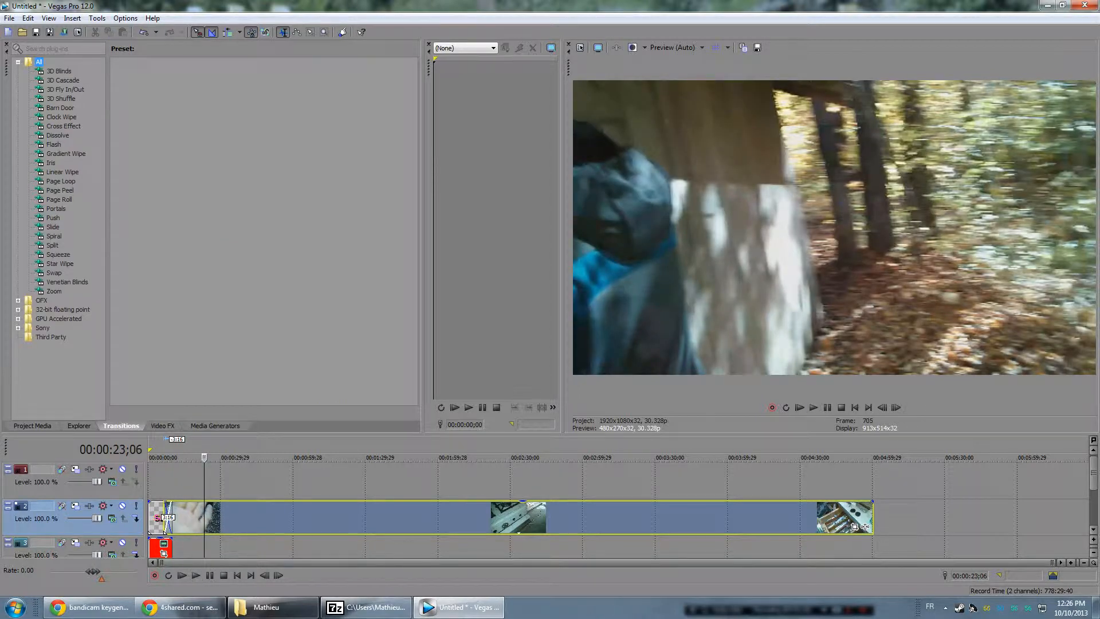
pyautogui.click(59, 71)
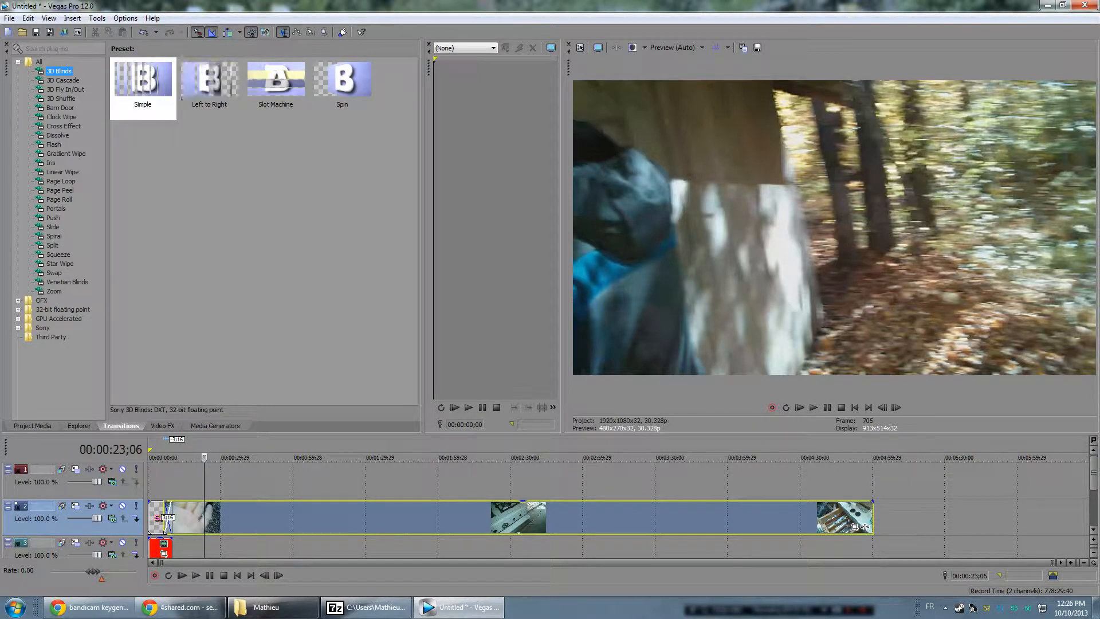
pyautogui.click(66, 154)
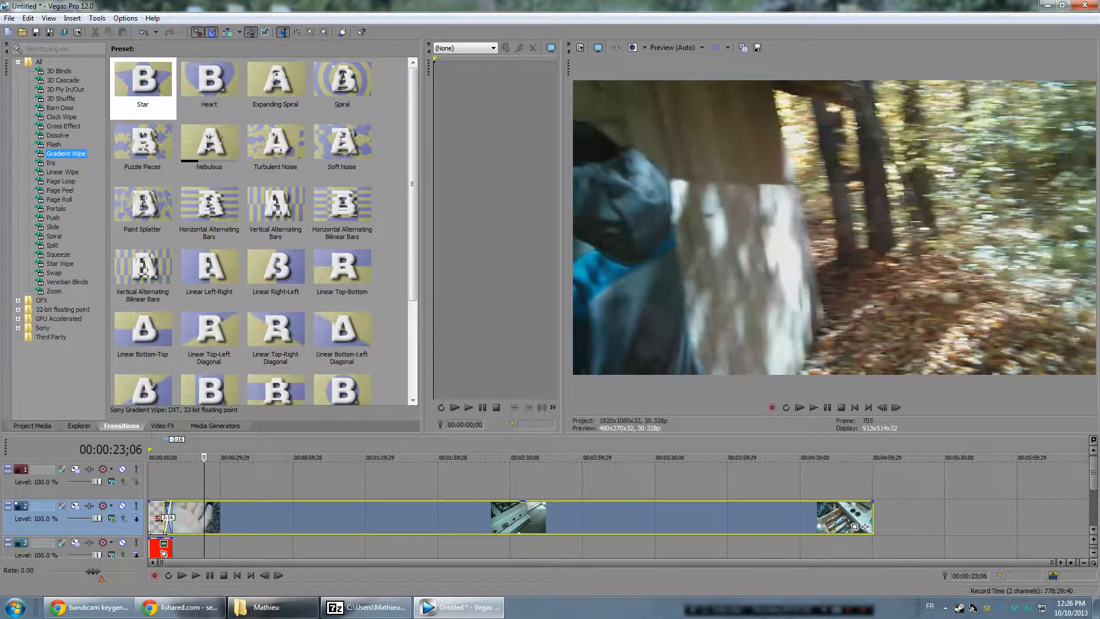
pyautogui.click(275, 144)
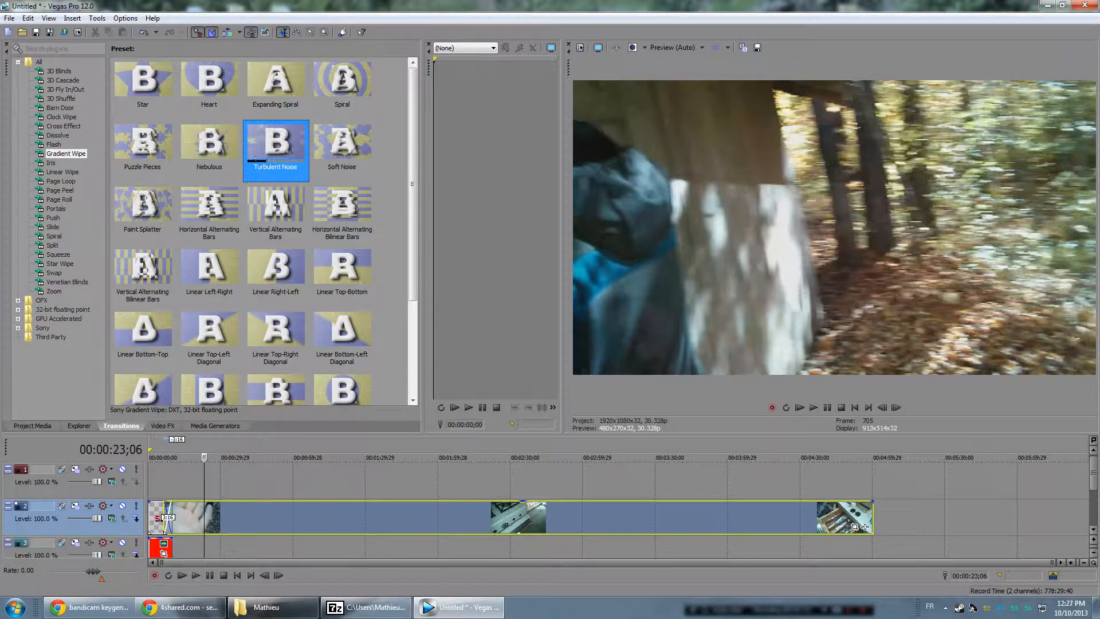
pyautogui.moveTo(276, 143); pyautogui.dragTo(160, 517)
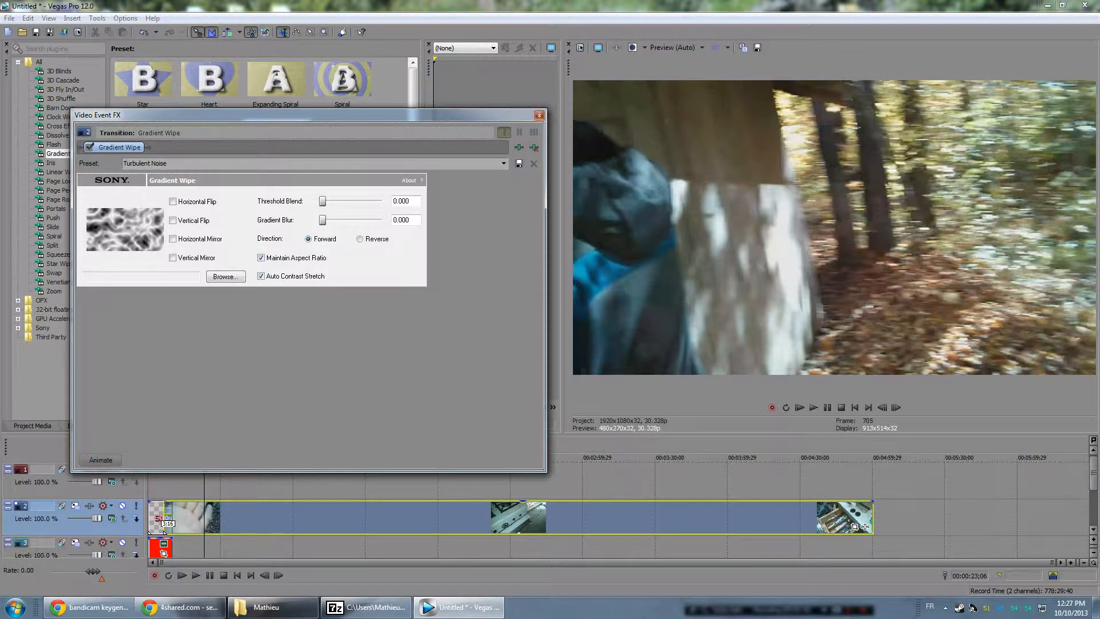
pyautogui.press('Escape')
# Step: Preview the Turbulent Noise transition from about 00:00:05;06 and pause after it
pyautogui.moveTo(166, 458); pyautogui.dragTo(160, 457)
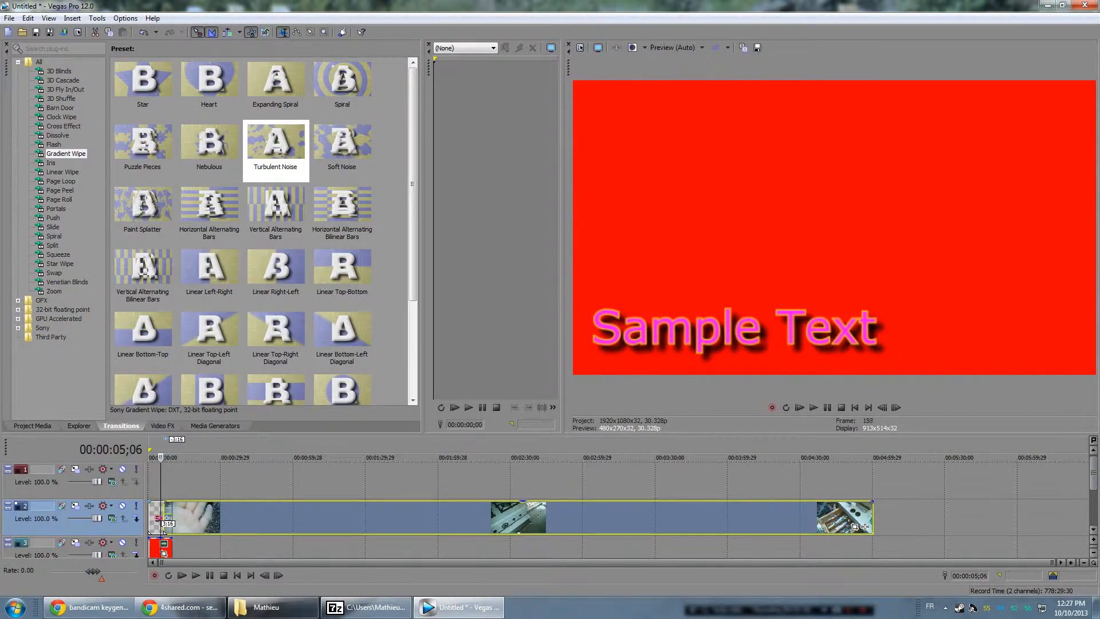
pyautogui.press('space')
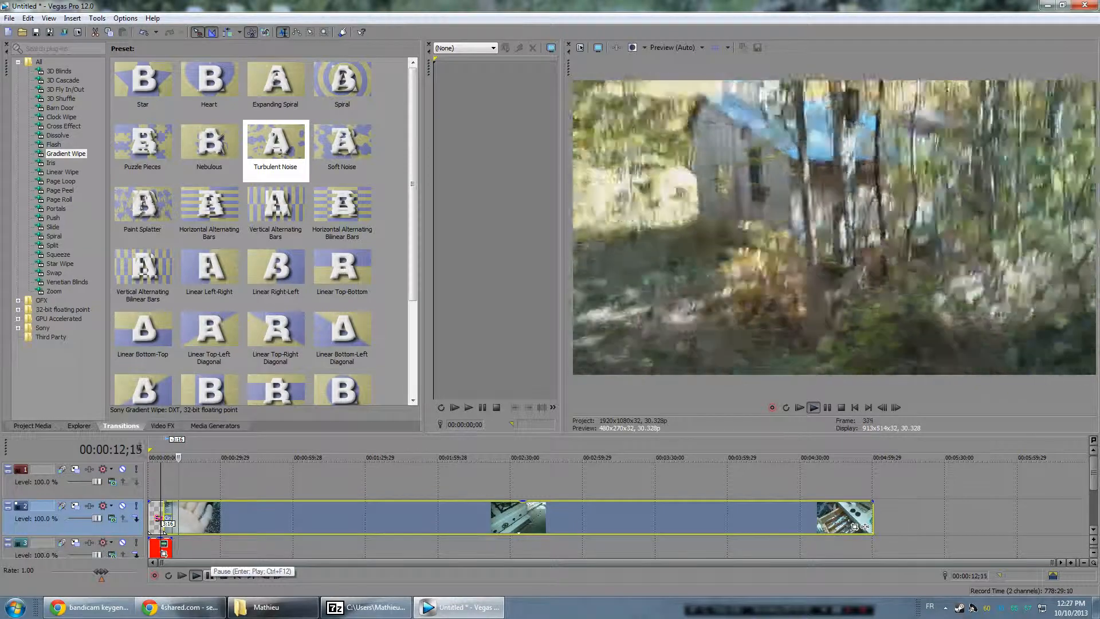
pyautogui.click(209, 575)
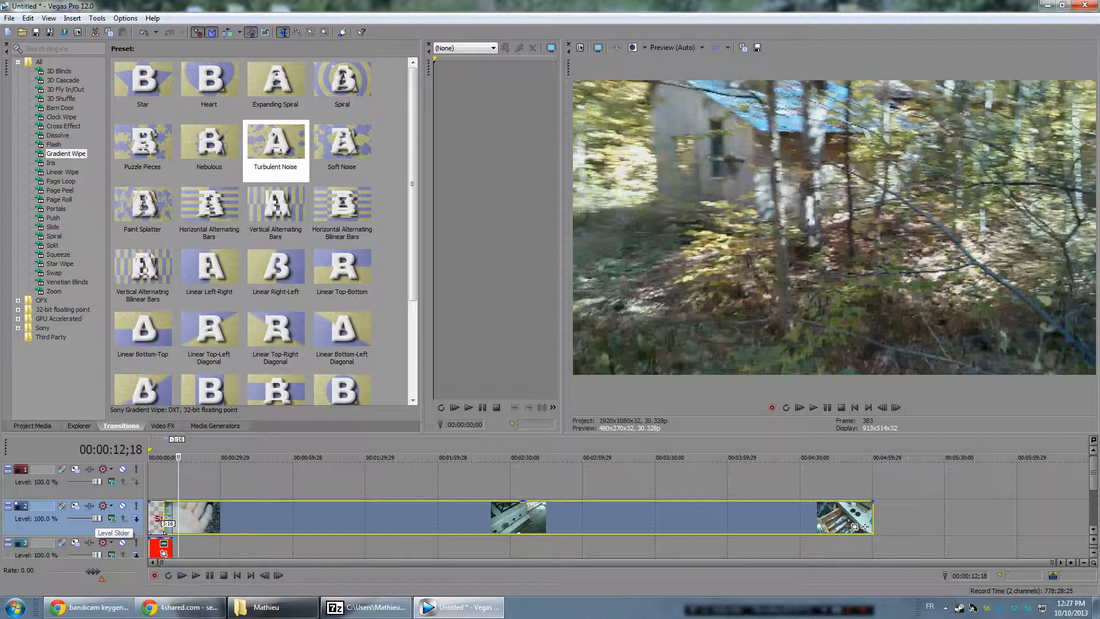
# Step: Try Event Pan/Crop on the video clip: zoom in to 694.2 × 390.5, then shrink it with a 4,900.8 × 2,756.7 frame centered at X 2,347.8, Y -99.7
pyautogui.moveTo(97, 518)
pyautogui.mouseDown()
pyautogui.moveTo(69, 518)
pyautogui.moveTo(97, 518)
pyautogui.mouseUp()
pyautogui.click(854, 526)
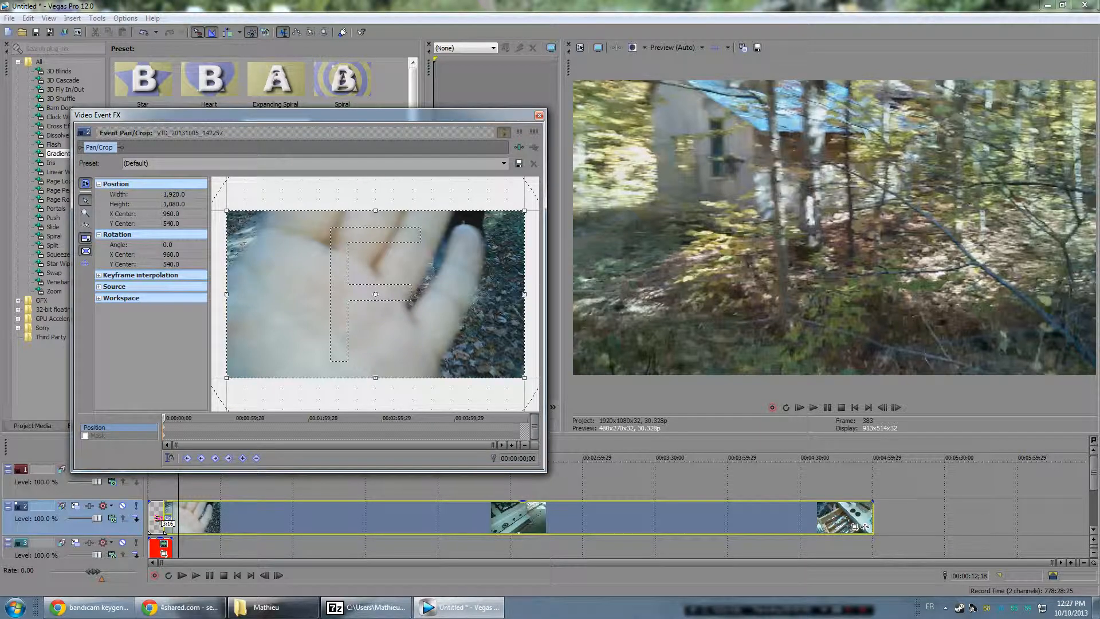
pyautogui.moveTo(525, 377); pyautogui.dragTo(429, 324)
pyautogui.scroll(-5, 375, 294)
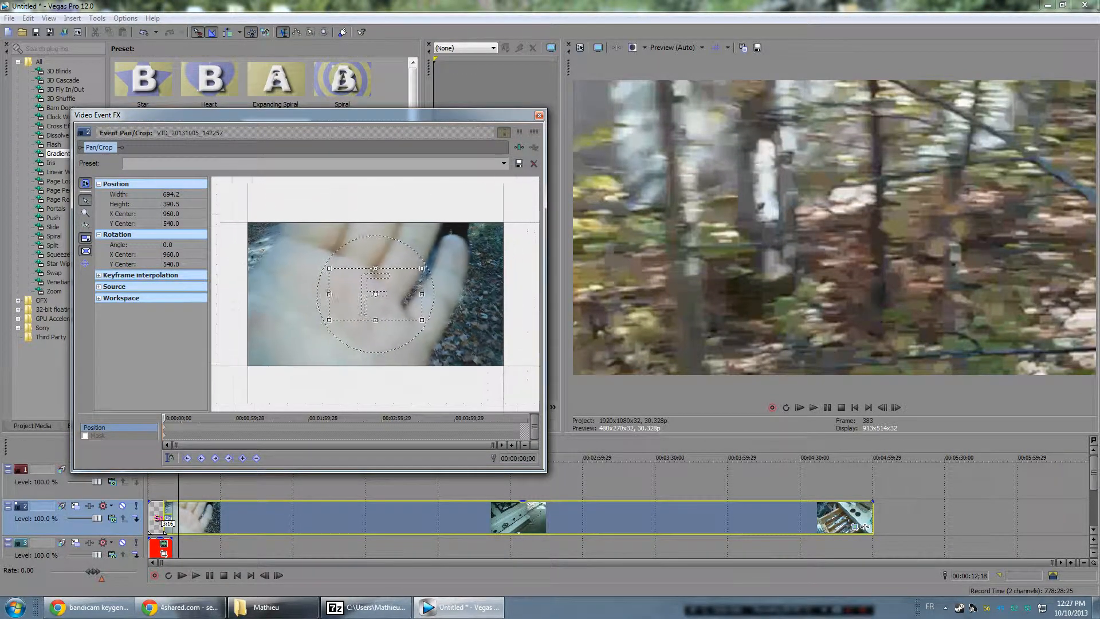
pyautogui.moveTo(394, 305); pyautogui.dragTo(505, 366)
pyautogui.moveTo(441, 324); pyautogui.dragTo(515, 290)
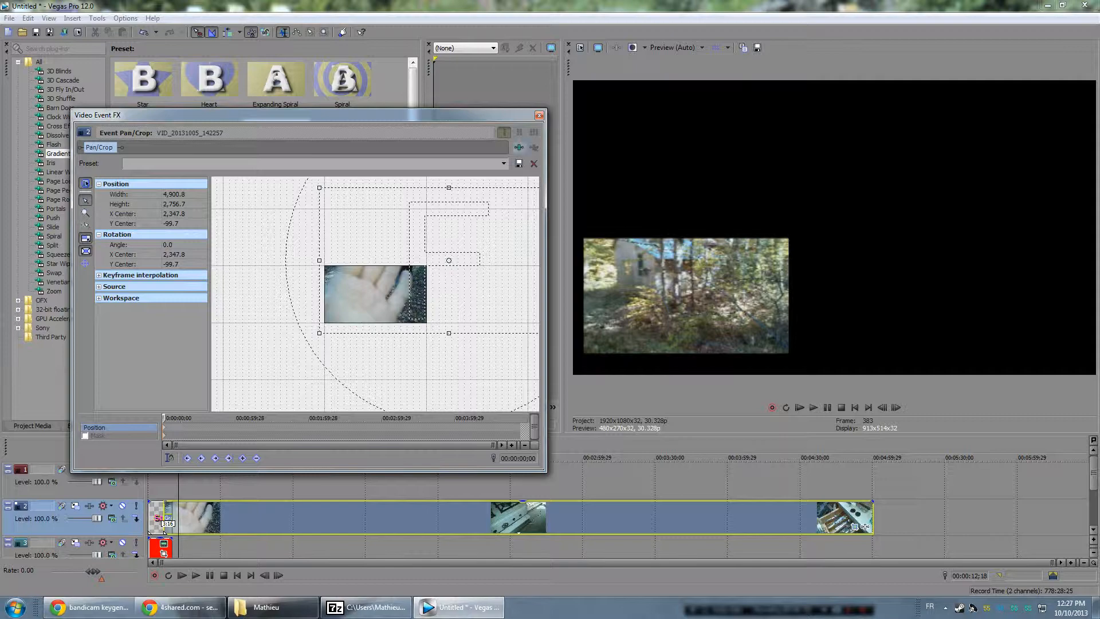
# Step: Undo all pan and crop changes to the video clip and close its crop settings
pyautogui.hotkey('ctrl', 'z')
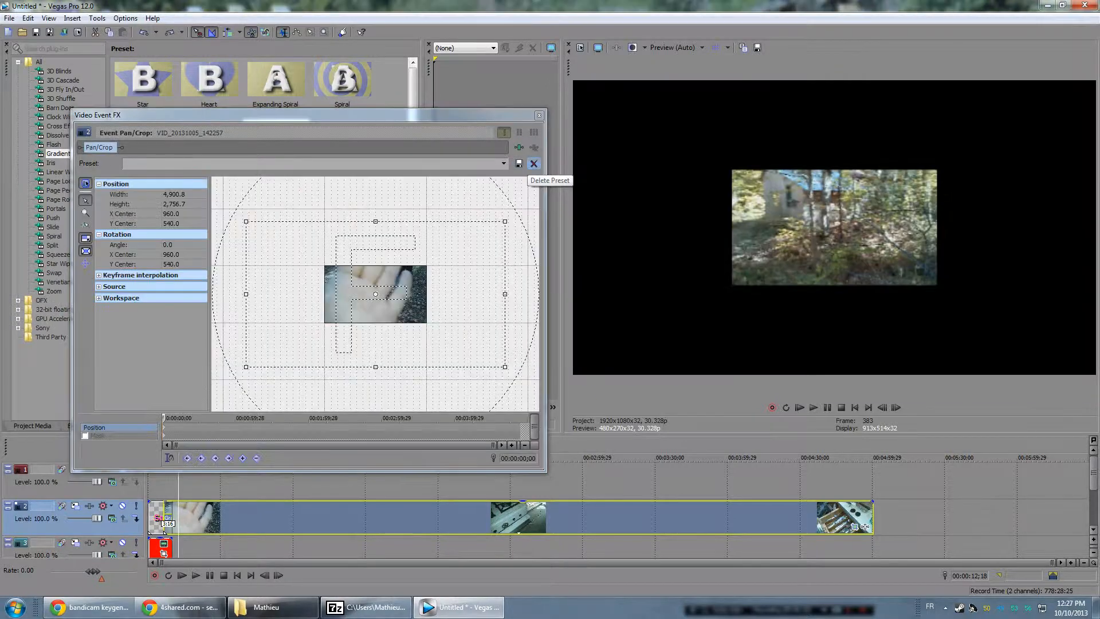
pyautogui.hotkey('ctrl', 'z')
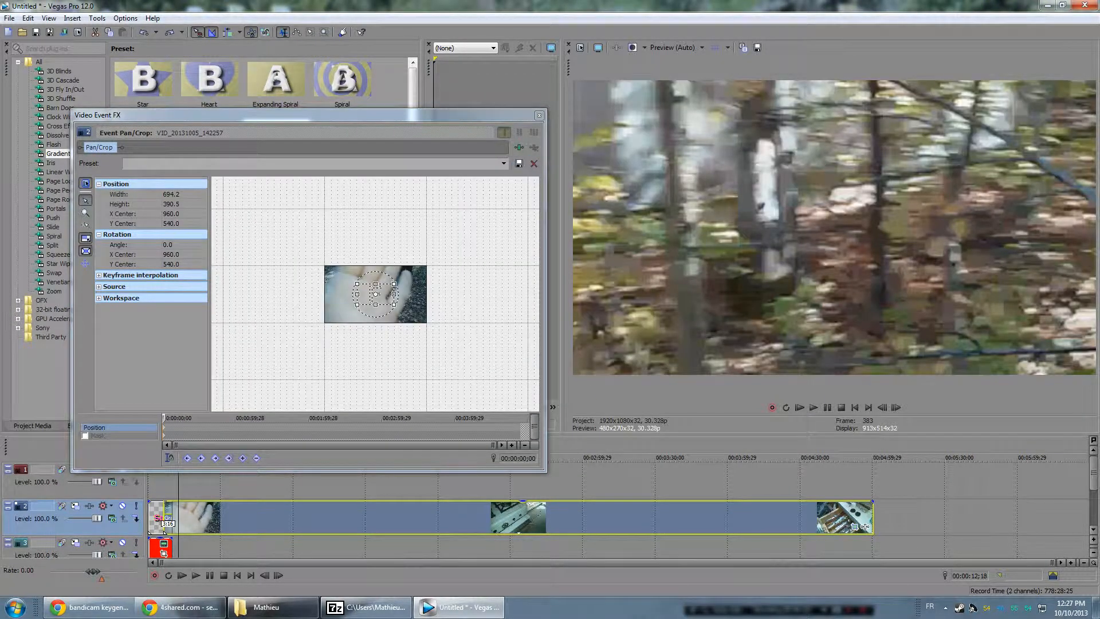
pyautogui.hotkey('ctrl', 'z')
pyautogui.click(539, 115)
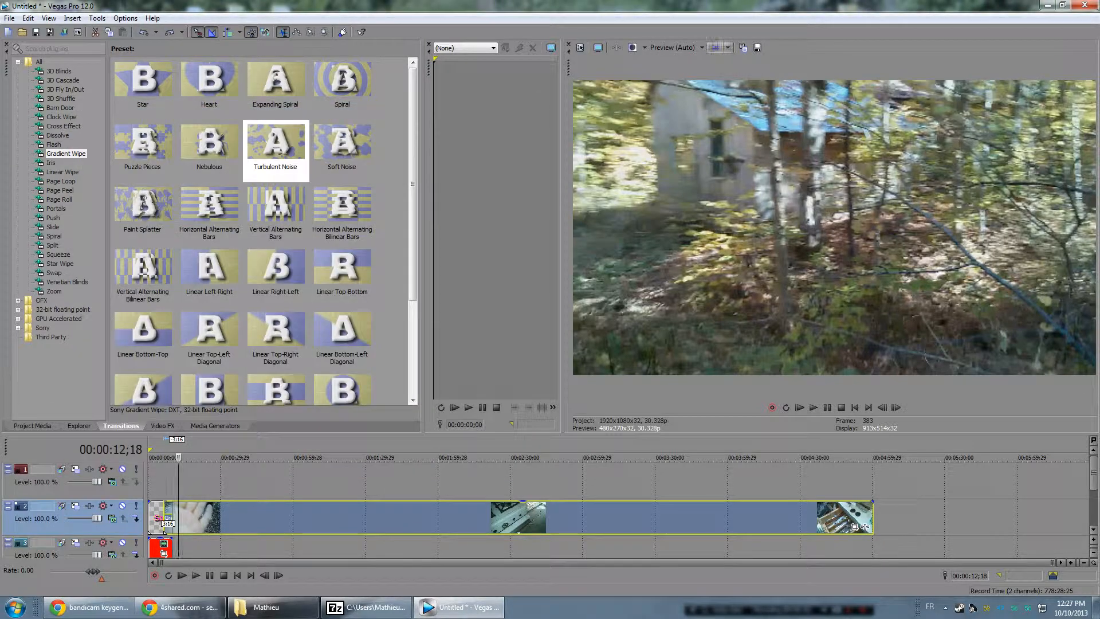
# Step: Compare clip playback at Best (Half) and Best (Full) preview quality, restore Preview (Auto), and pause
pyautogui.click(675, 48)
pyautogui.moveTo(679, 95)
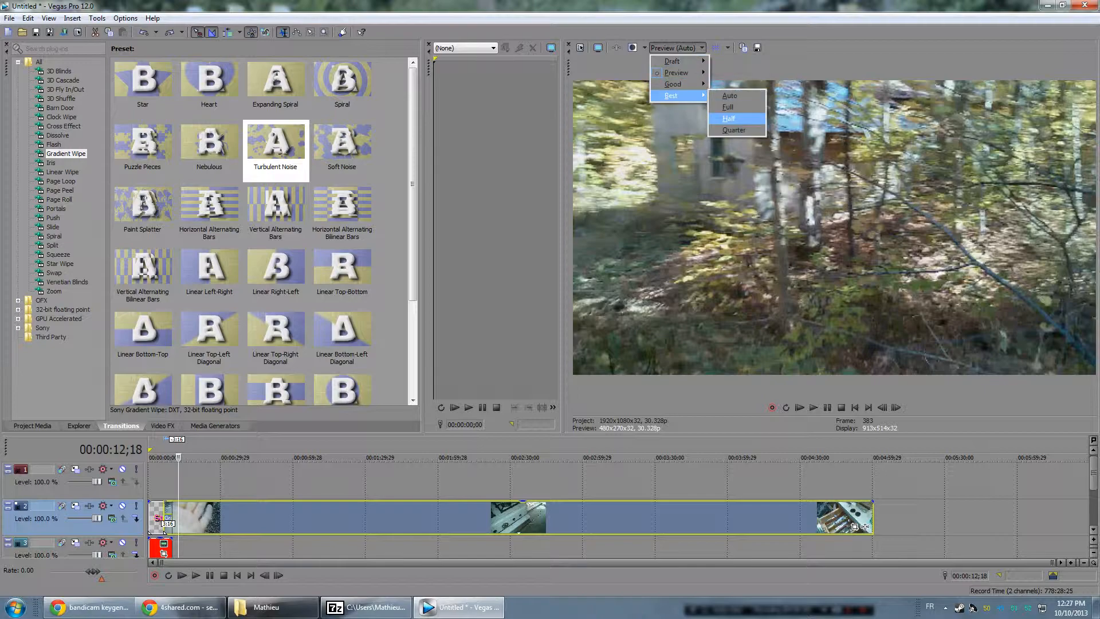
pyautogui.click(729, 118)
pyautogui.press('space')
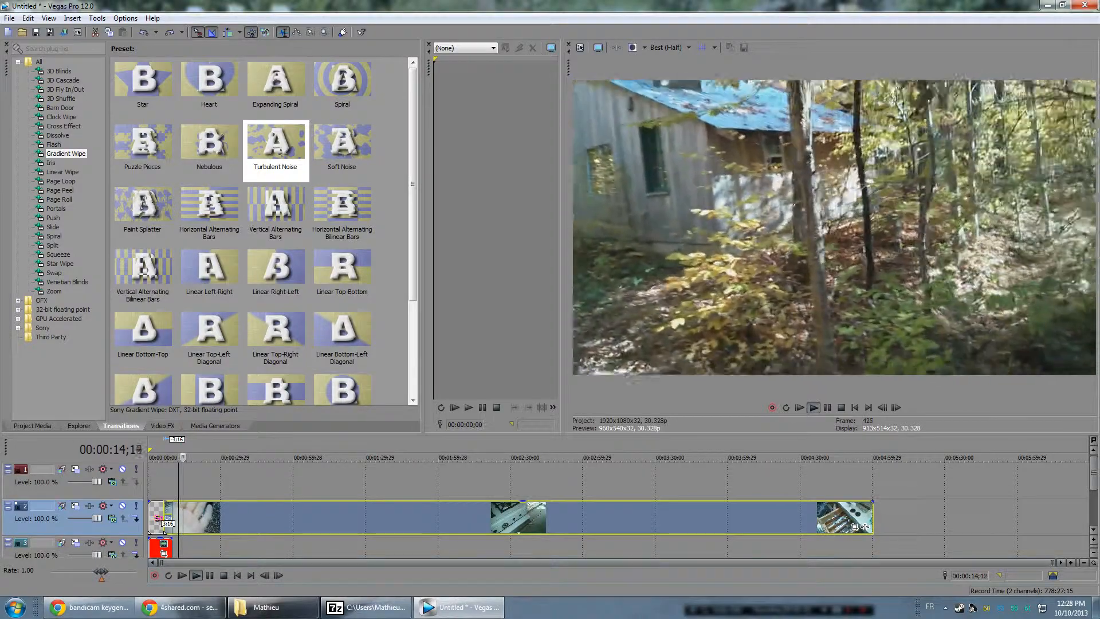
pyautogui.click(689, 47)
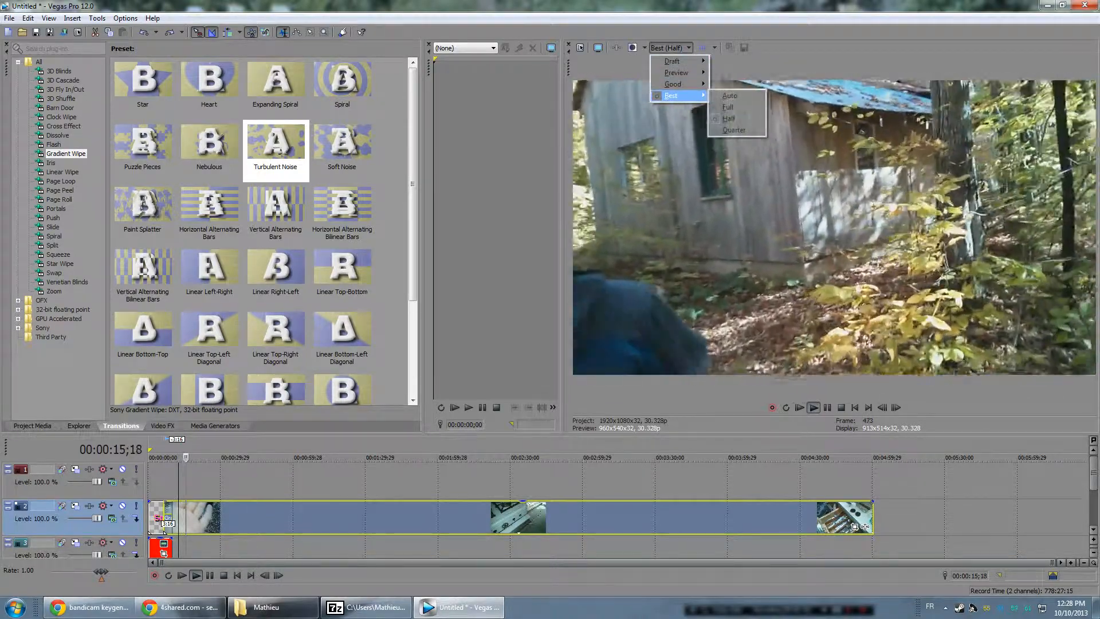
pyautogui.click(727, 107)
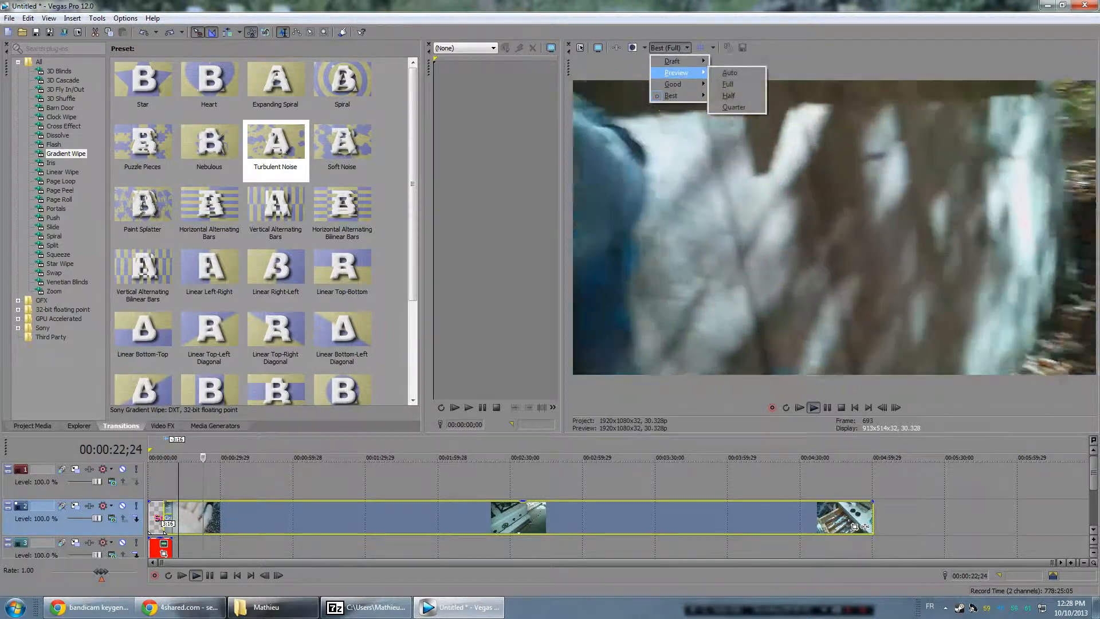
pyautogui.click(729, 72)
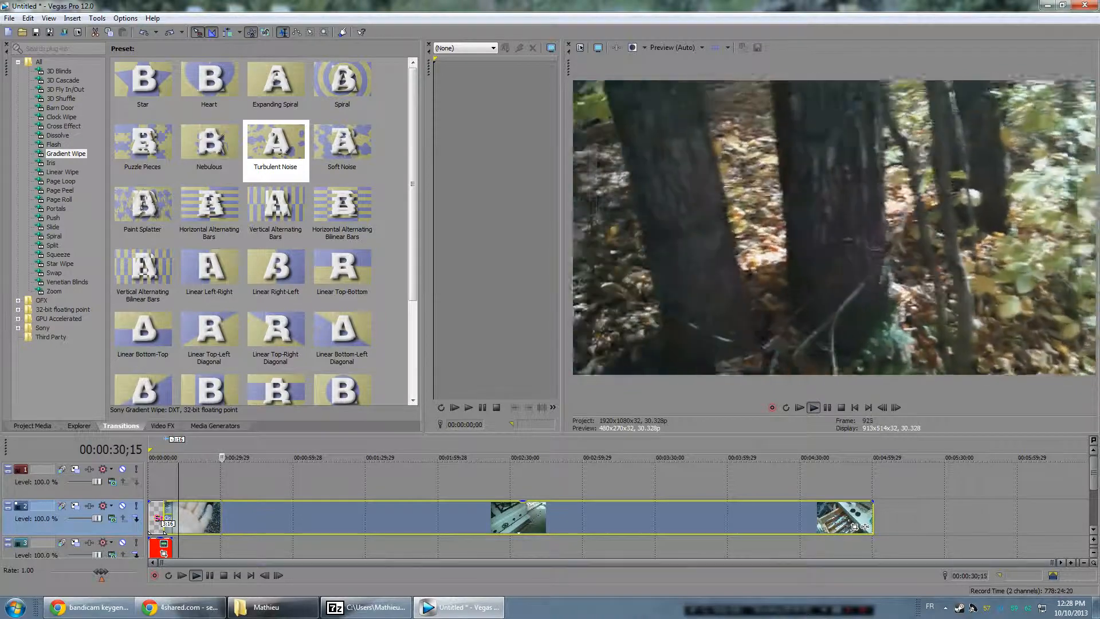
pyautogui.press('Return')
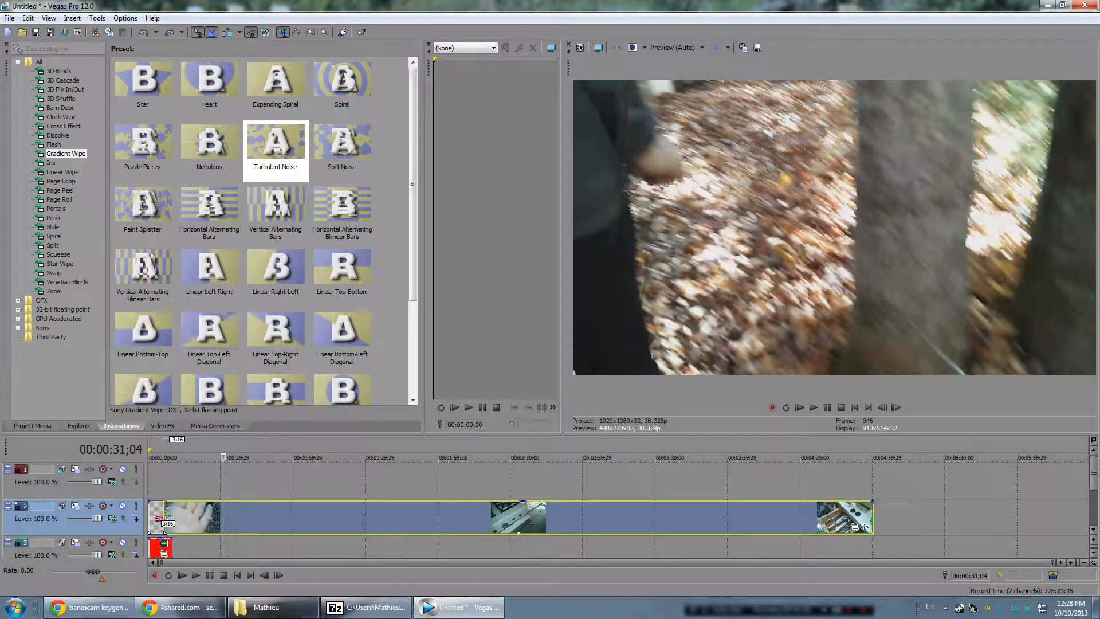
# Step: Apply the Rays effect's Luminance preset to the video clip, set its Quality to 100, and close the effect settings
pyautogui.click(163, 425)
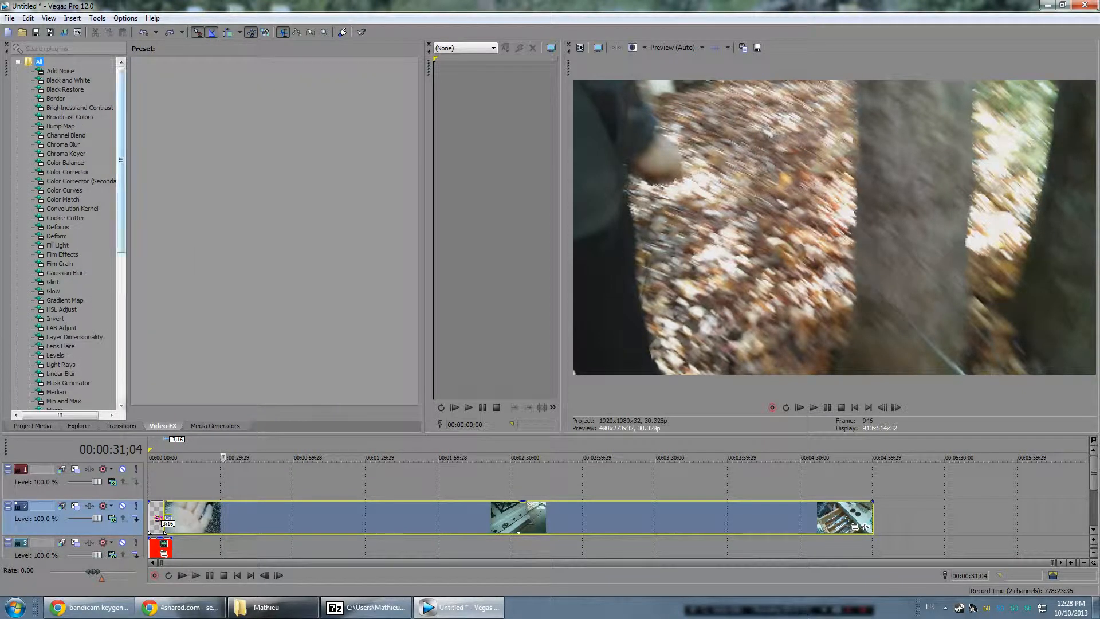
pyautogui.moveTo(121, 172); pyautogui.dragTo(121, 315)
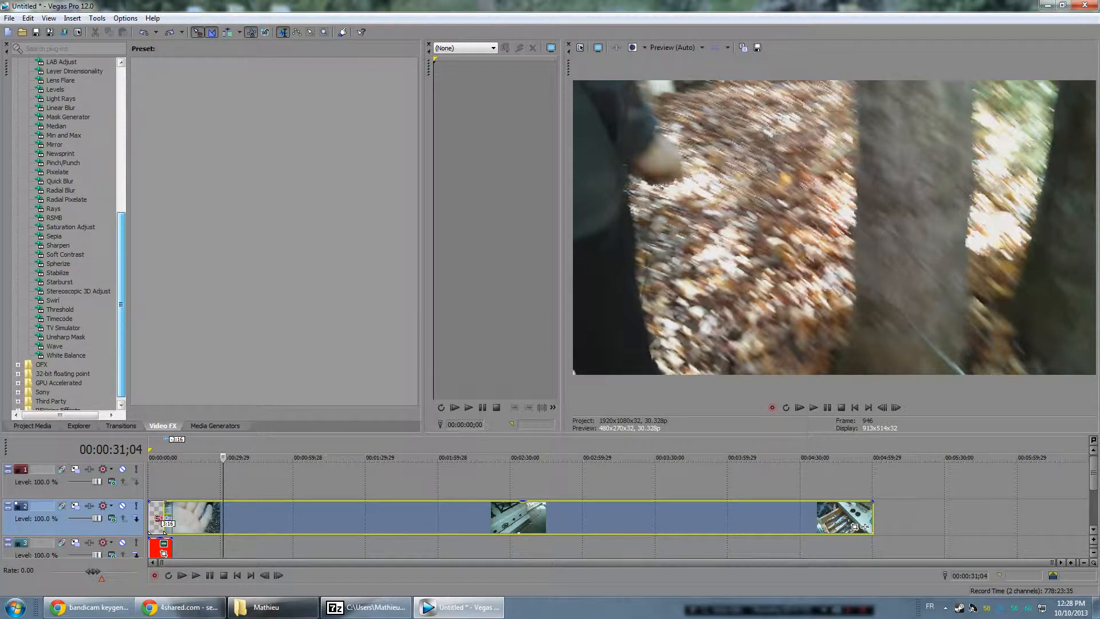
pyautogui.click(53, 208)
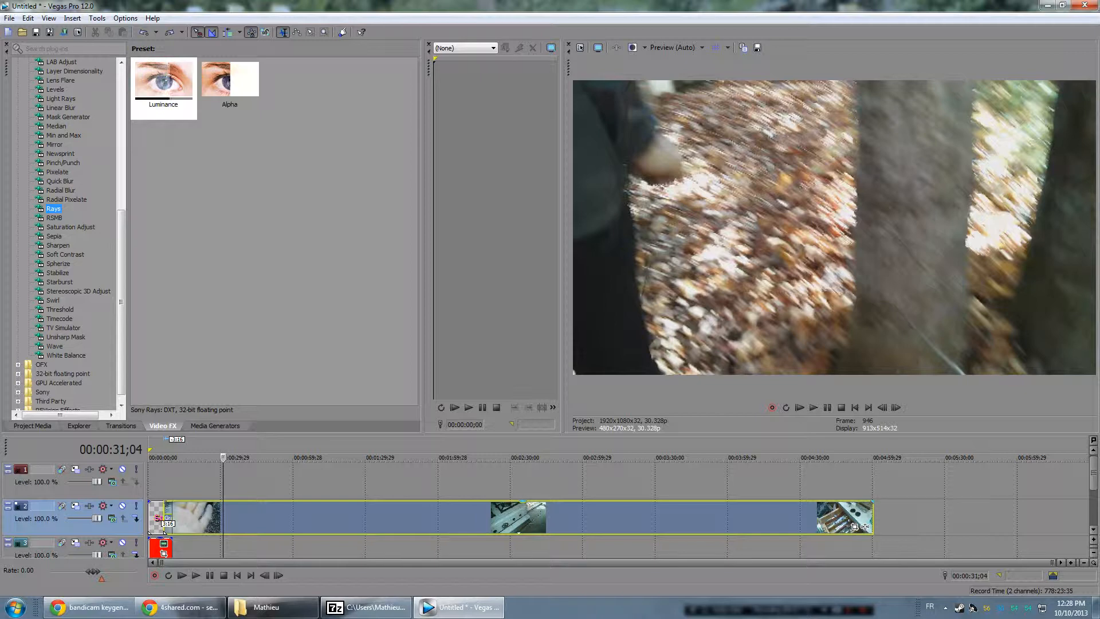
pyautogui.moveTo(53, 208); pyautogui.dragTo(344, 519)
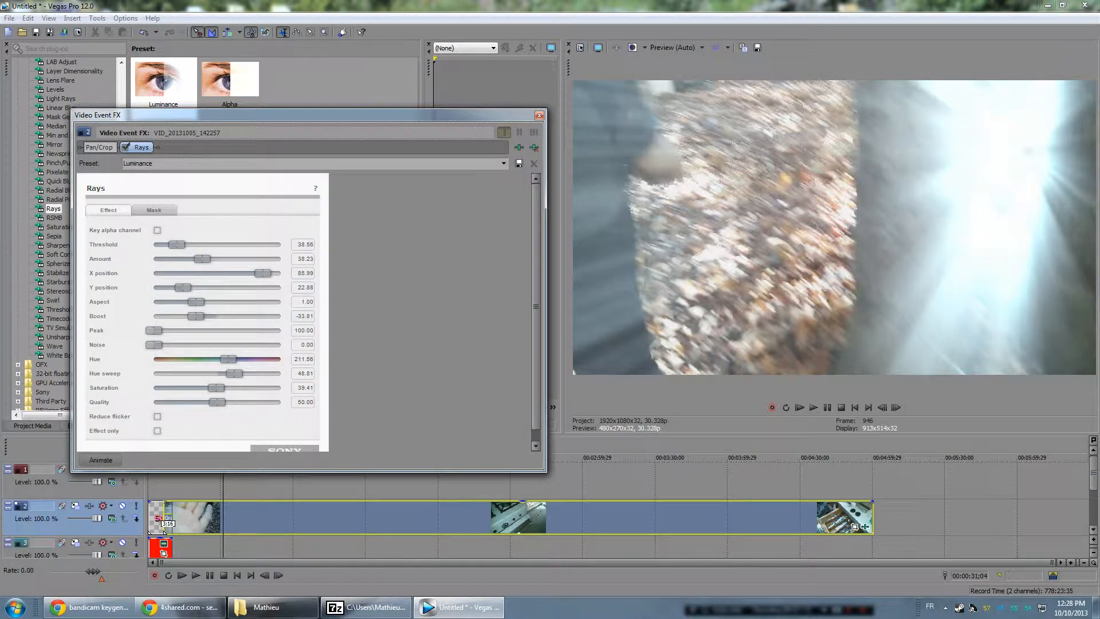
pyautogui.moveTo(217, 401); pyautogui.dragTo(279, 402)
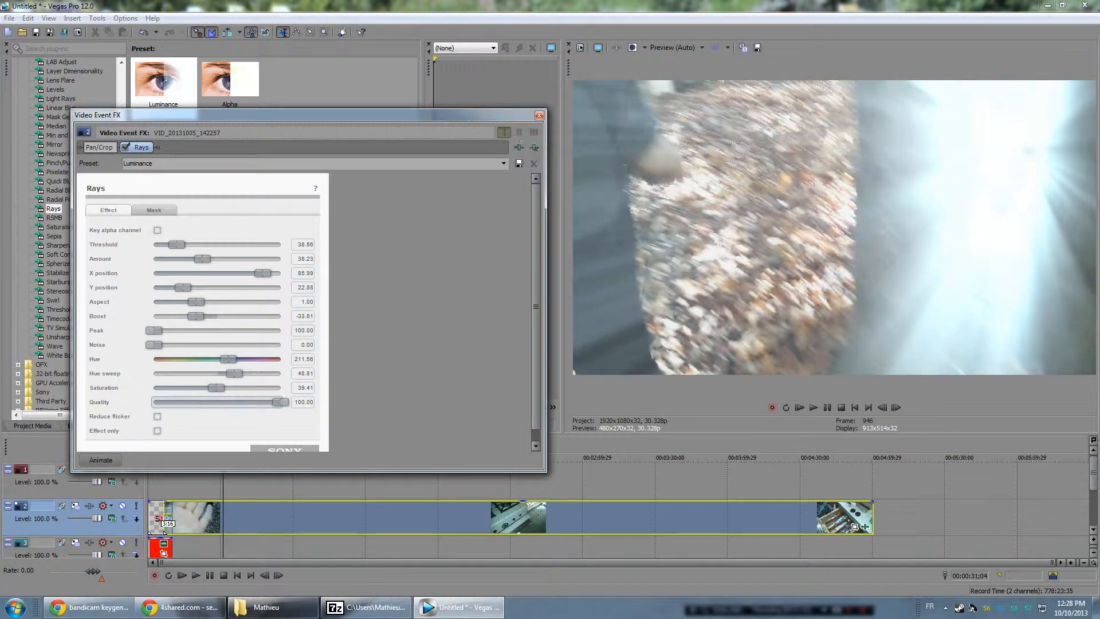
pyautogui.click(539, 115)
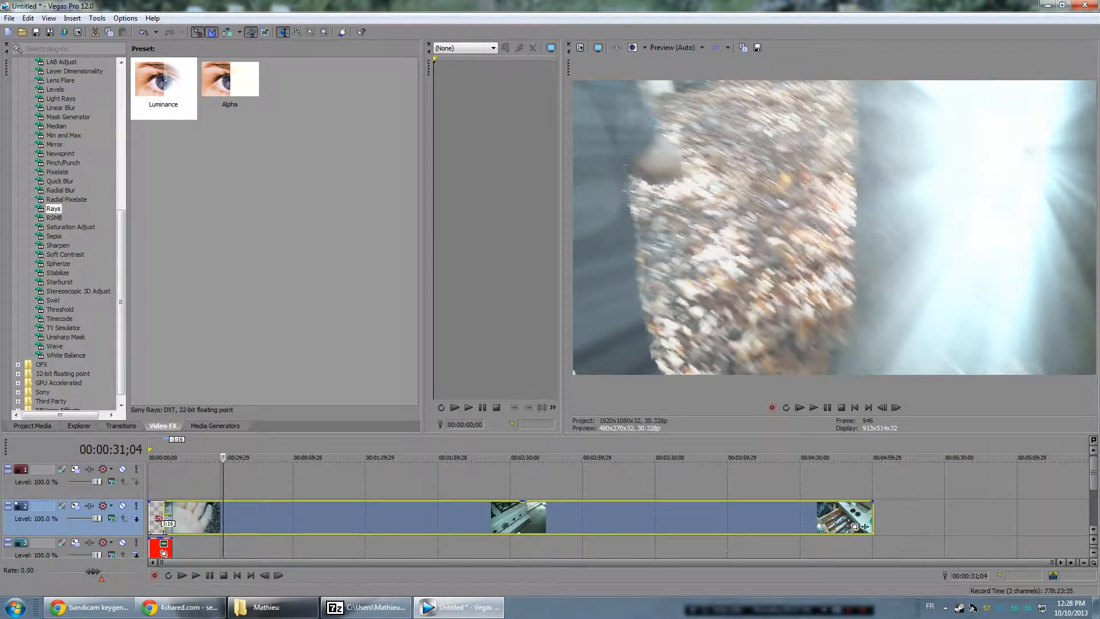
# Step: Place the playhead at 00:03:20;02 and shift the video clip slightly later so it starts at the title's end
pyautogui.click(631, 517)
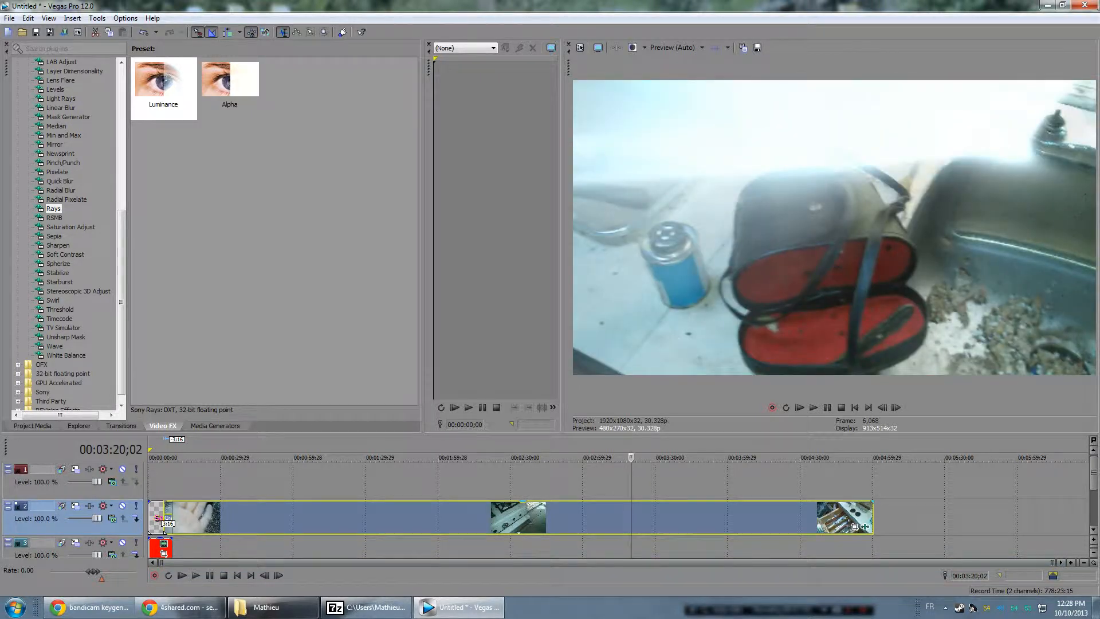
pyautogui.moveTo(631, 517); pyautogui.dragTo(639, 517)
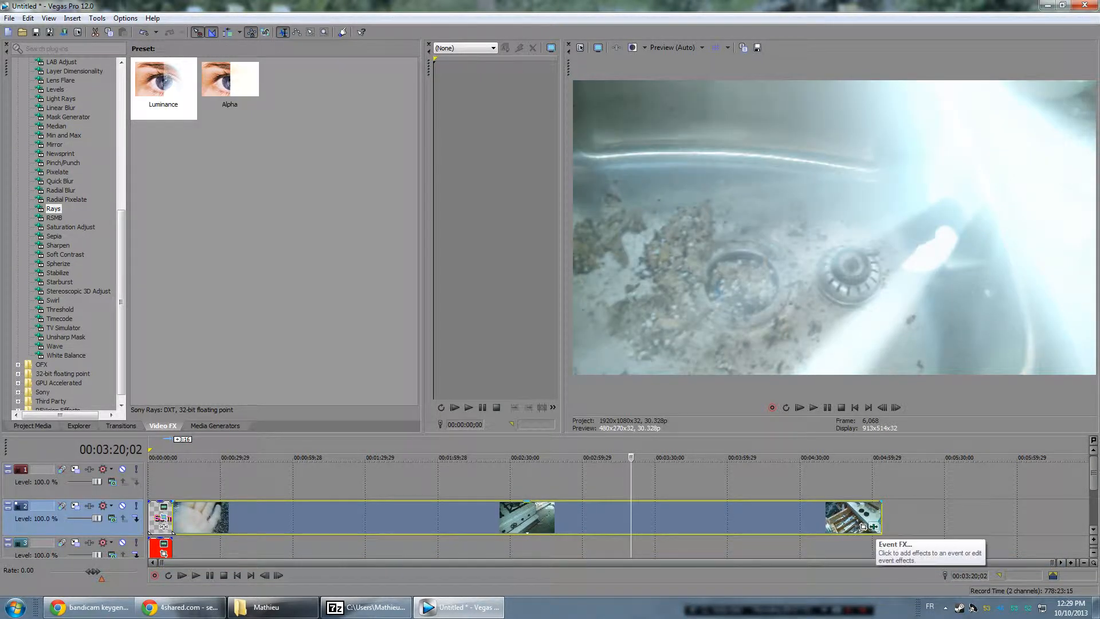
# Step: Compare the video clip with and without Rays by toggling the effect, leave it enabled, and close its settings
pyautogui.click(873, 526)
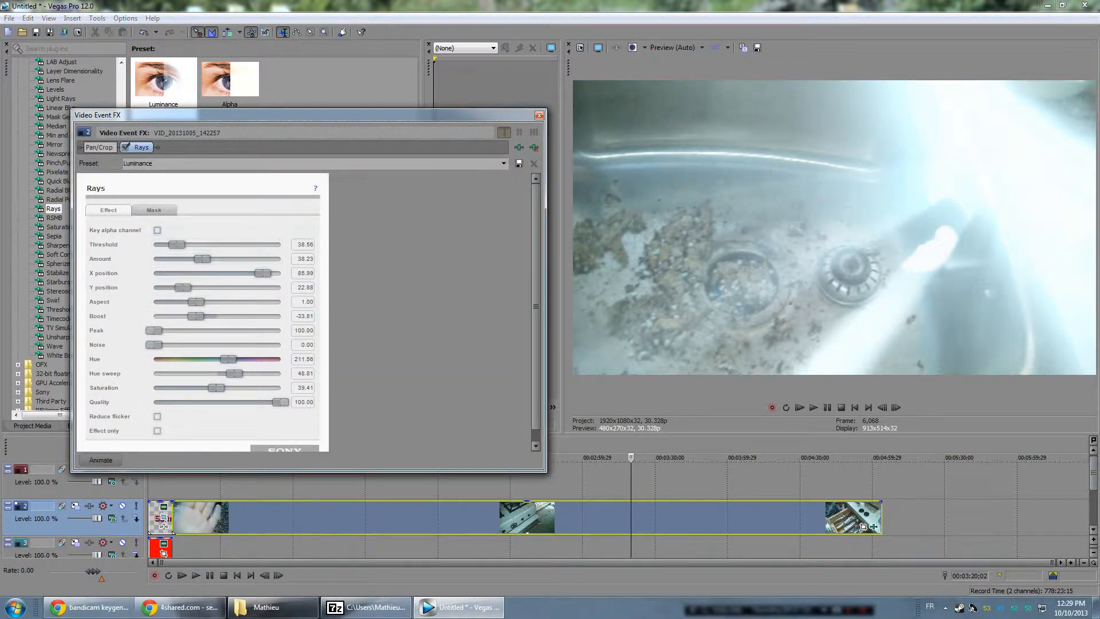
pyautogui.click(125, 148)
pyautogui.click(125, 147)
pyautogui.click(126, 147)
pyautogui.click(125, 147)
pyautogui.click(125, 148)
pyautogui.click(126, 148)
pyautogui.click(125, 148)
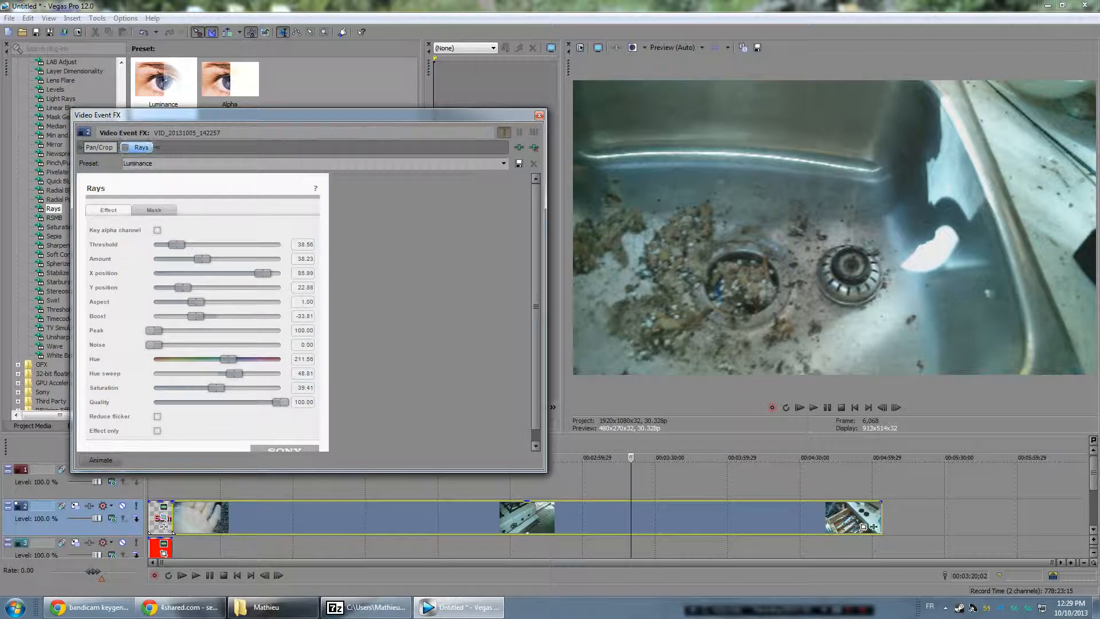
pyautogui.click(126, 147)
pyautogui.click(539, 115)
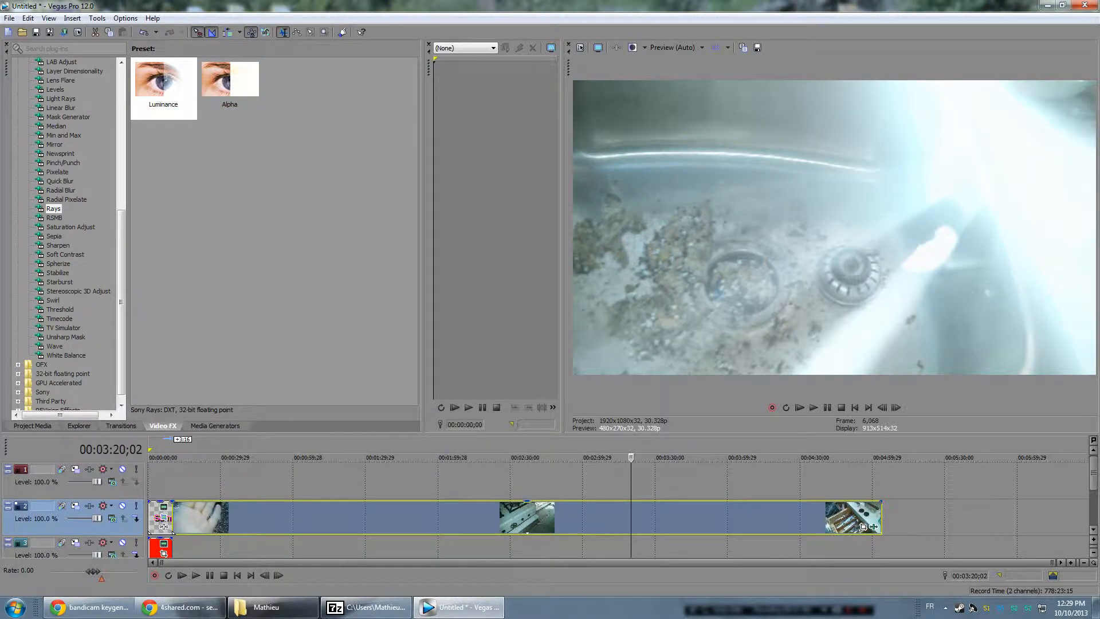
# Step: Play the clip from near its beginning to review Rays while browsing the Mirror and HSL Adjust video effects
pyautogui.moveTo(630, 458); pyautogui.dragTo(204, 457)
pyautogui.click(196, 576)
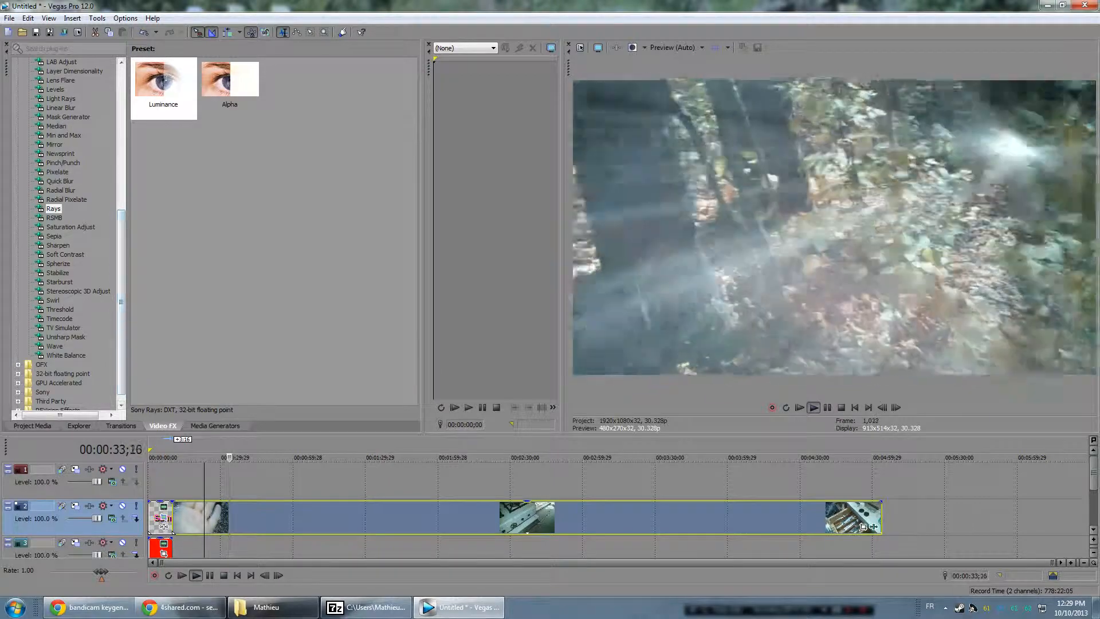
pyautogui.click(61, 190)
pyautogui.scroll(3, 60, 191)
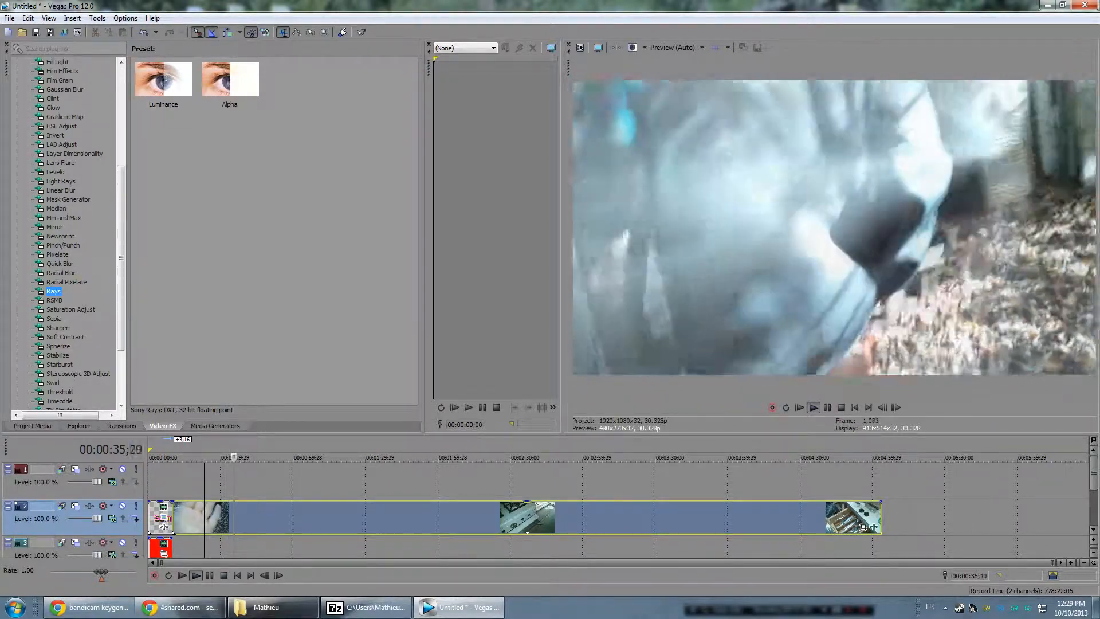
pyautogui.click(54, 227)
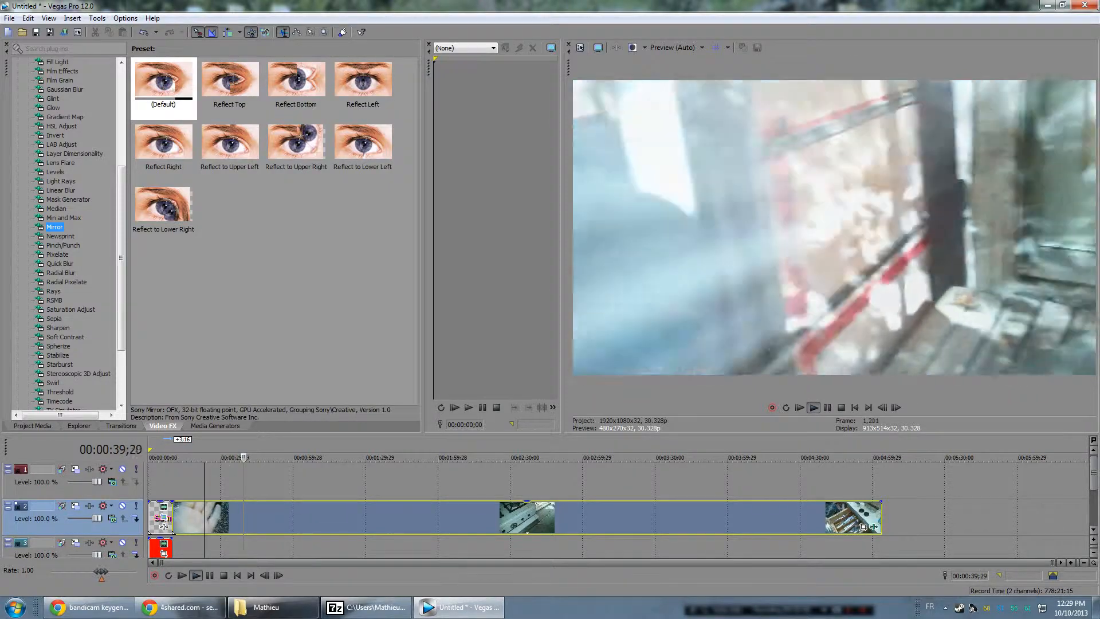
pyautogui.click(62, 126)
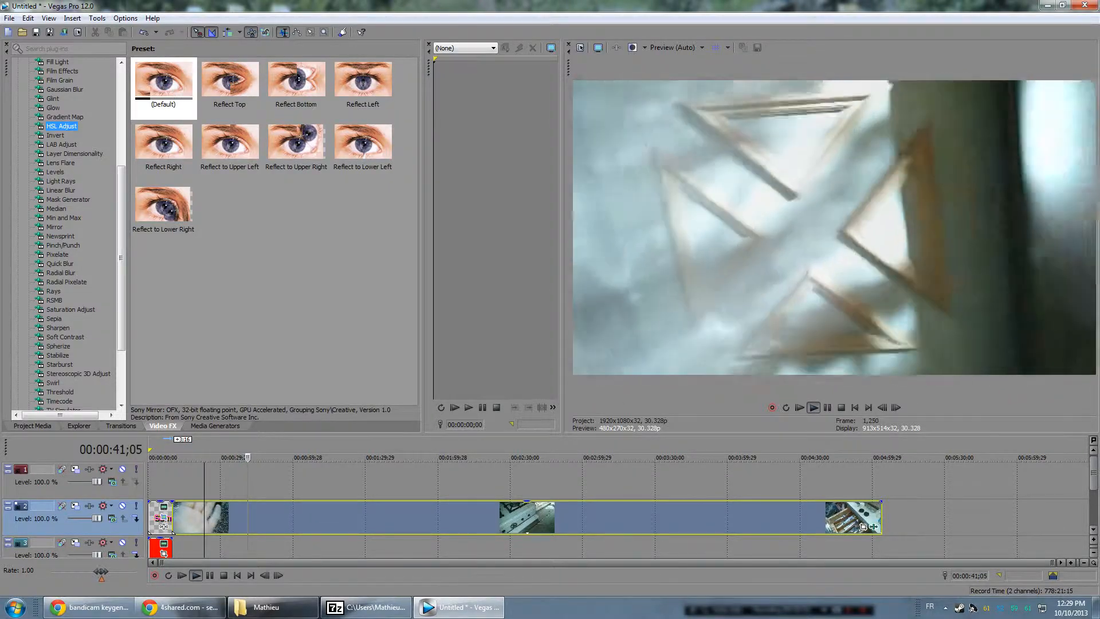
# Step: Add Color Curves to the video clip, bend the RGB curve into an S with raised highlights and lowered shadows, and close the settings
pyautogui.scroll(5, 64, 229)
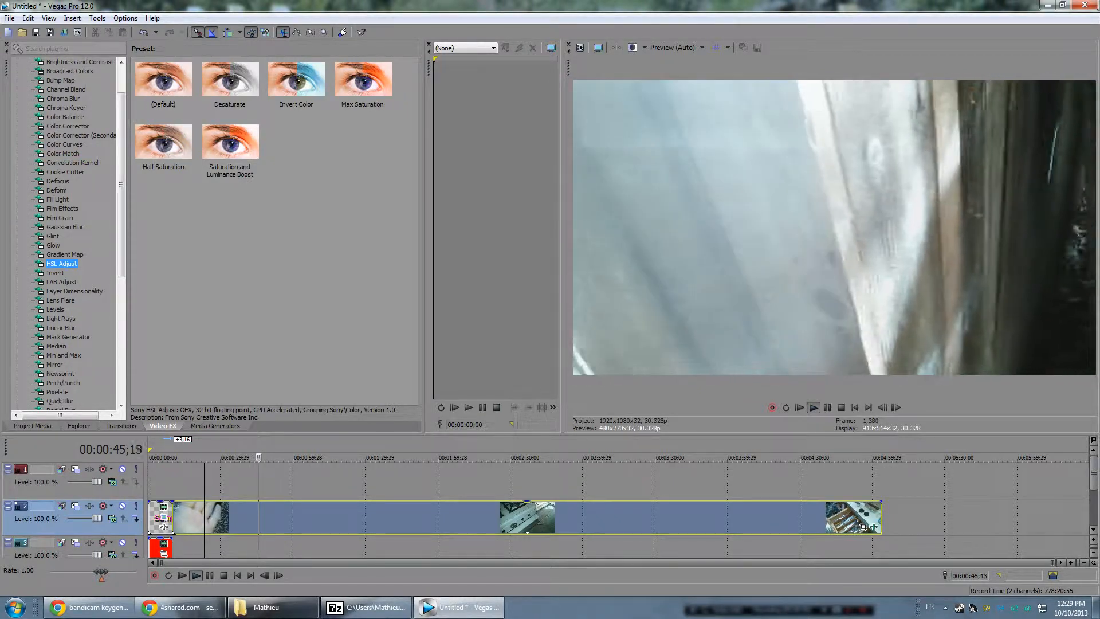
pyautogui.click(873, 526)
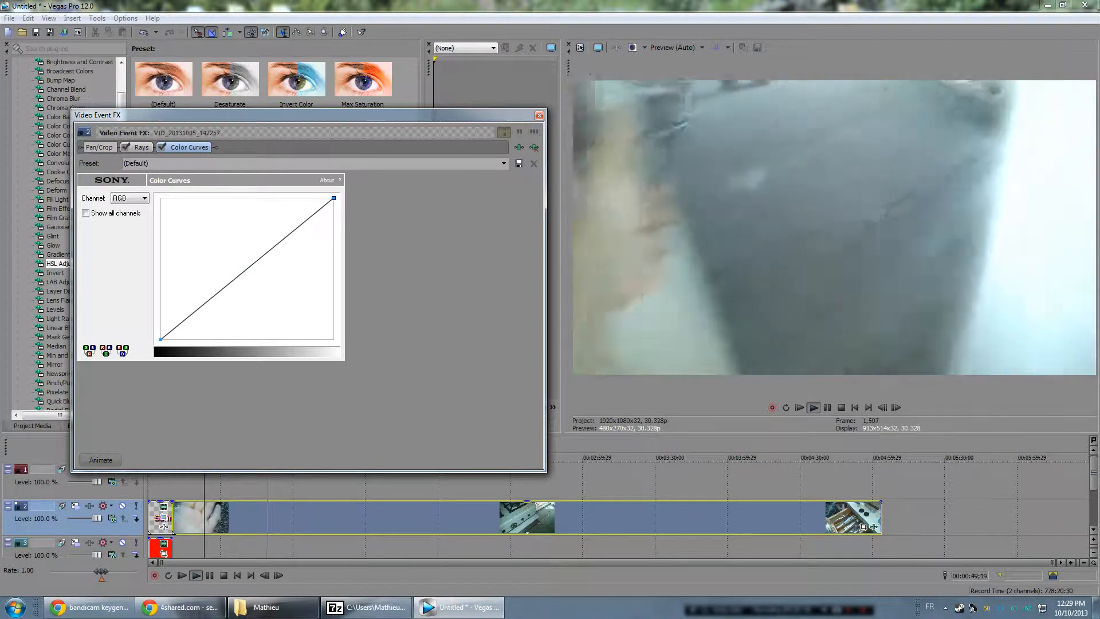
pyautogui.moveTo(299, 226); pyautogui.dragTo(291, 193)
pyautogui.moveTo(195, 311); pyautogui.dragTo(265, 327)
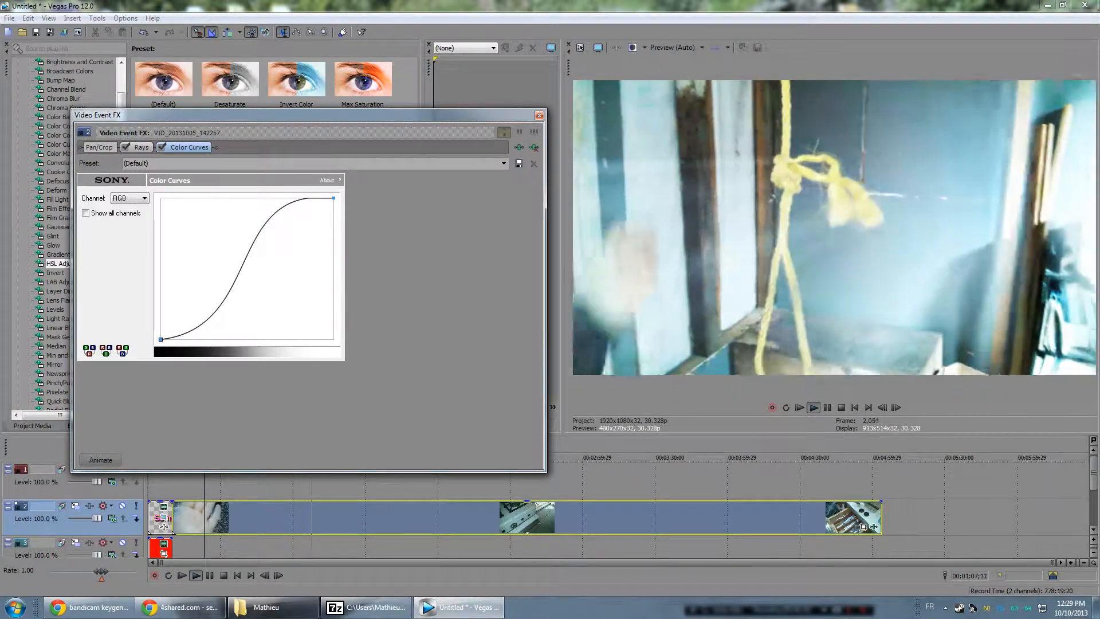
pyautogui.press('Escape')
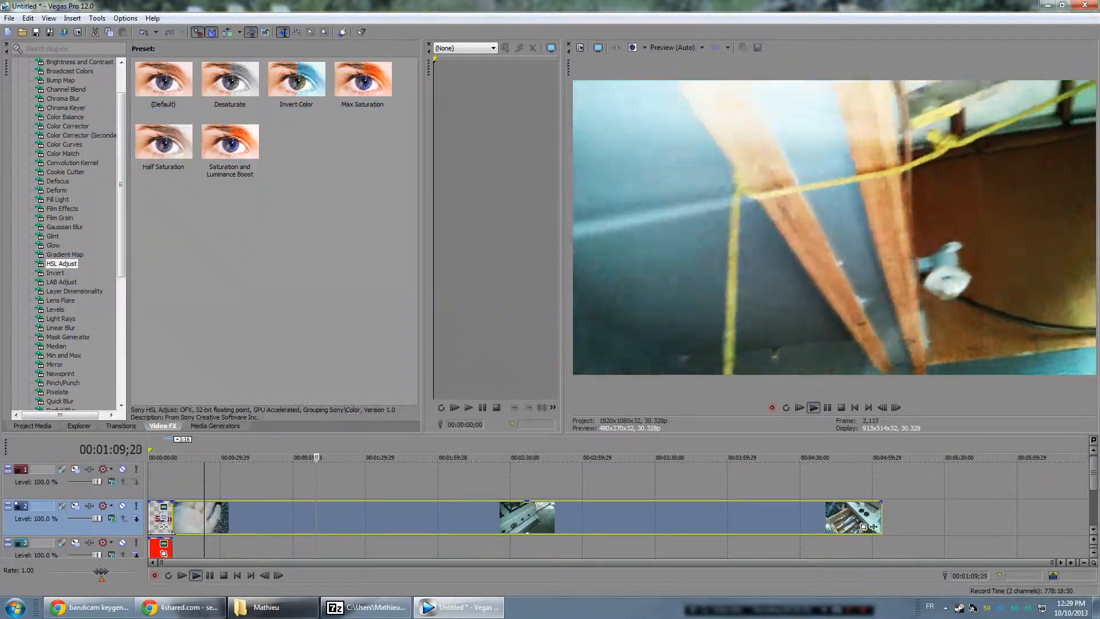
# Step: Add the default Color Corrector to the clip with Low 327.88, 0.8658, Mid 48.01, 0.8969 and High 163.96, 0.9191, and close it
pyautogui.click(67, 126)
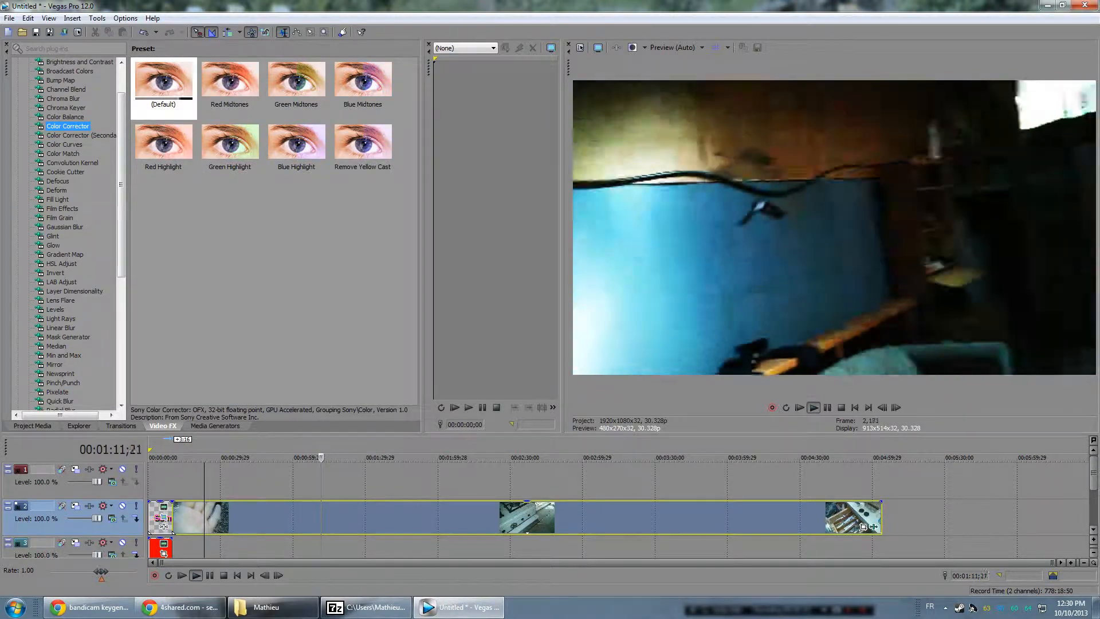
pyautogui.moveTo(164, 80); pyautogui.dragTo(275, 518)
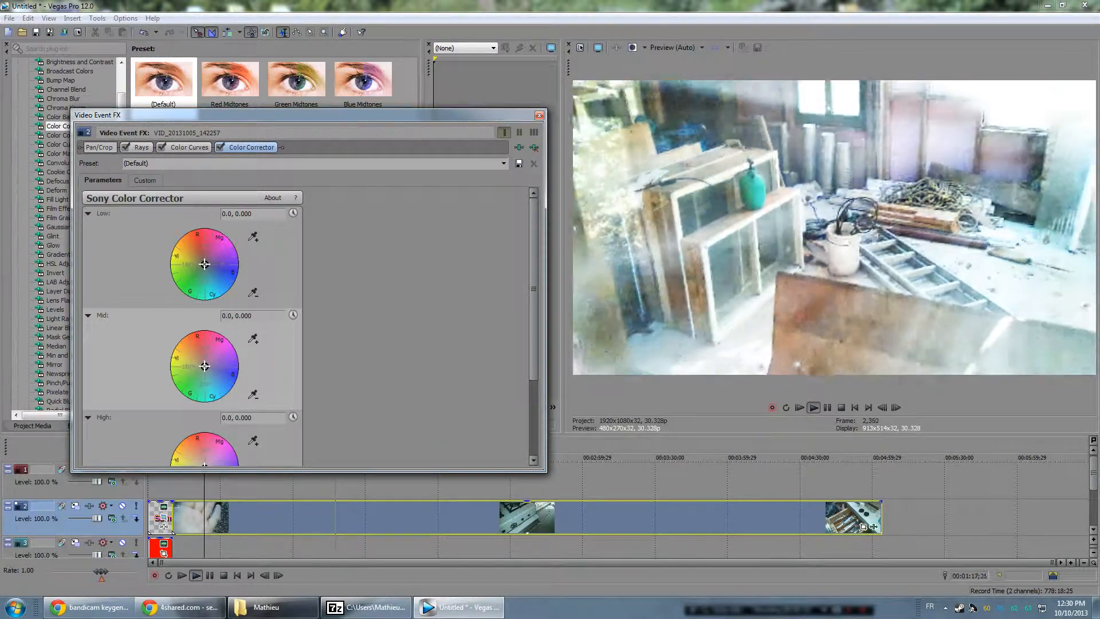
pyautogui.moveTo(205, 264); pyautogui.dragTo(229, 277)
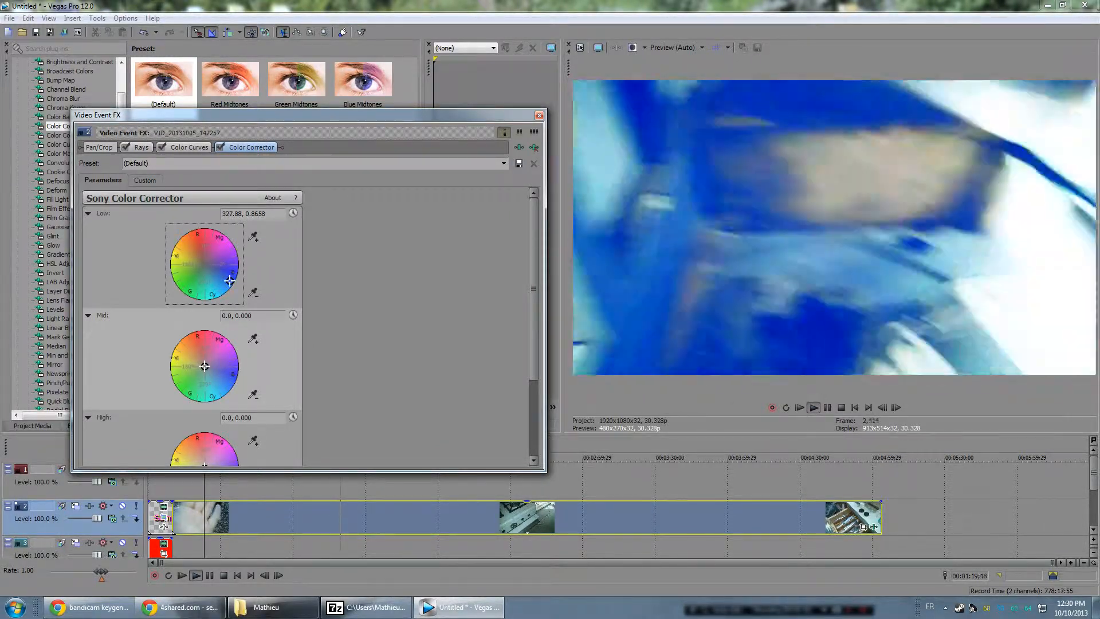
pyautogui.moveTo(205, 366); pyautogui.dragTo(225, 341)
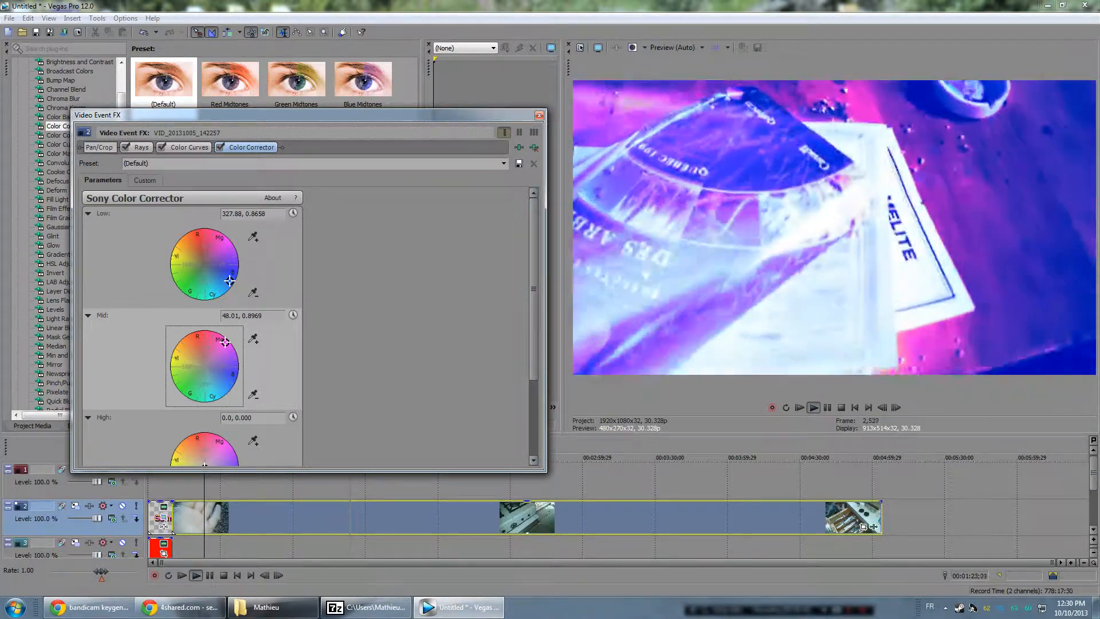
pyautogui.scroll(-3, 192, 327)
pyautogui.moveTo(204, 374); pyautogui.dragTo(174, 366)
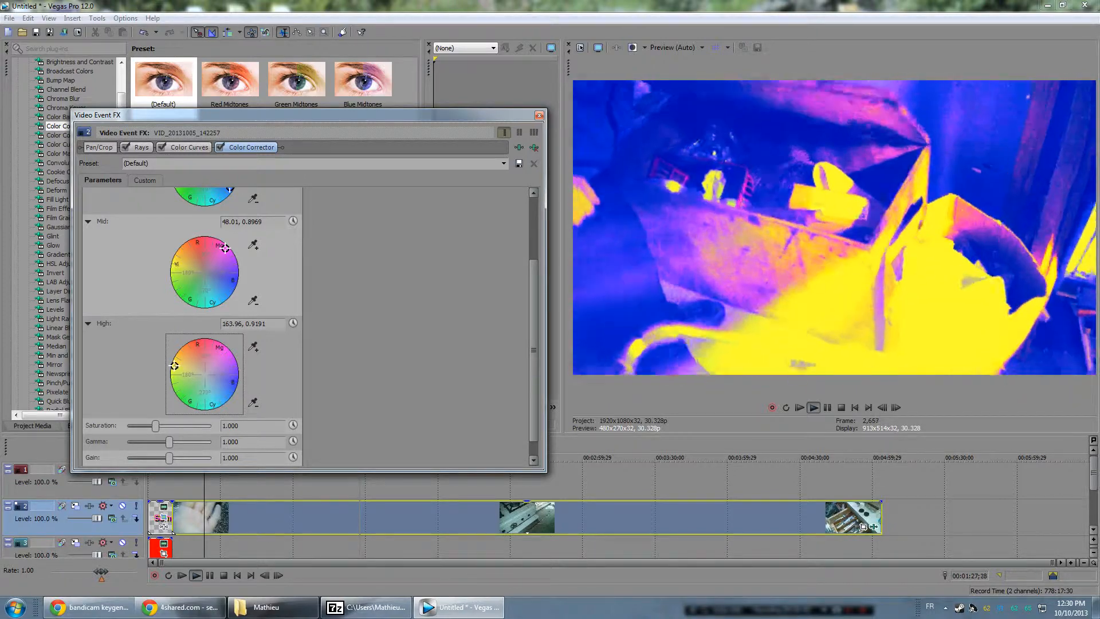
pyautogui.press('Escape')
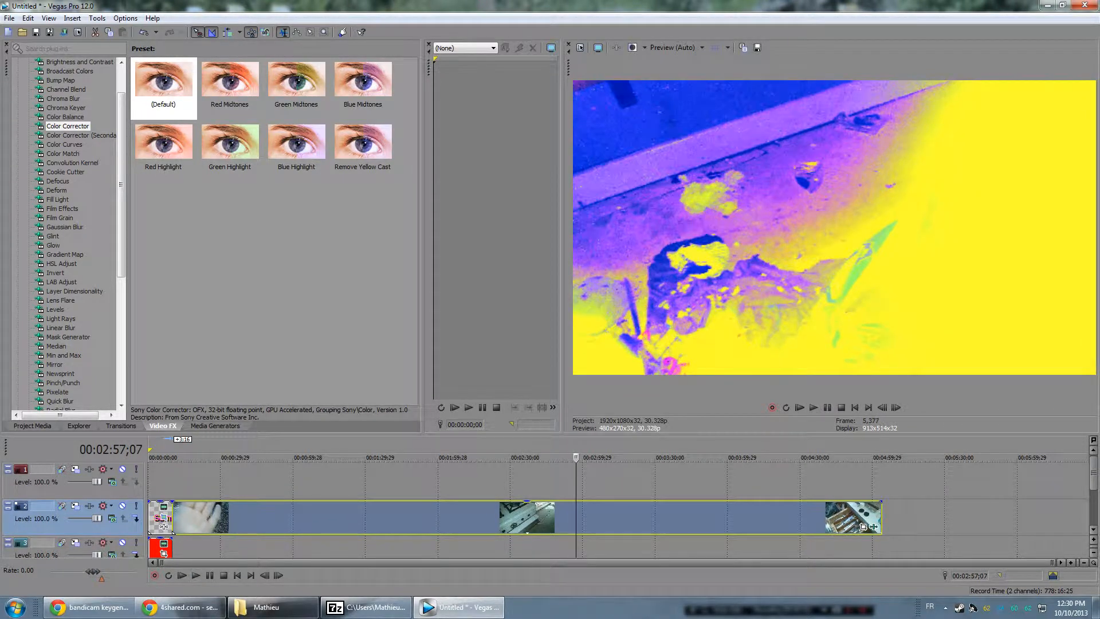
# Step: Preview the color-corrected clip around 00:02:55;15 and browse the Film Effects and Broadcast Colors video effects
pyautogui.press('space')
pyautogui.press('space')
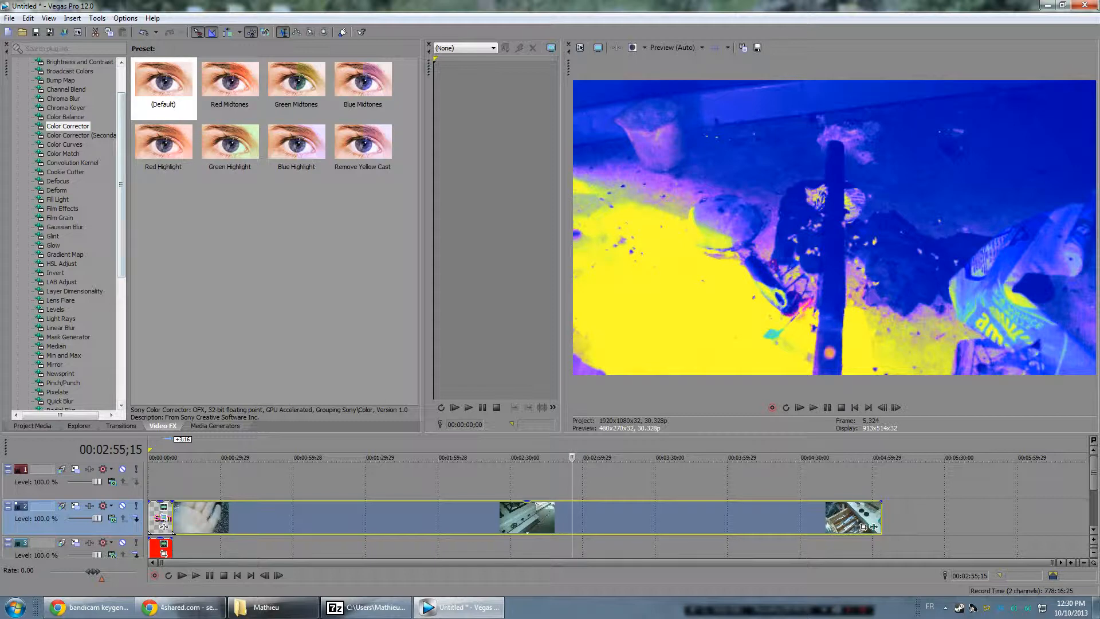
pyautogui.click(62, 208)
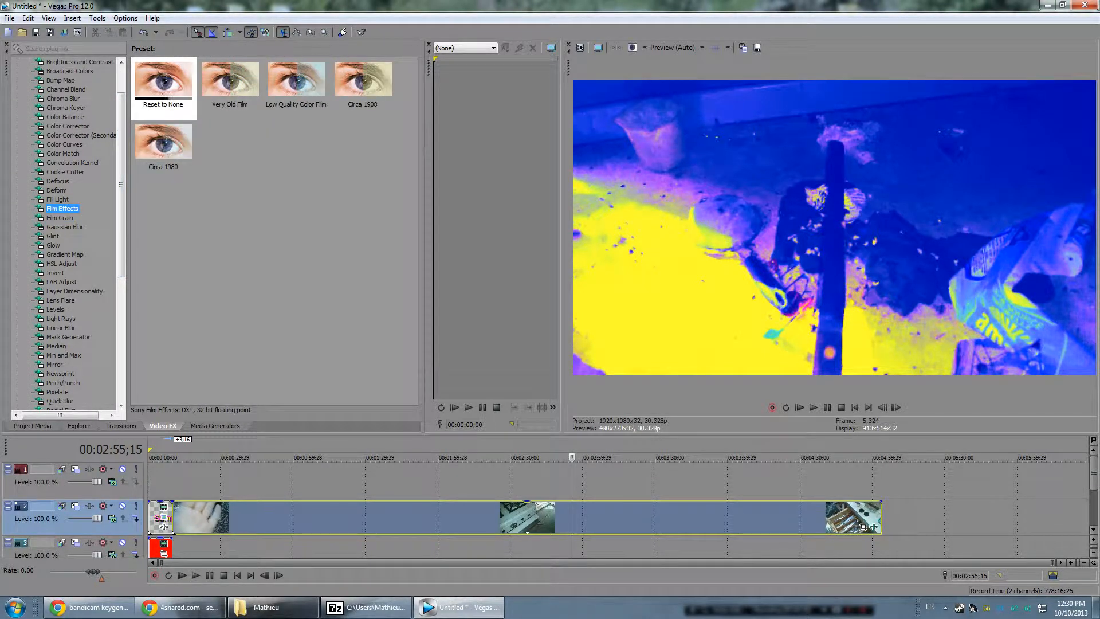
pyautogui.scroll(2, 62, 209)
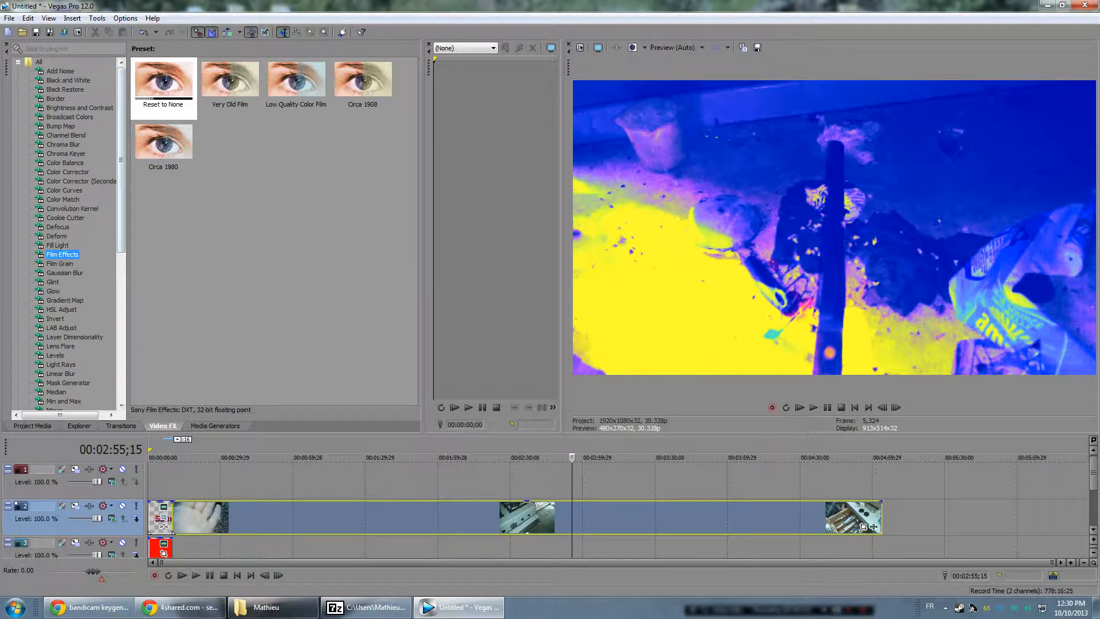
pyautogui.click(70, 117)
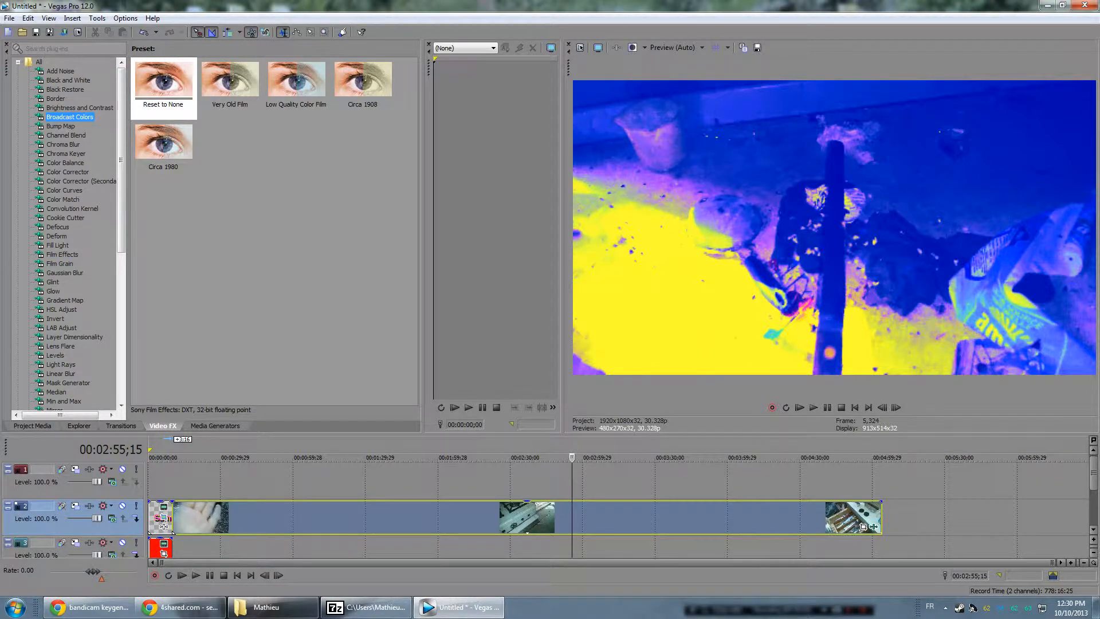
# Step: Add the default Add Noise effect to the video clip, close its settings and play the clip to preview the noise
pyautogui.click(60, 71)
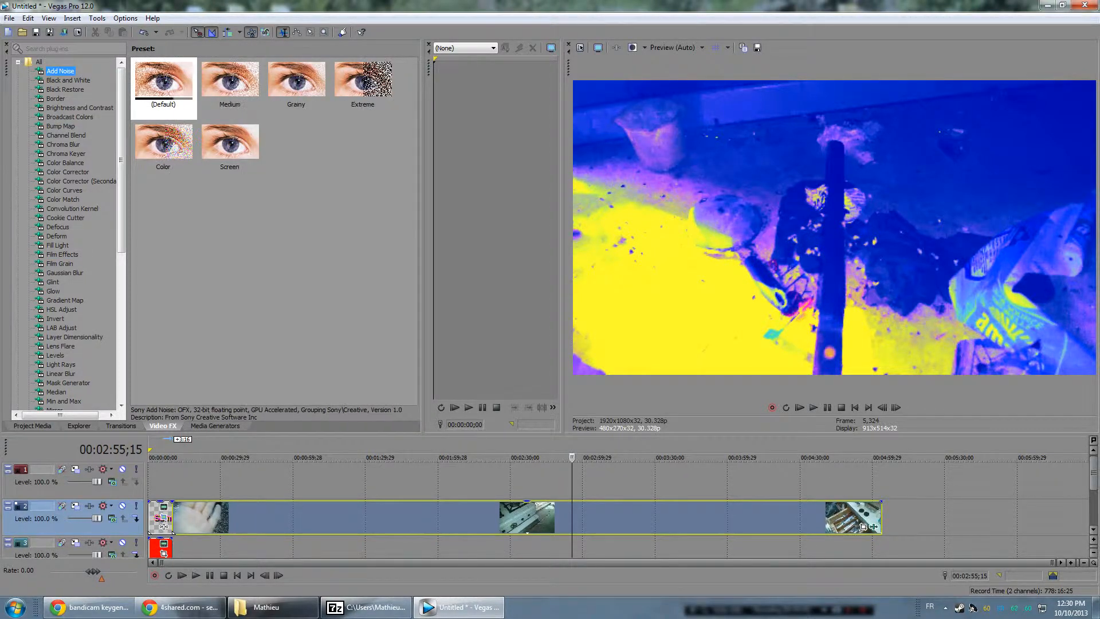
pyautogui.moveTo(186, 83); pyautogui.dragTo(200, 517)
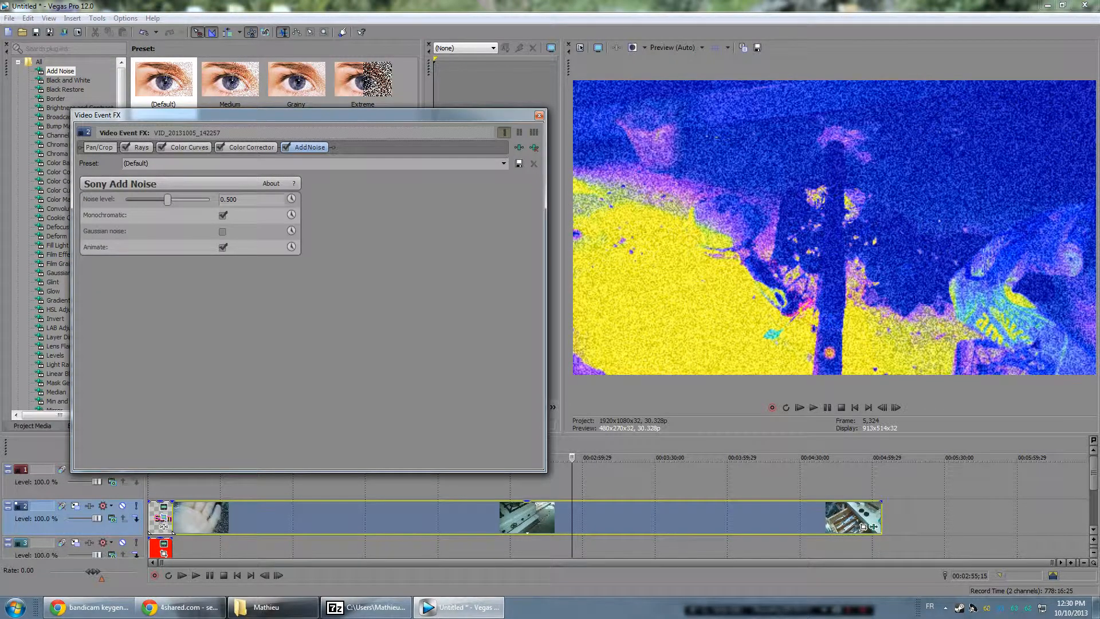
pyautogui.click(539, 115)
pyautogui.click(196, 575)
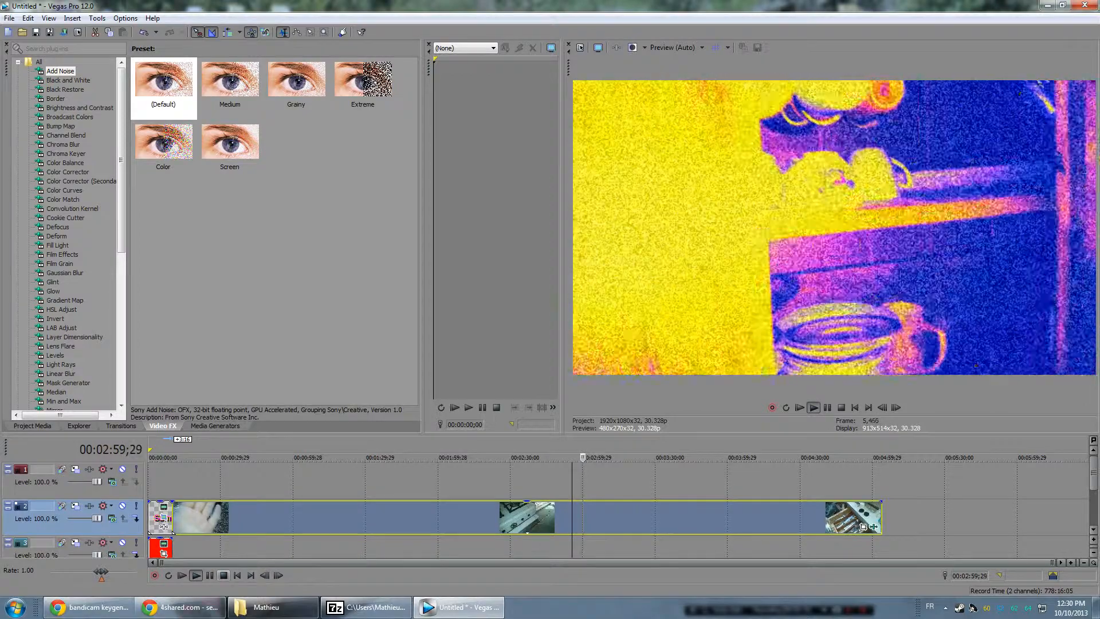
pyautogui.click(210, 575)
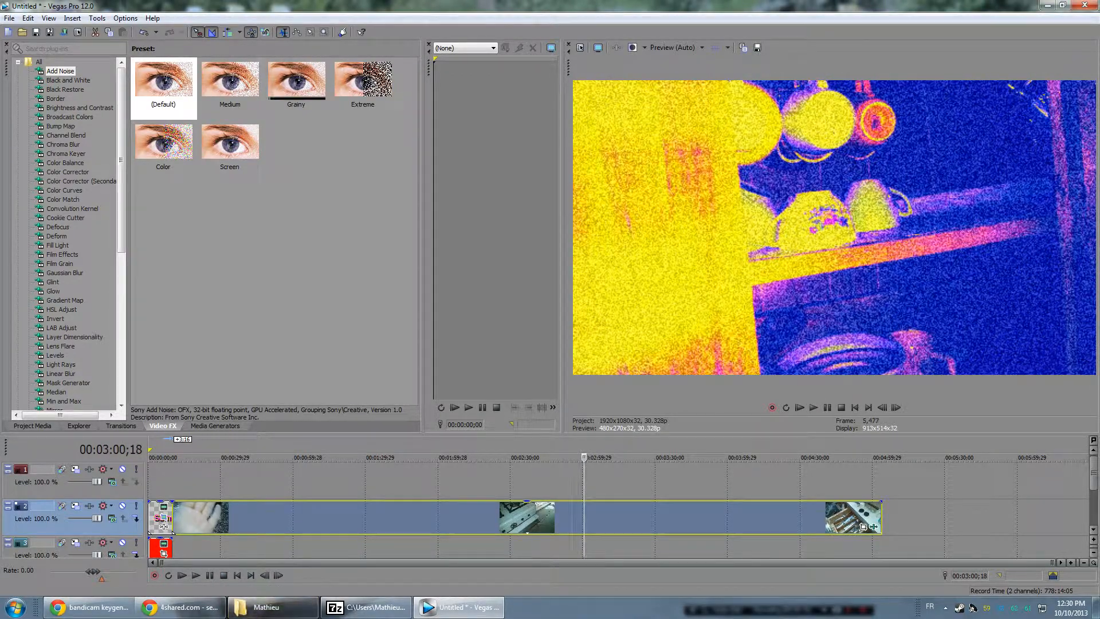
# Step: Add a second Add Noise effect with the Extreme preset to the clip, close its settings and preview it
pyautogui.click(363, 80)
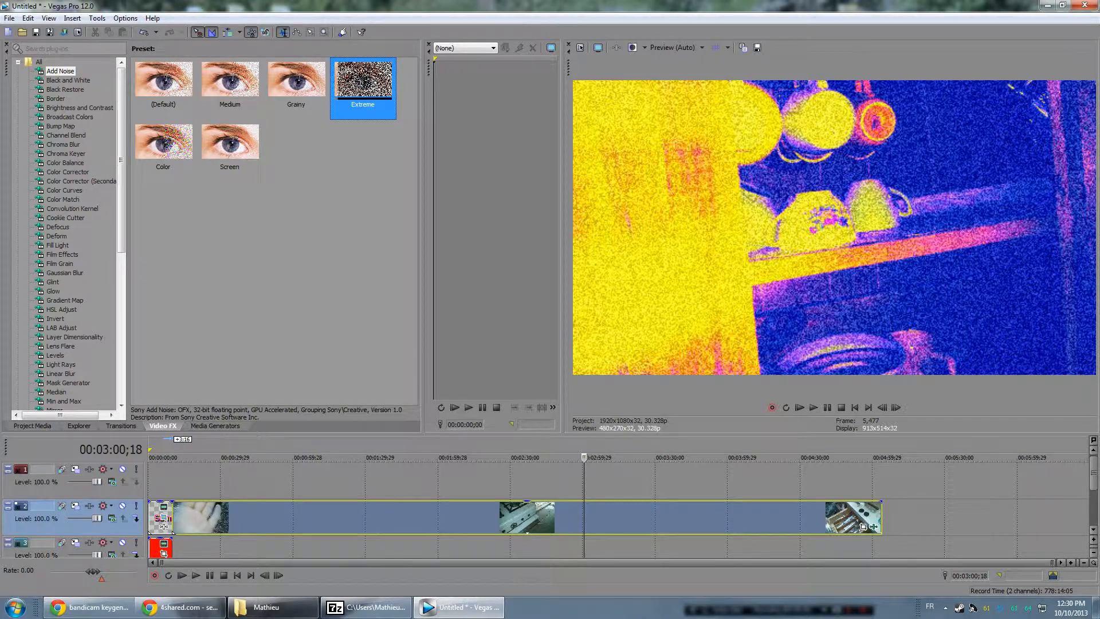
pyautogui.doubleClick(363, 80)
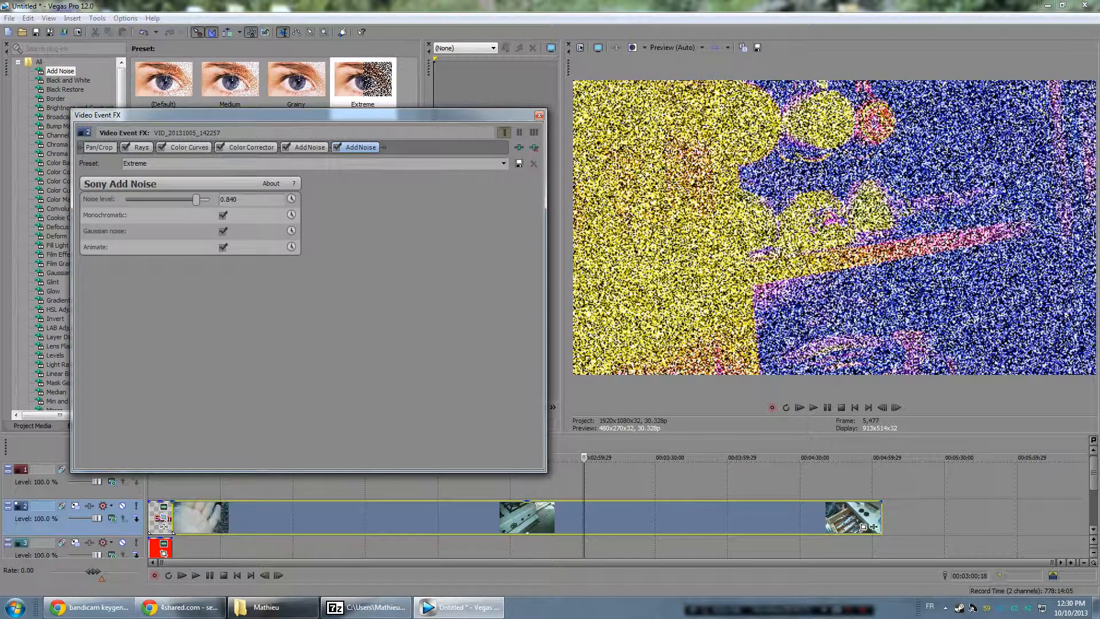
pyautogui.click(539, 115)
pyautogui.click(196, 576)
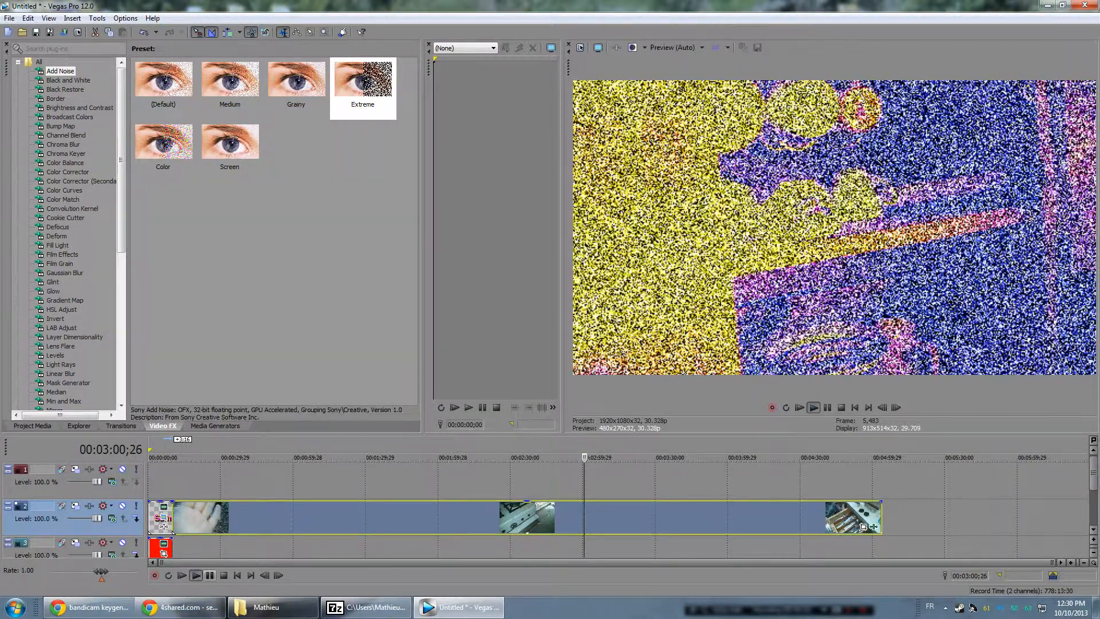
# Step: Disable both Add Noise effects on the clip, remove them from its effect chain and close the settings
pyautogui.click(874, 526)
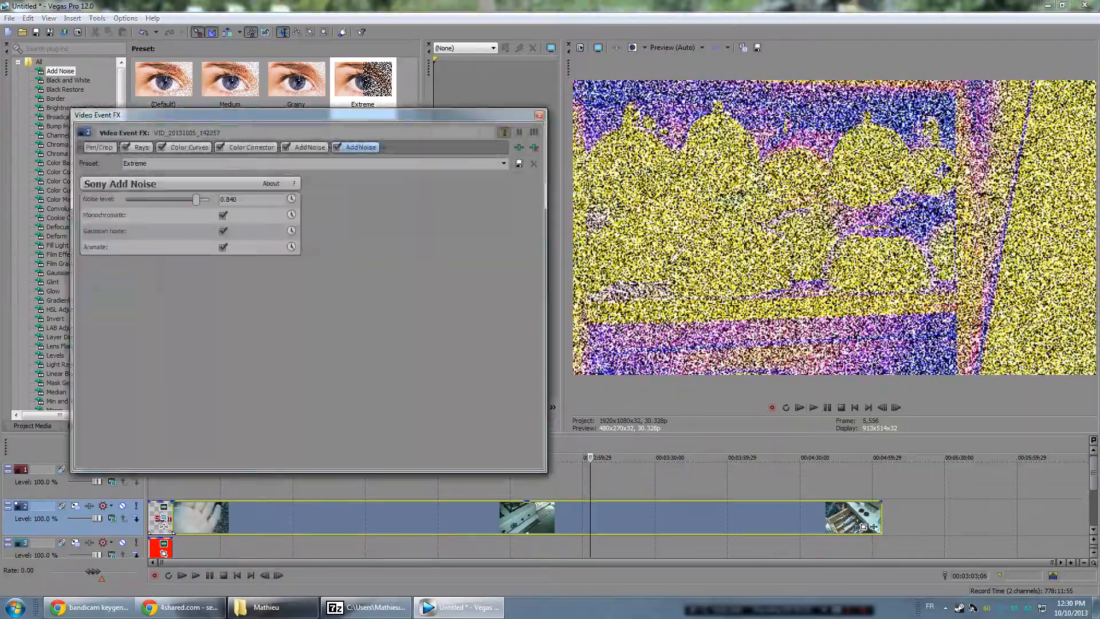
pyautogui.click(337, 147)
pyautogui.click(285, 147)
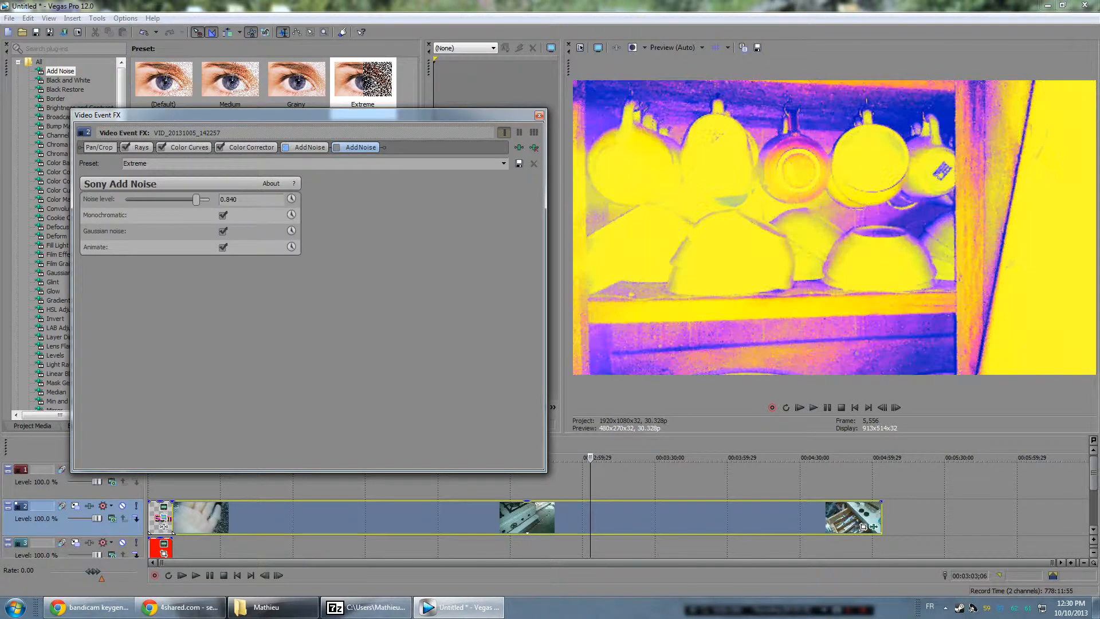
pyautogui.click(308, 148)
pyautogui.click(359, 147)
pyautogui.click(308, 148)
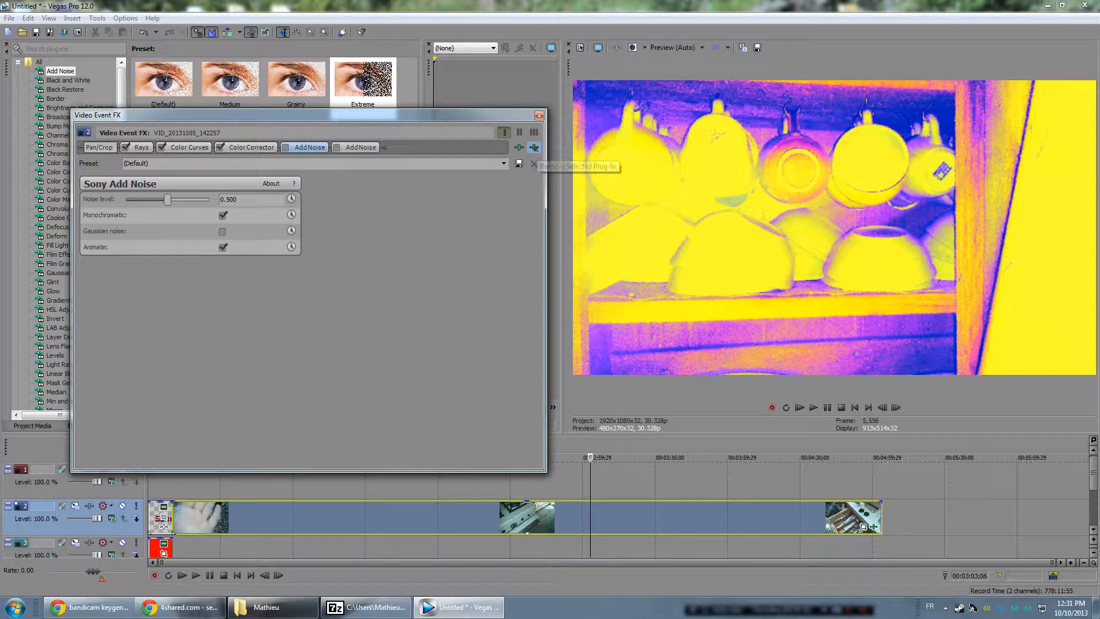
pyautogui.click(533, 148)
pyautogui.click(534, 148)
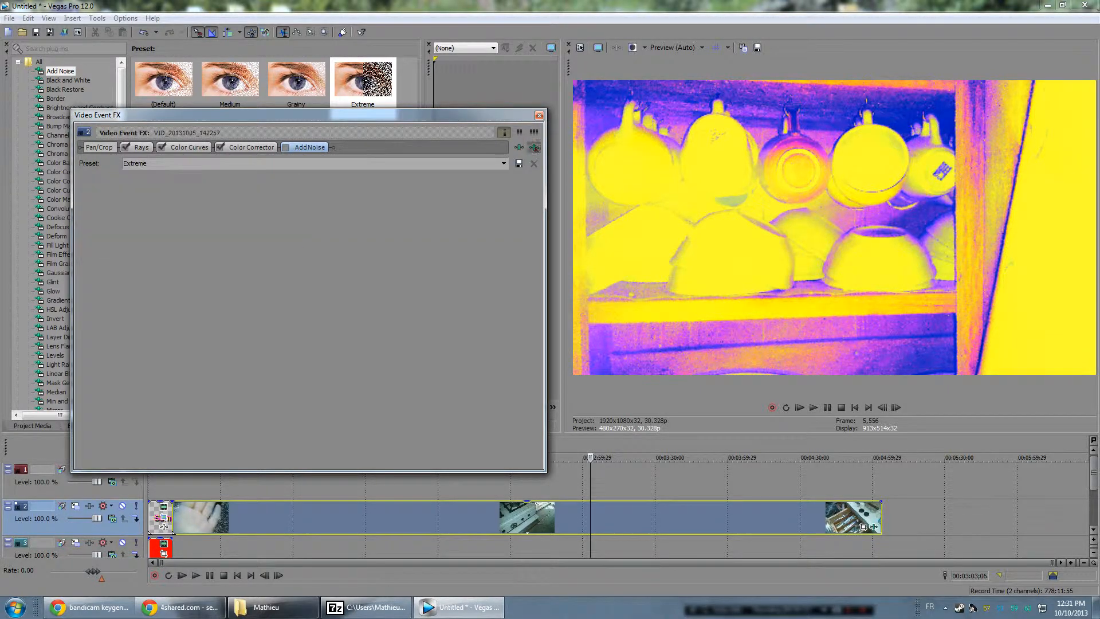
pyautogui.click(539, 115)
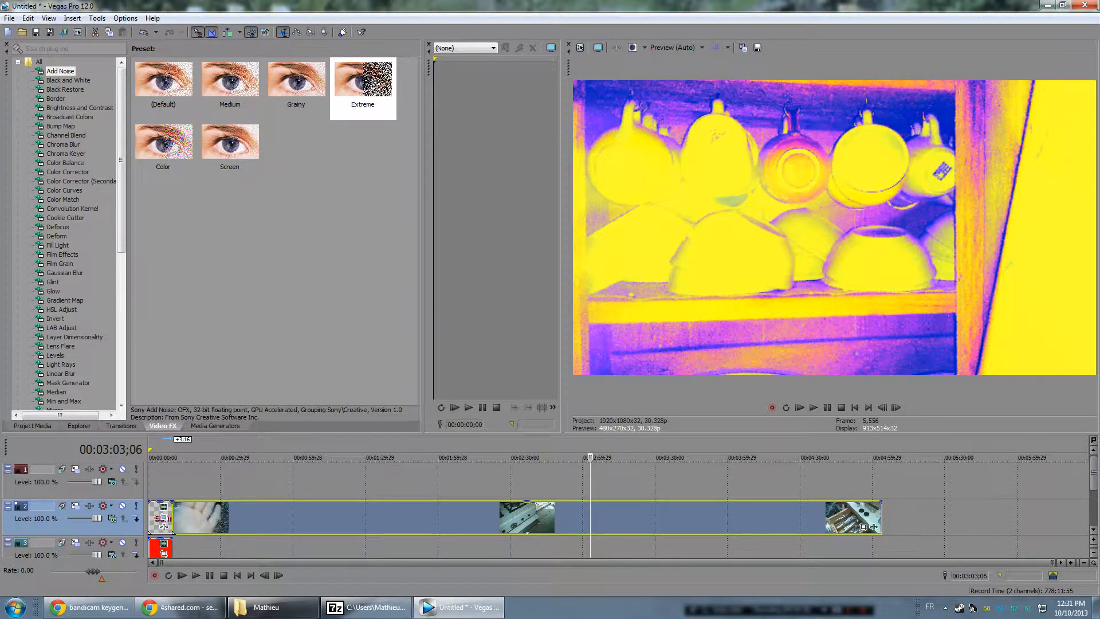
# Step: Scrub through the clip from near its beginning to about 00:04:40;29 to review the remaining effects
pyautogui.moveTo(590, 458); pyautogui.dragTo(554, 458)
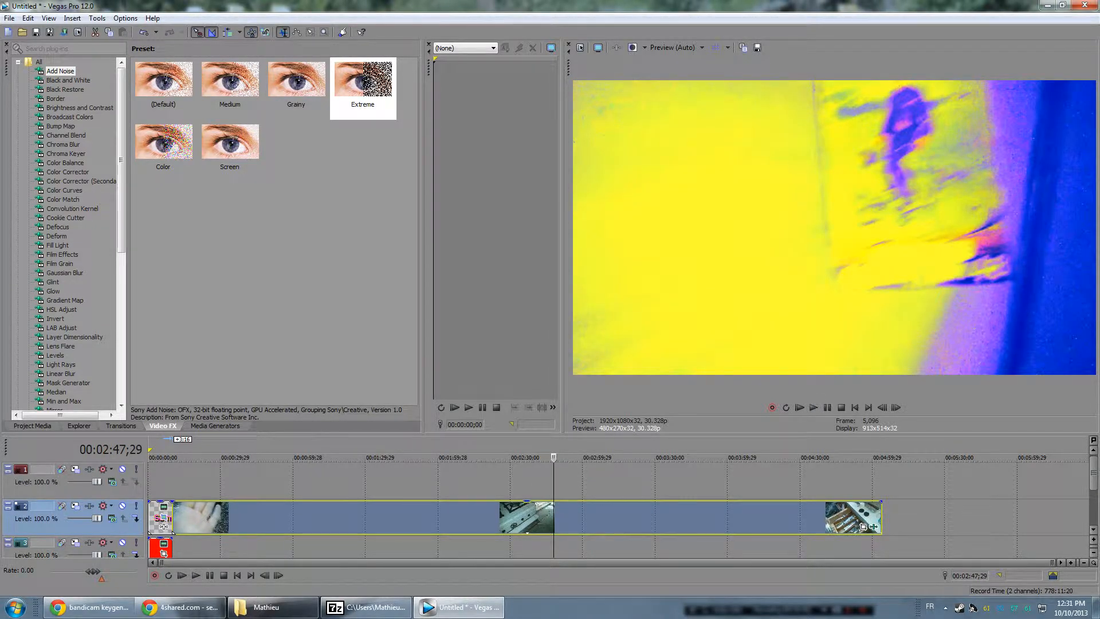
pyautogui.click(166, 458)
pyautogui.moveTo(167, 457); pyautogui.dragTo(827, 457)
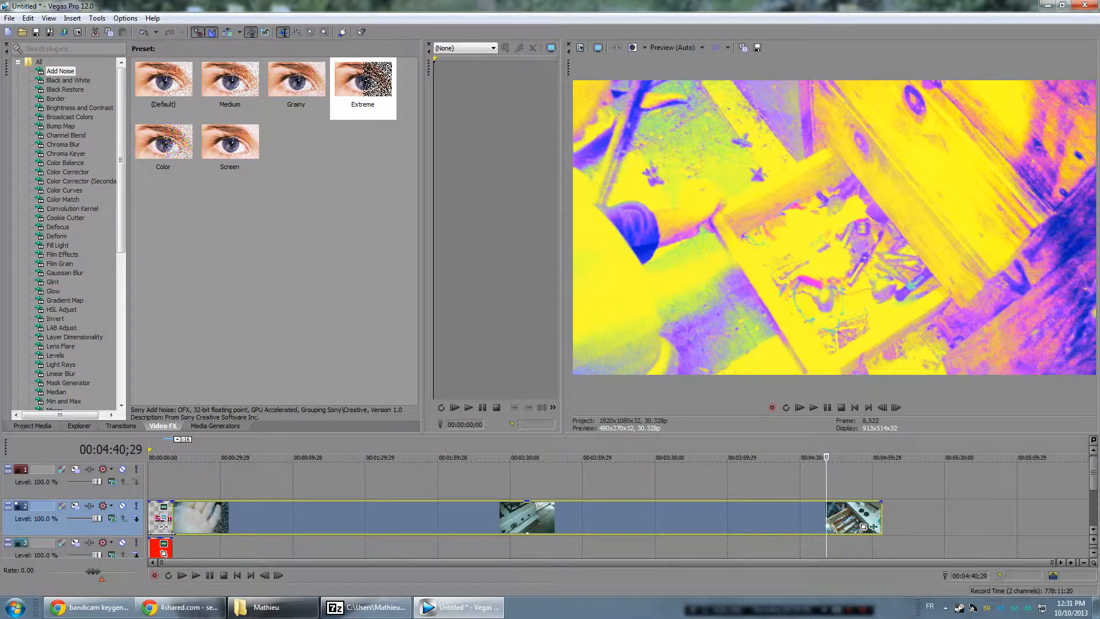
# Step: Place a Plain Scrolling on Black credit roll directly after the video clip and lengthen it by about 11 seconds
pyautogui.click(215, 426)
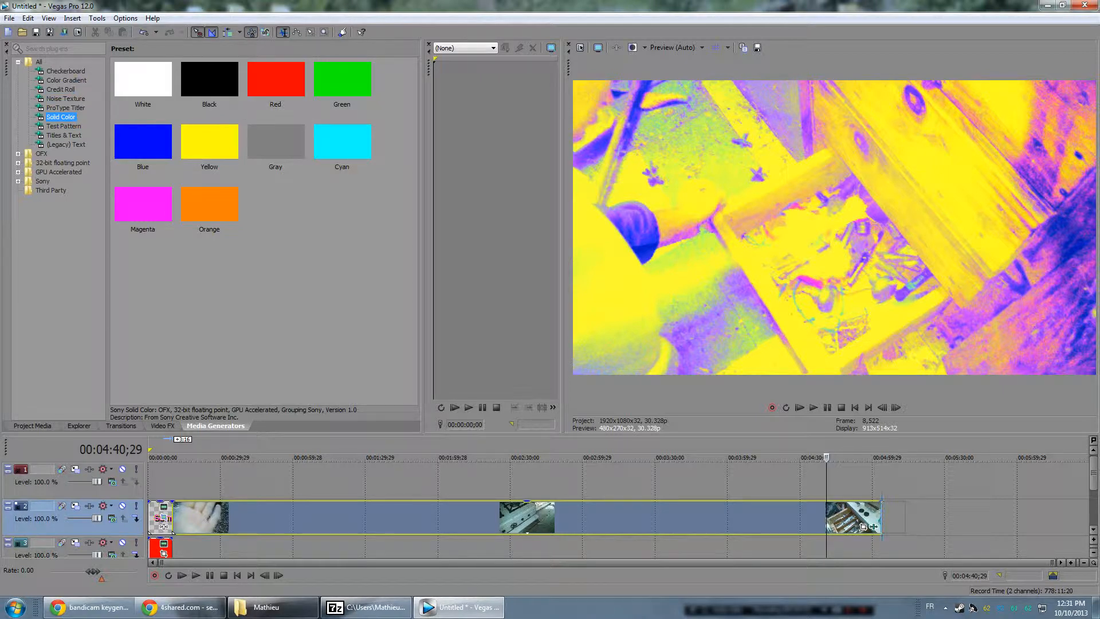
pyautogui.moveTo(881, 531); pyautogui.dragTo(882, 532)
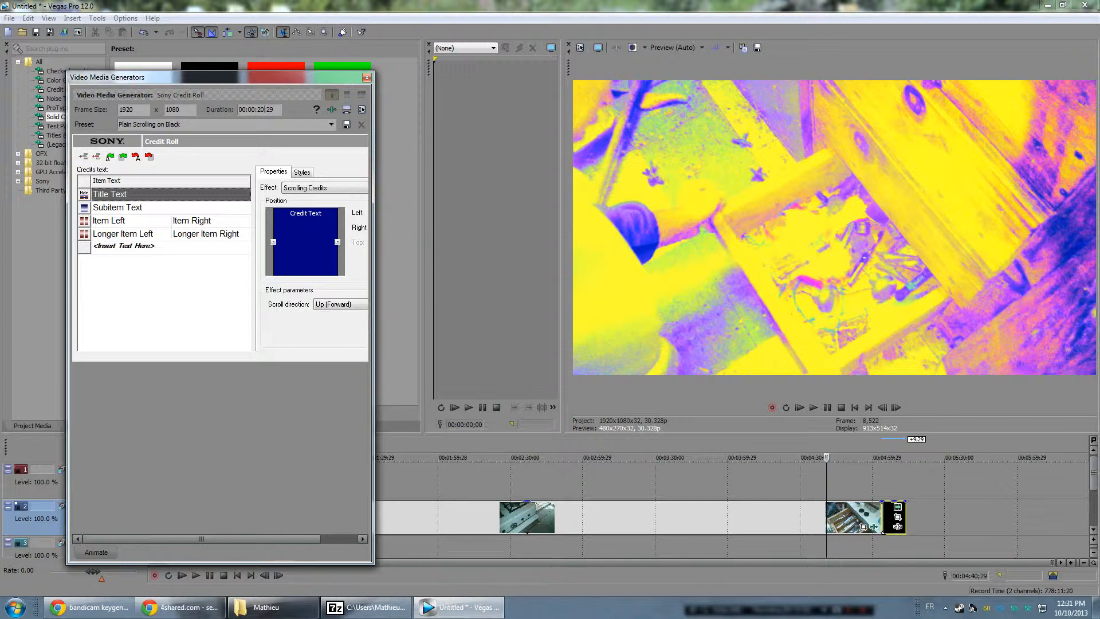
pyautogui.click(366, 78)
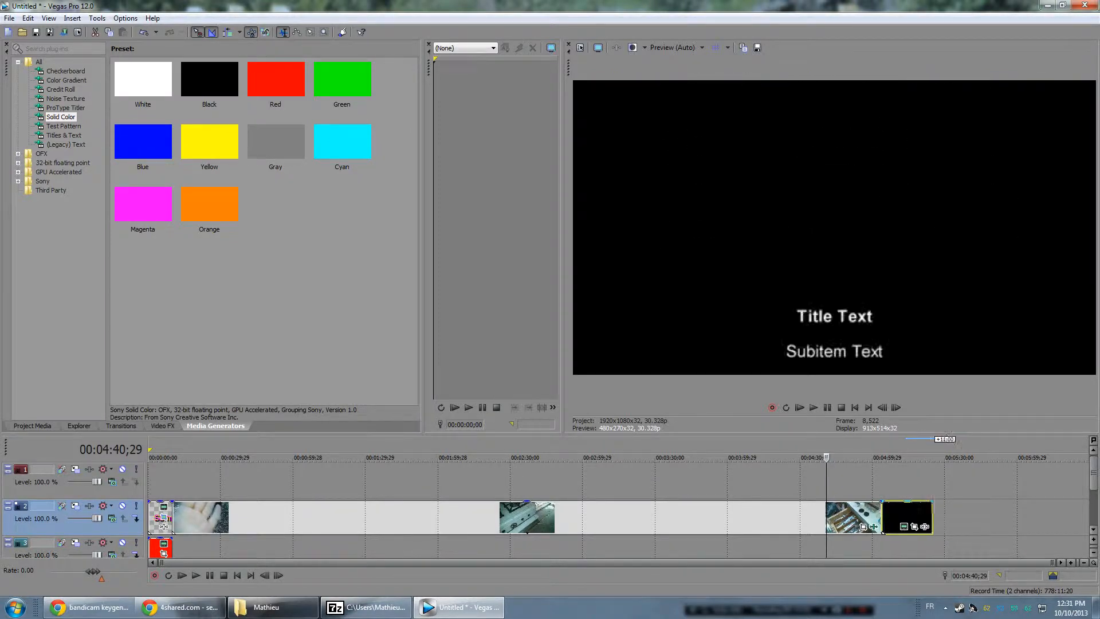
# Step: Extend the credit roll's end past 00:05:59;29 and play it forward and backward to check its scrolling
pyautogui.moveTo(933, 517); pyautogui.dragTo(1024, 517)
pyautogui.moveTo(1005, 517); pyautogui.dragTo(1071, 517)
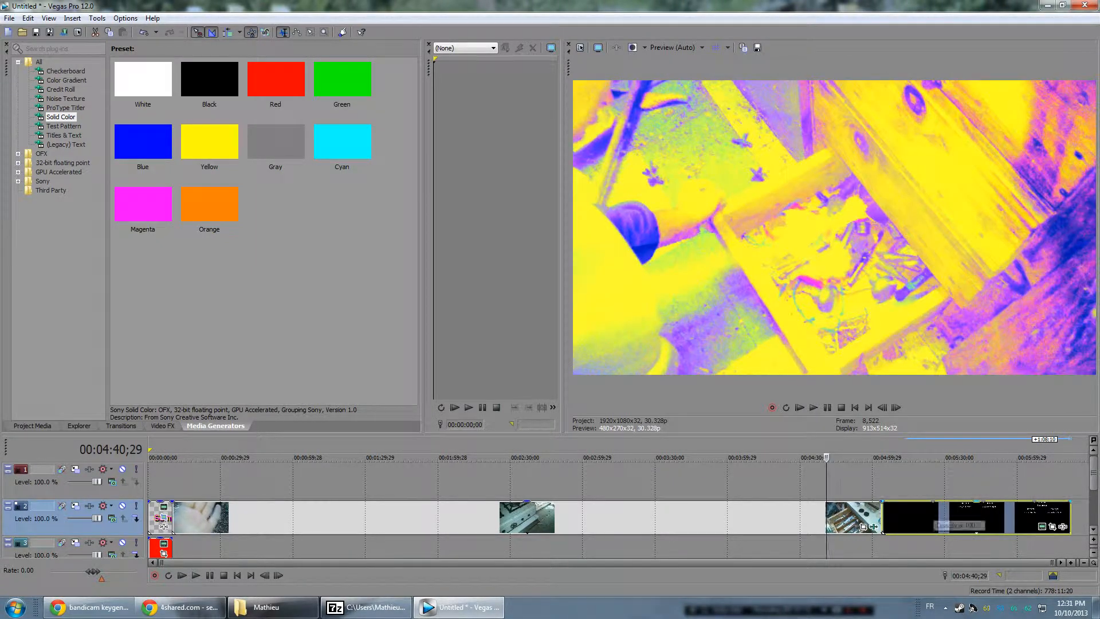
pyautogui.press('space')
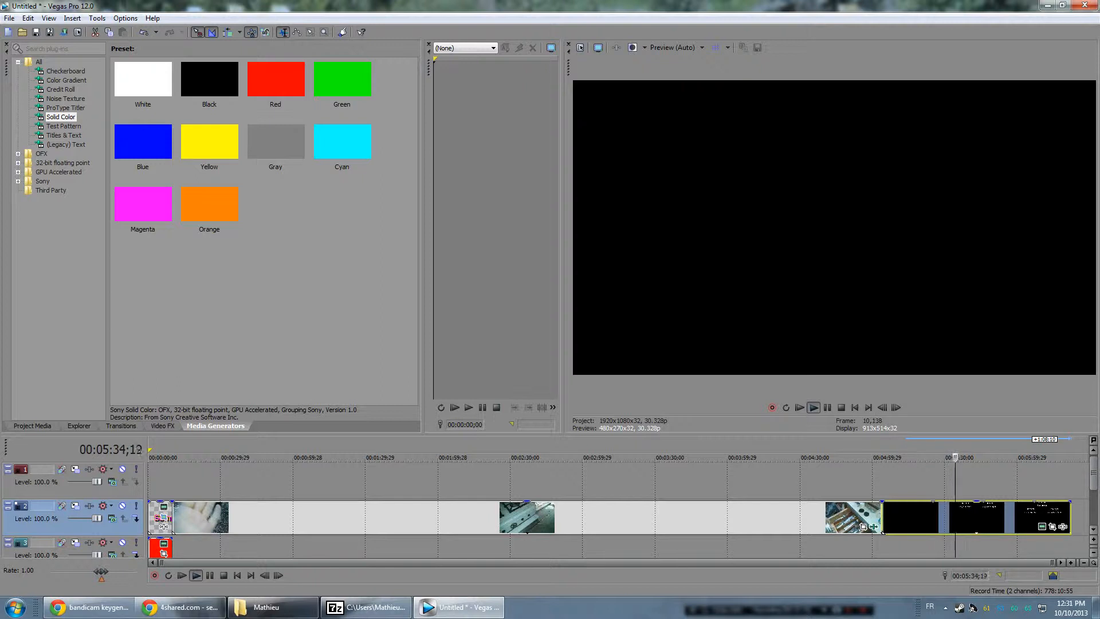
pyautogui.press('Return')
pyautogui.press('j')
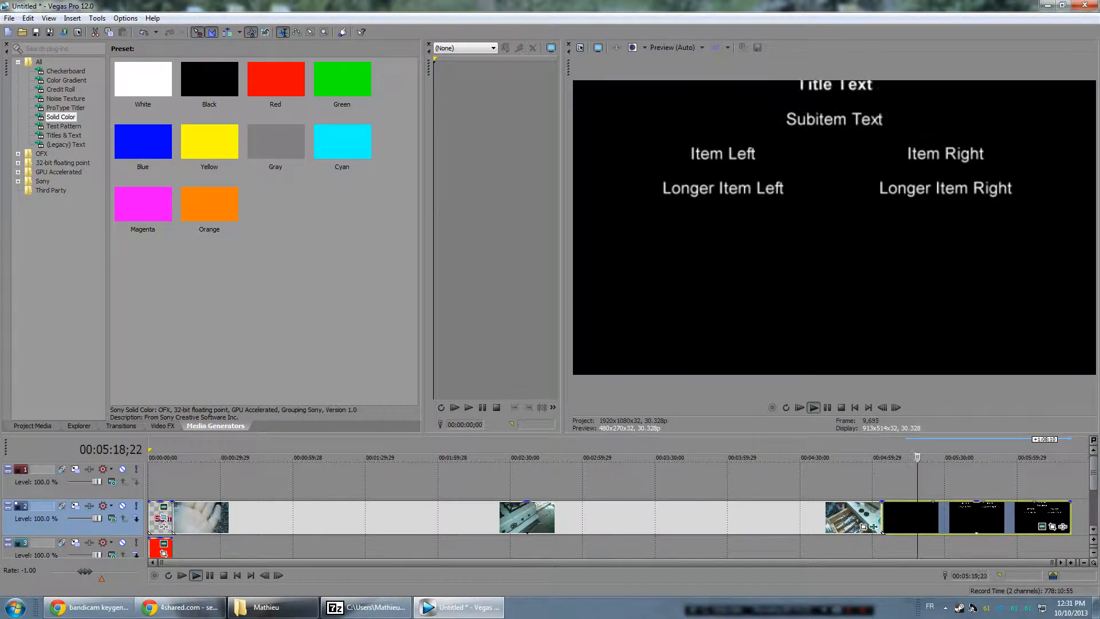
pyautogui.press('space')
pyautogui.press('space')
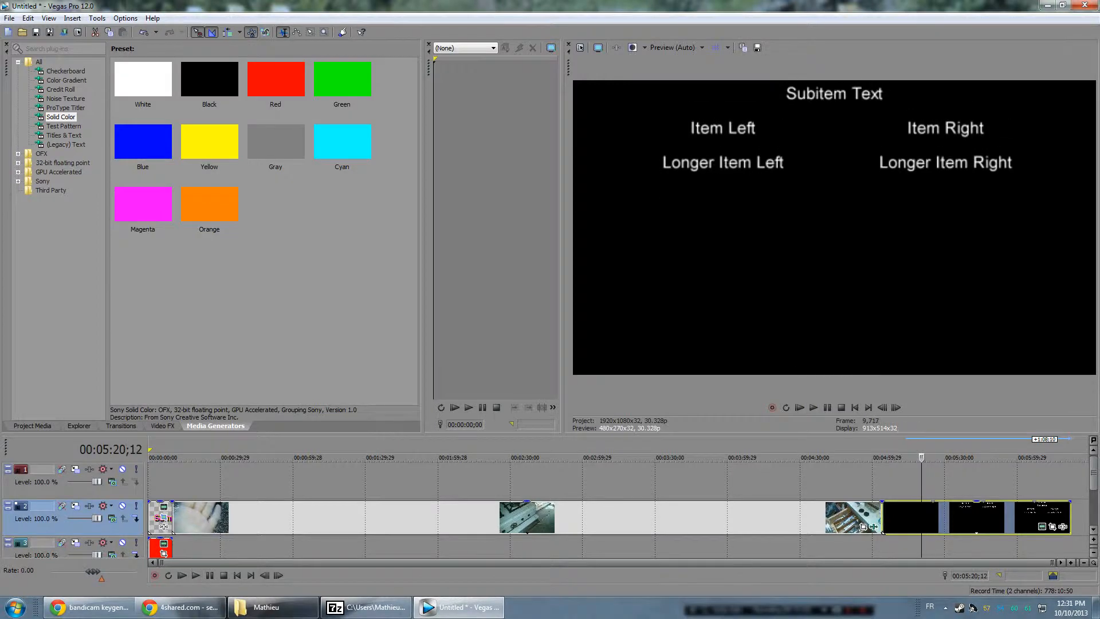
# Step: Undo the extensions that carried the credit roll past 00:05:59;29
pyautogui.hotkey('ctrl', 'z')
pyautogui.hotkey('ctrl', 'z')
pyautogui.hotkey('ctrl', 'z')
pyautogui.hotkey('ctrl', 'z')
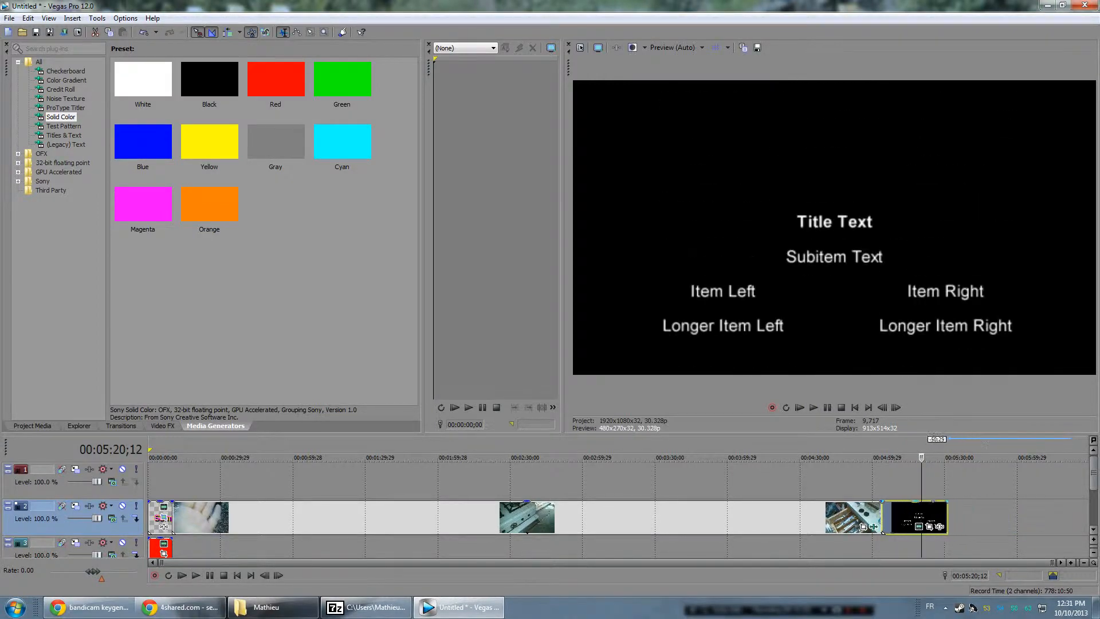
# Step: Play the shortened credit roll backward and forward to review how its text scrolls
pyautogui.press('j')
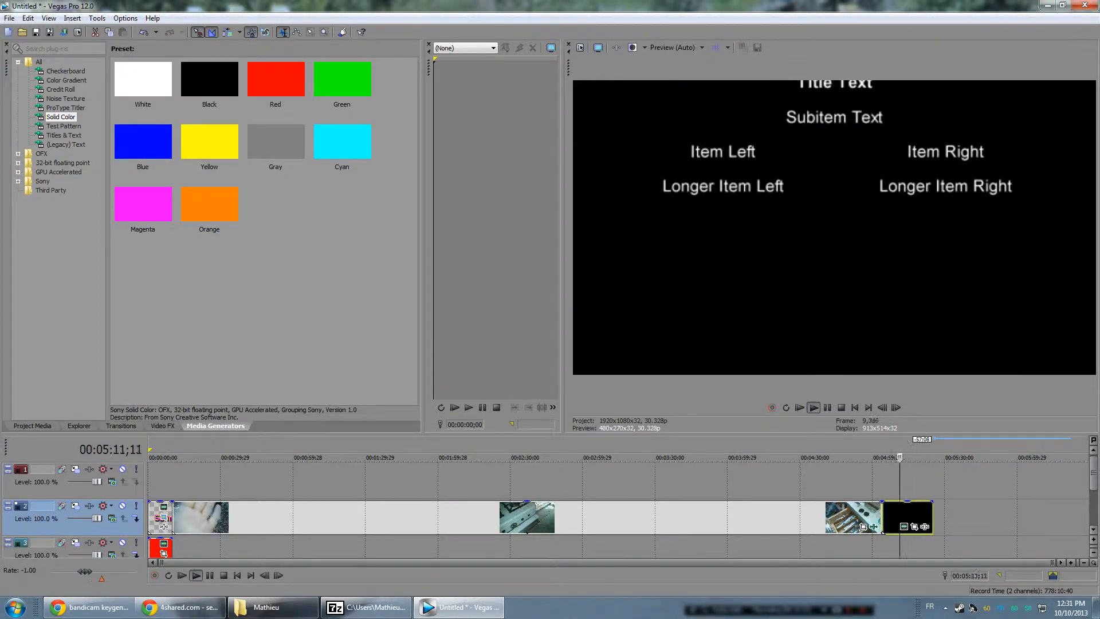
pyautogui.press('l')
pyautogui.press('j')
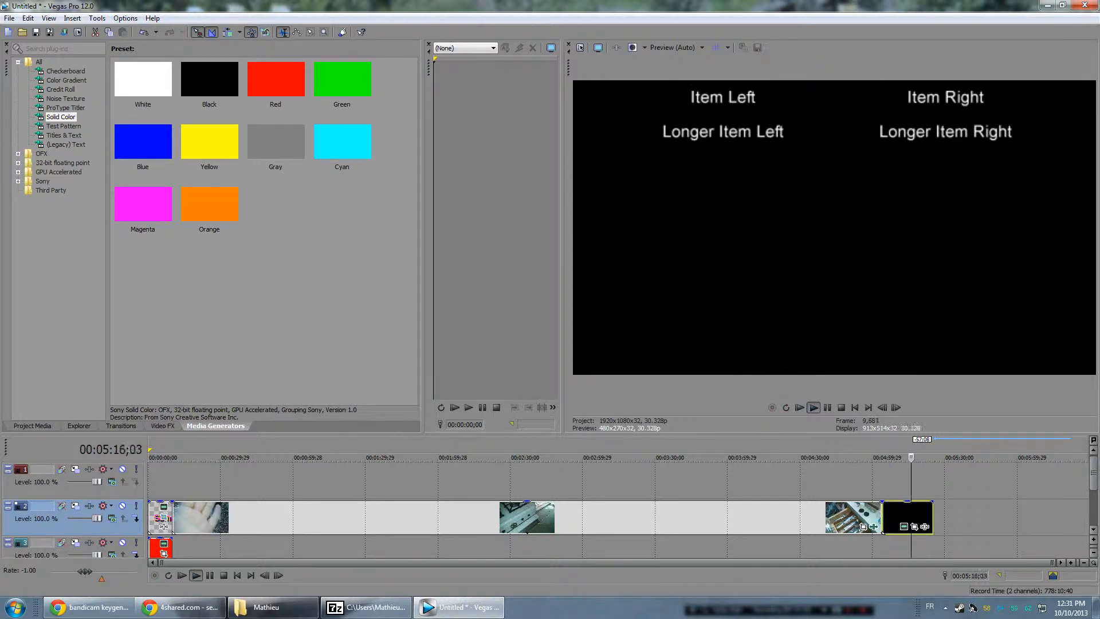
pyautogui.press('l')
# Step: Change the credit roll's title line to "yo troll" in its generated media settings and close them
pyautogui.click(905, 526)
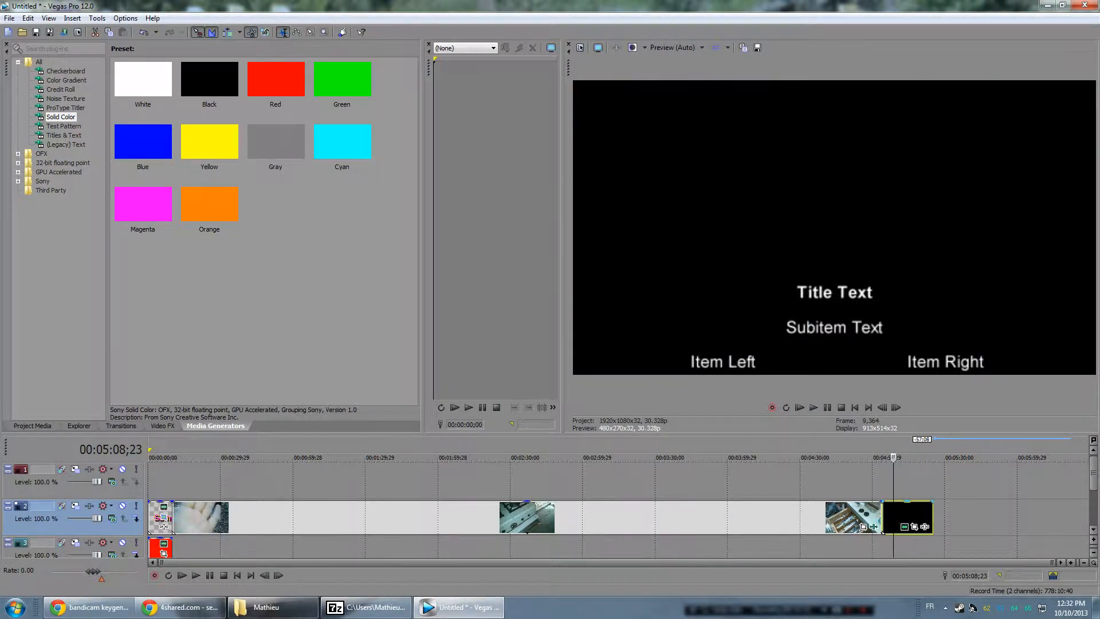
pyautogui.press('Down')
pyautogui.press('Down')
pyautogui.press('Up')
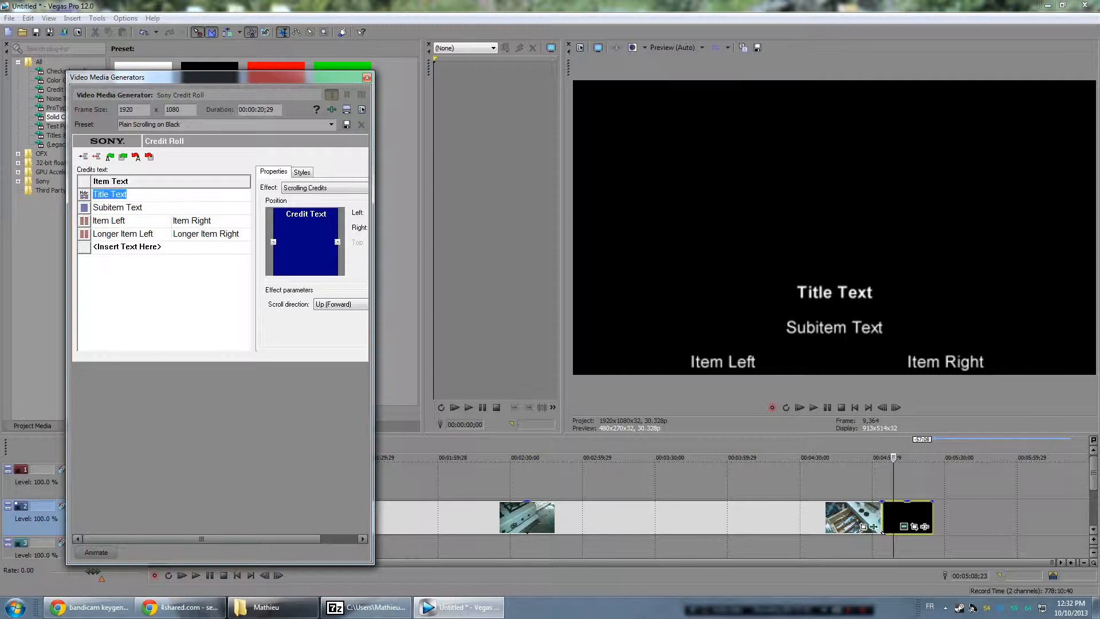
pyautogui.write('yo troll')
pyautogui.press('Down')
pyautogui.press('Return')
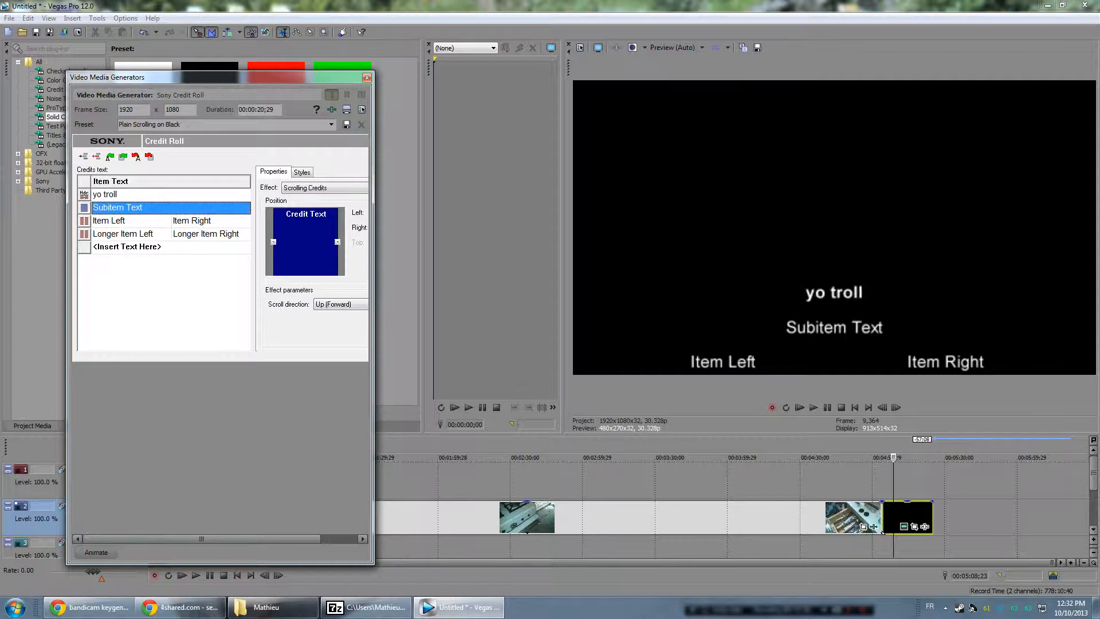
pyautogui.click(367, 77)
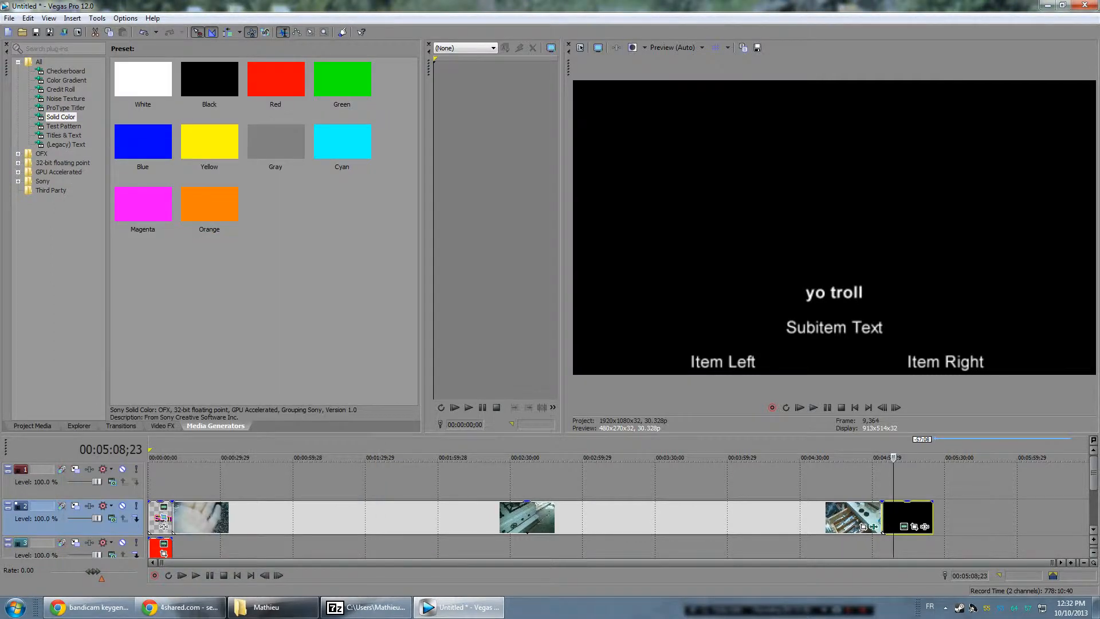
# Step: Open the credit roll's Pan/Crop settings to view its framing, and close them without changes
pyautogui.click(914, 526)
pyautogui.moveTo(373, 292)
pyautogui.mouseDown()
pyautogui.moveTo(376, 275)
pyautogui.moveTo(371, 322)
pyautogui.moveTo(371, 294)
pyautogui.mouseUp()
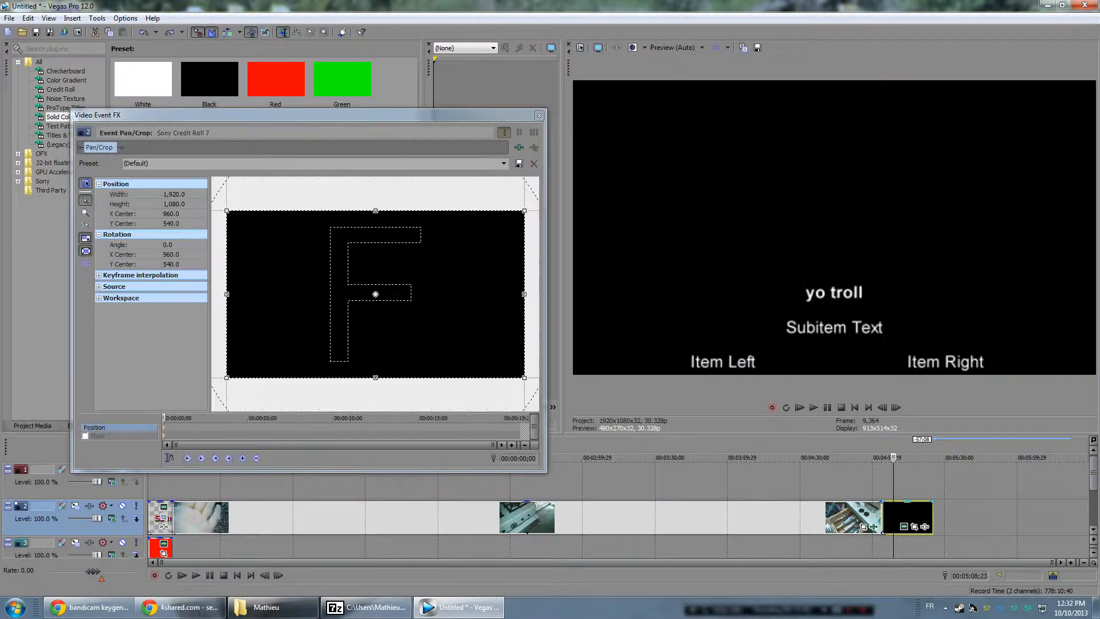
pyautogui.click(539, 115)
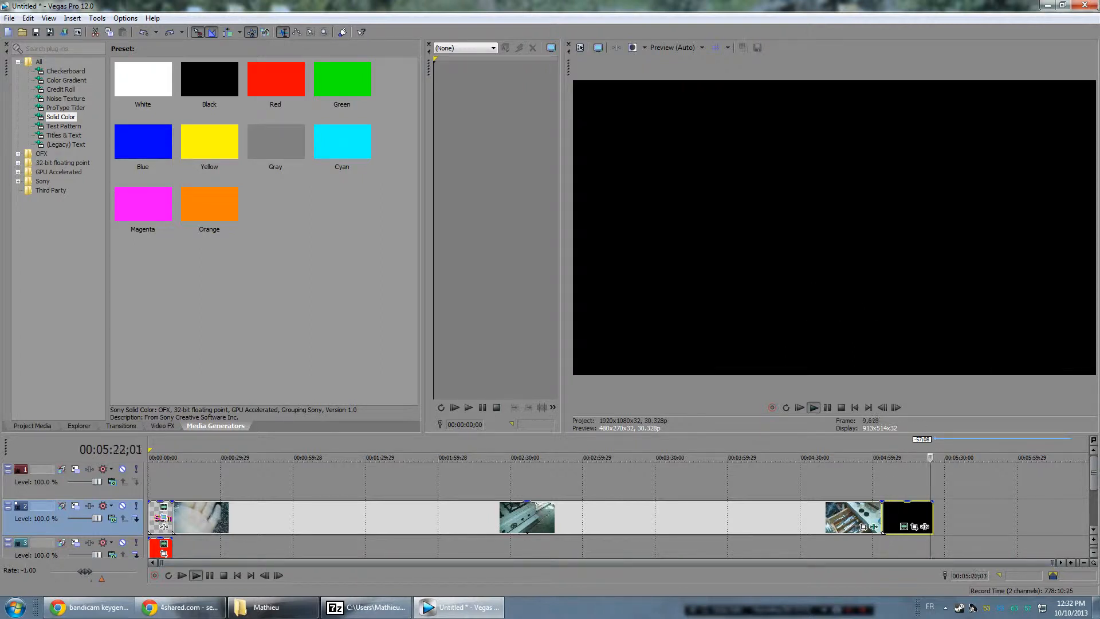
# Step: Return to the project start and save the project as Untitled.veg on the Desktop, replacing the existing file
pyautogui.press('Home')
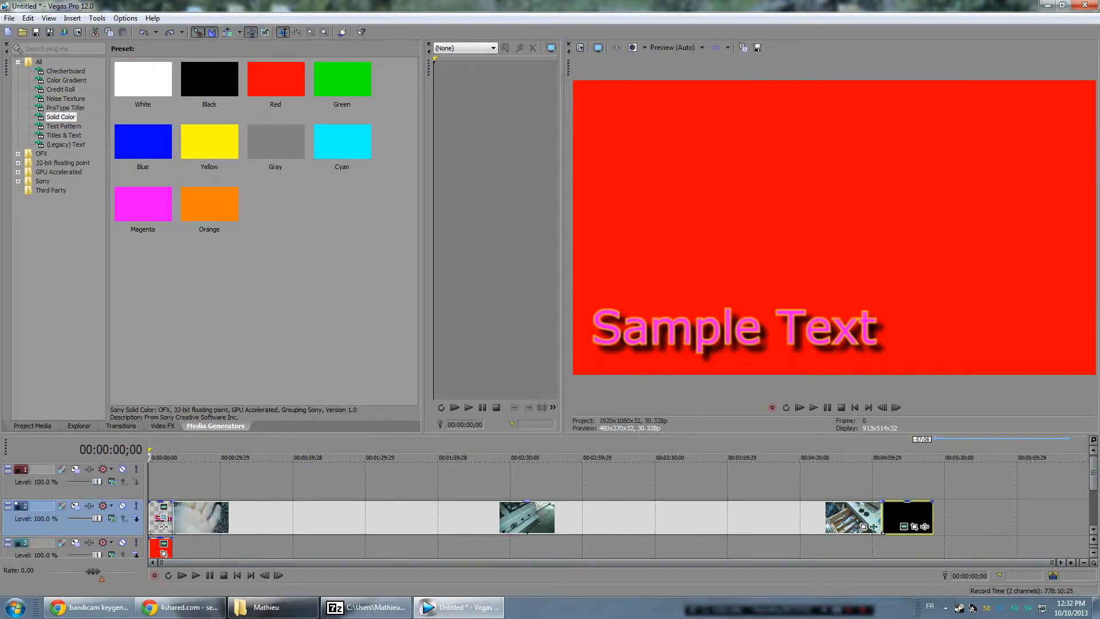
pyautogui.hotkey('alt', 'f')
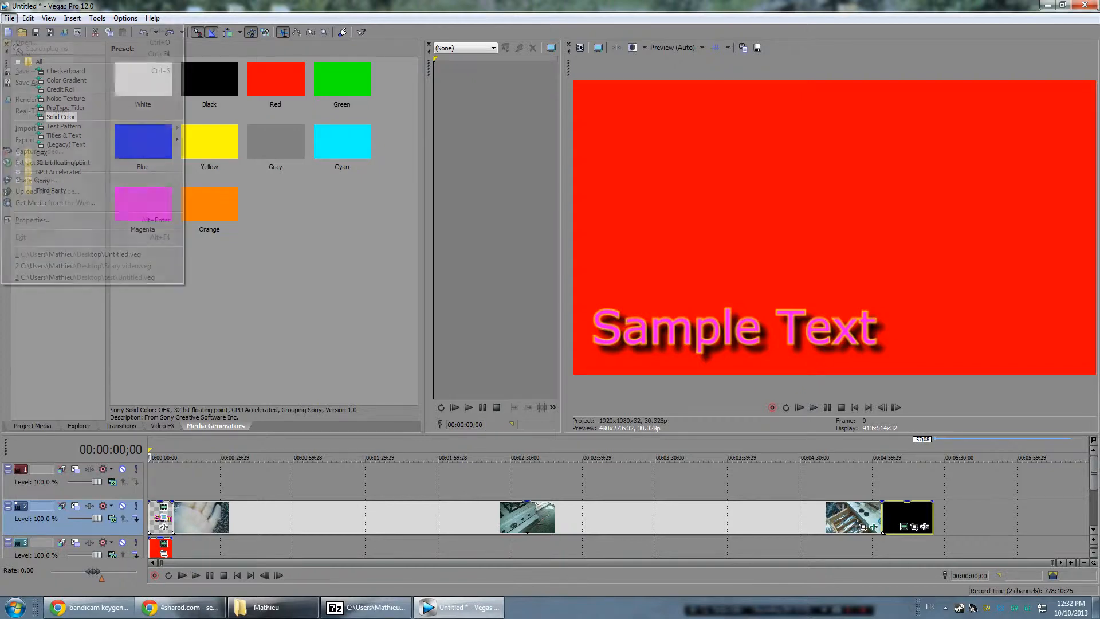
pyautogui.press('Down')
pyautogui.press('Down')
pyautogui.press('Down')
pyautogui.press('Down')
pyautogui.press('Return')
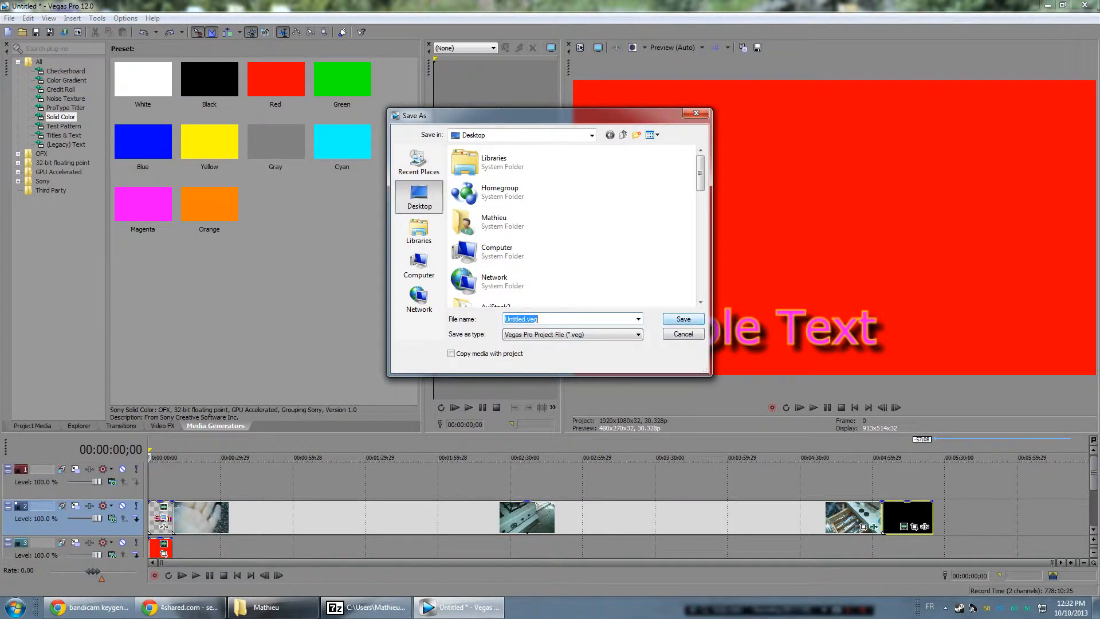
pyautogui.press('Return')
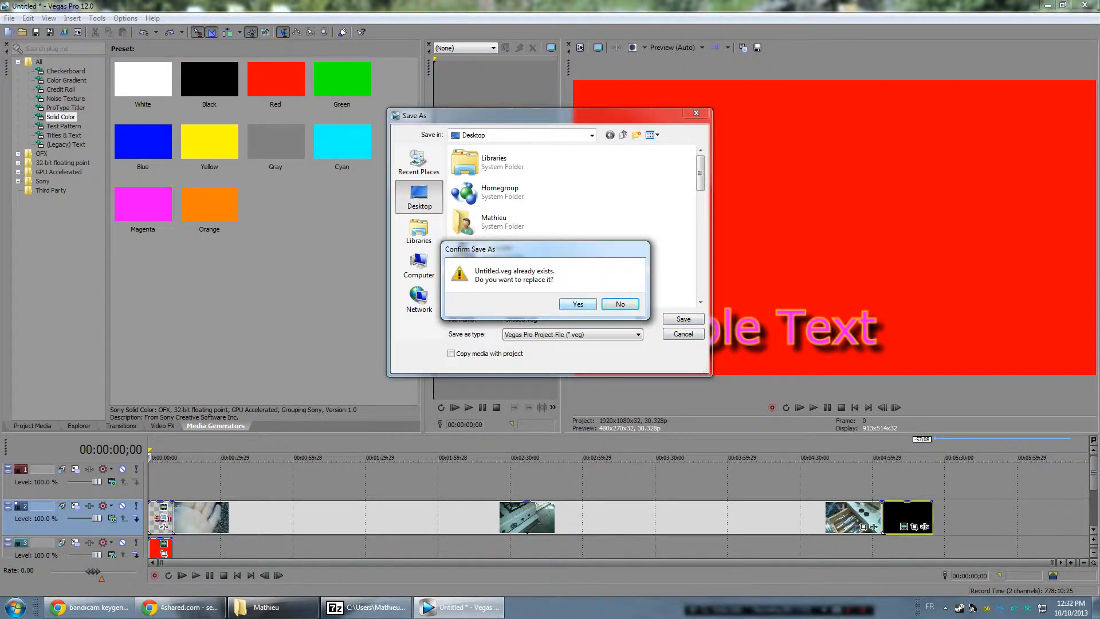
pyautogui.press('Return')
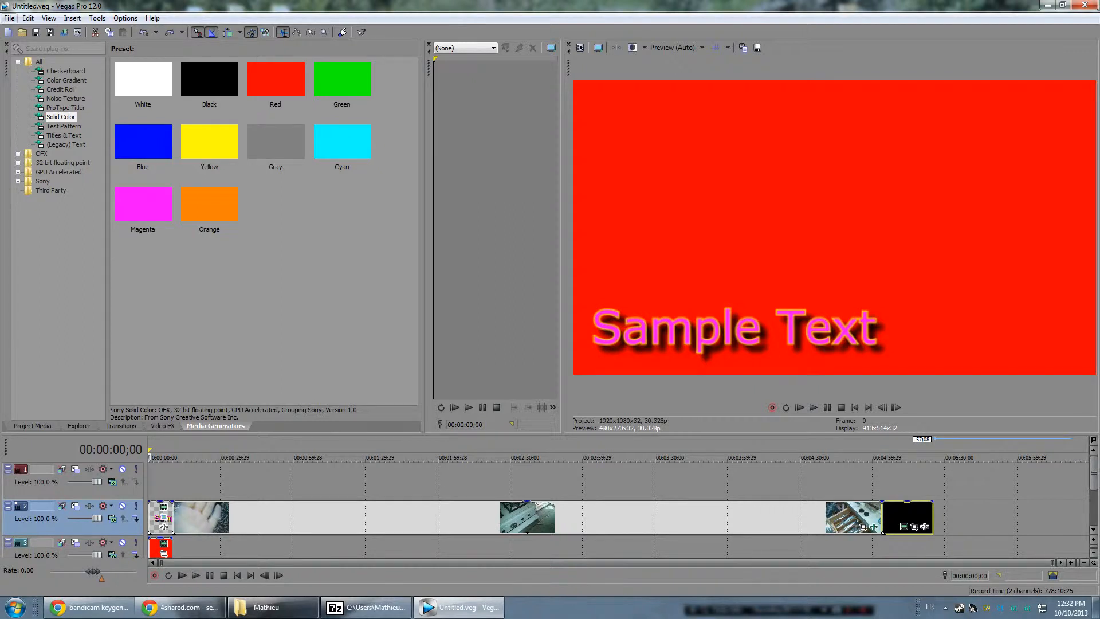
# Step: Review the video and audio settings of the Sony AVC/MVC Internet 1920x1080-30p template and render the project to Untitled.mp4 on the Desktop with it
pyautogui.hotkey('alt', 'f')
pyautogui.press('r')
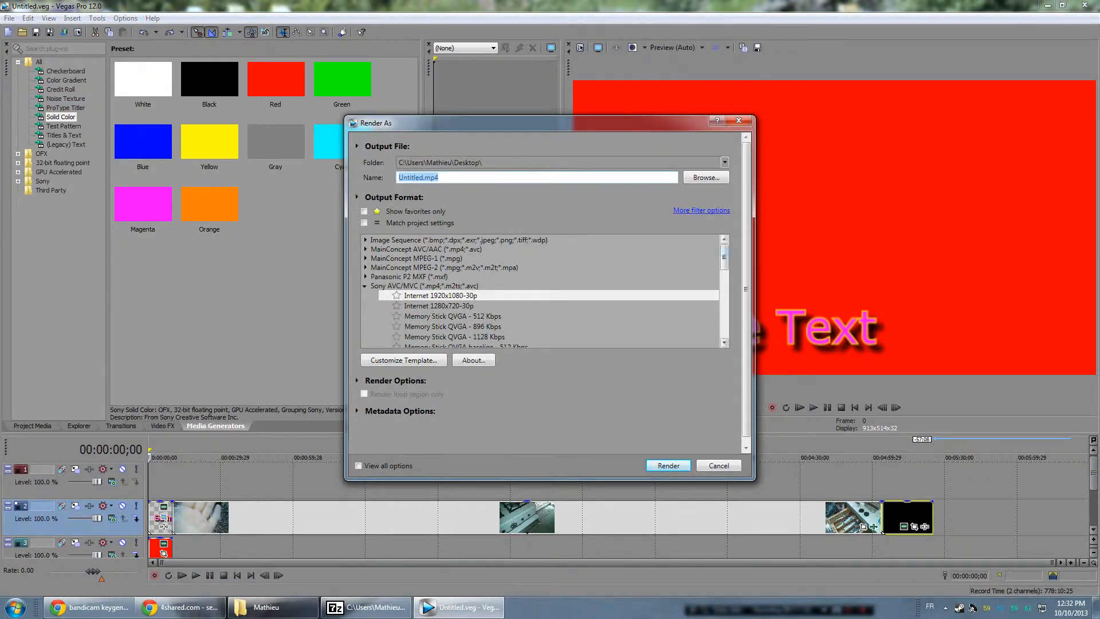
pyautogui.moveTo(725, 257)
pyautogui.mouseDown()
pyautogui.moveTo(725, 275)
pyautogui.moveTo(725, 259)
pyautogui.mouseUp()
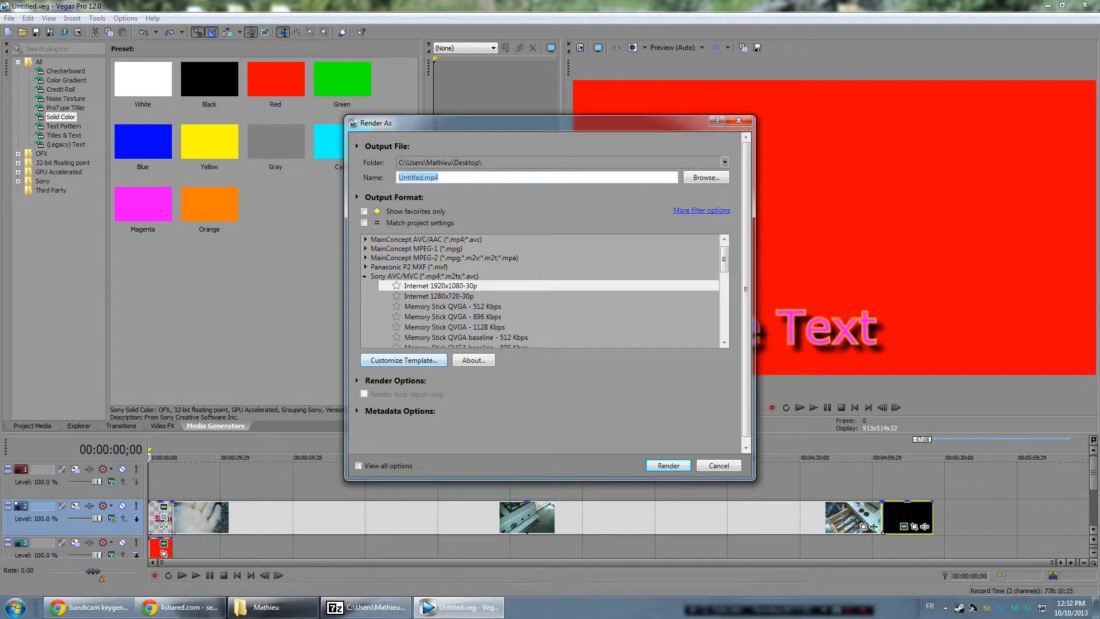
pyautogui.click(403, 360)
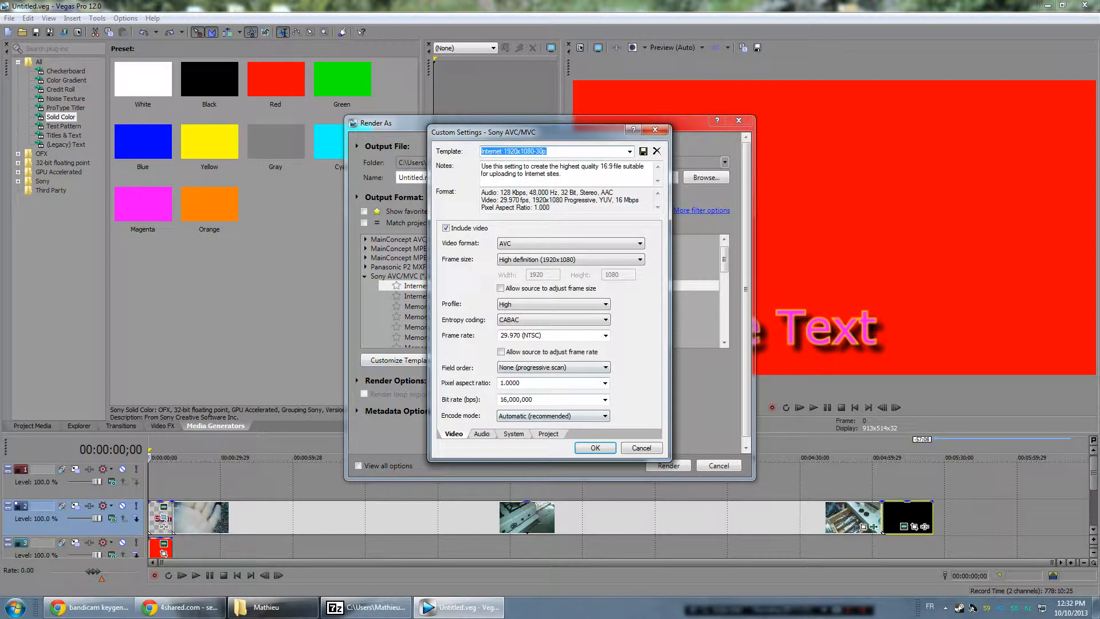
pyautogui.click(482, 434)
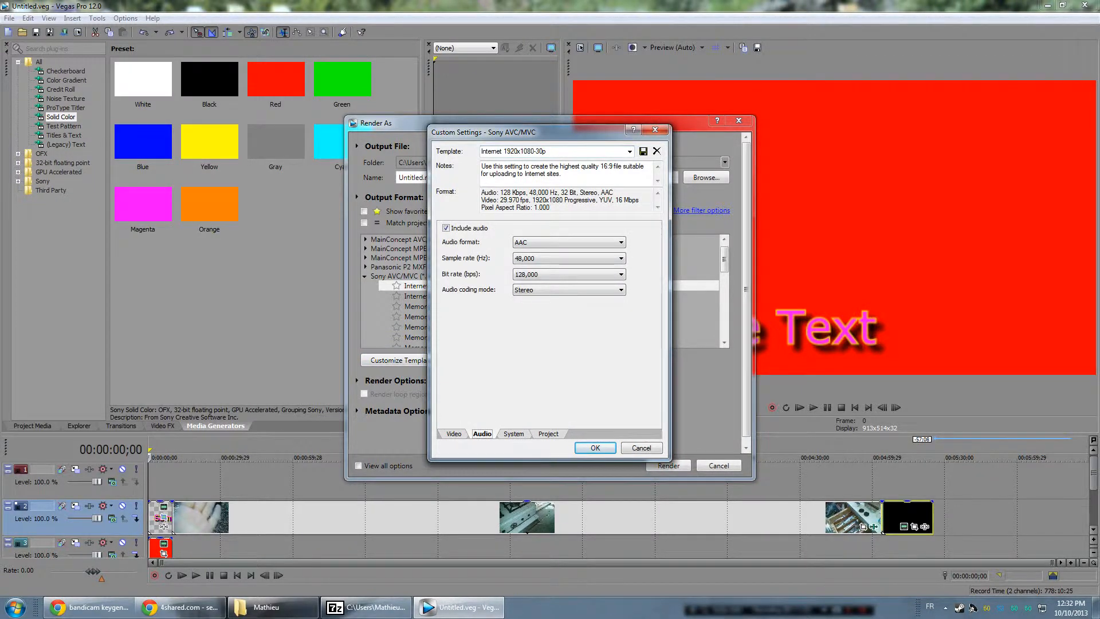
pyautogui.click(595, 448)
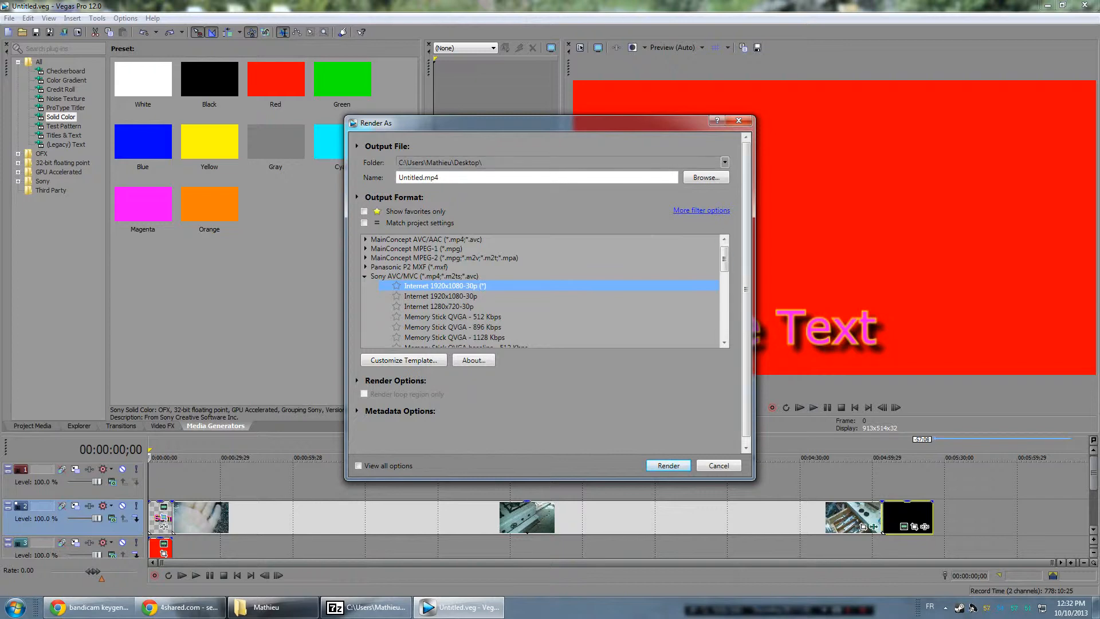
pyautogui.press('Return')
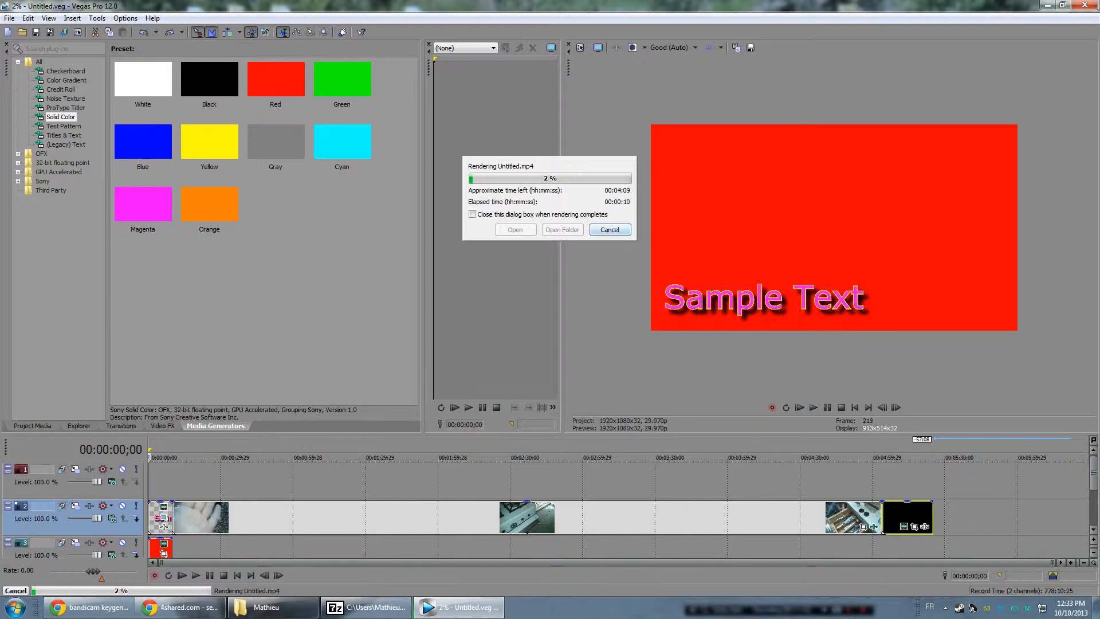
# Step: Cancel the running render of Untitled.mp4 and close Vegas Pro
pyautogui.press('Escape')
pyautogui.hotkey('alt', 'F4')
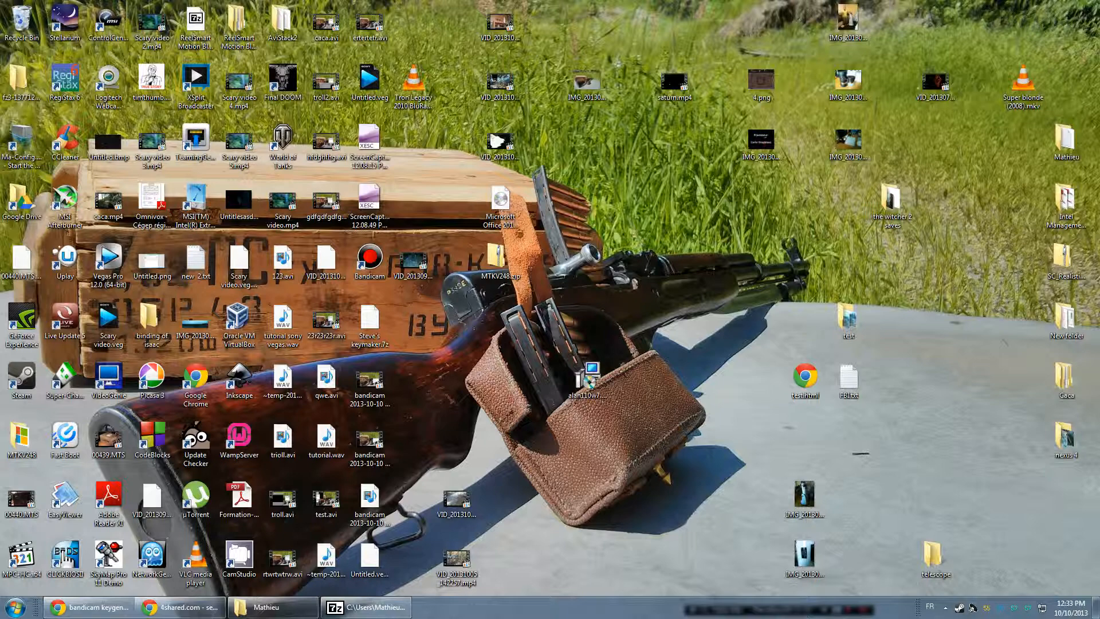
# Step: Exit Bandicam from its hidden notification area entry
pyautogui.click(946, 607)
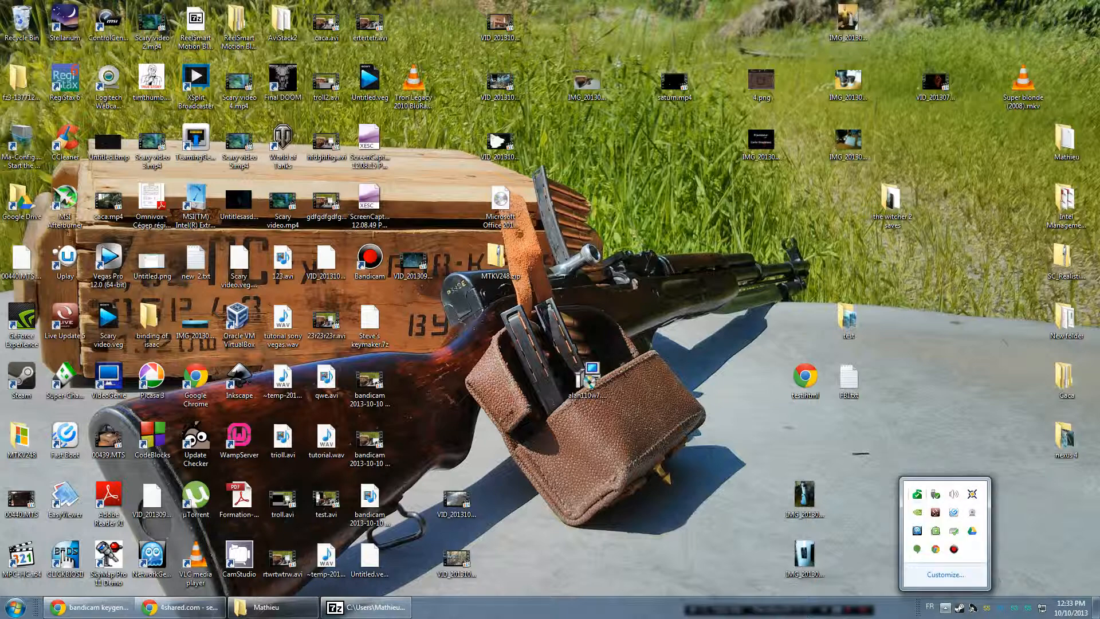
pyautogui.rightClick(954, 549)
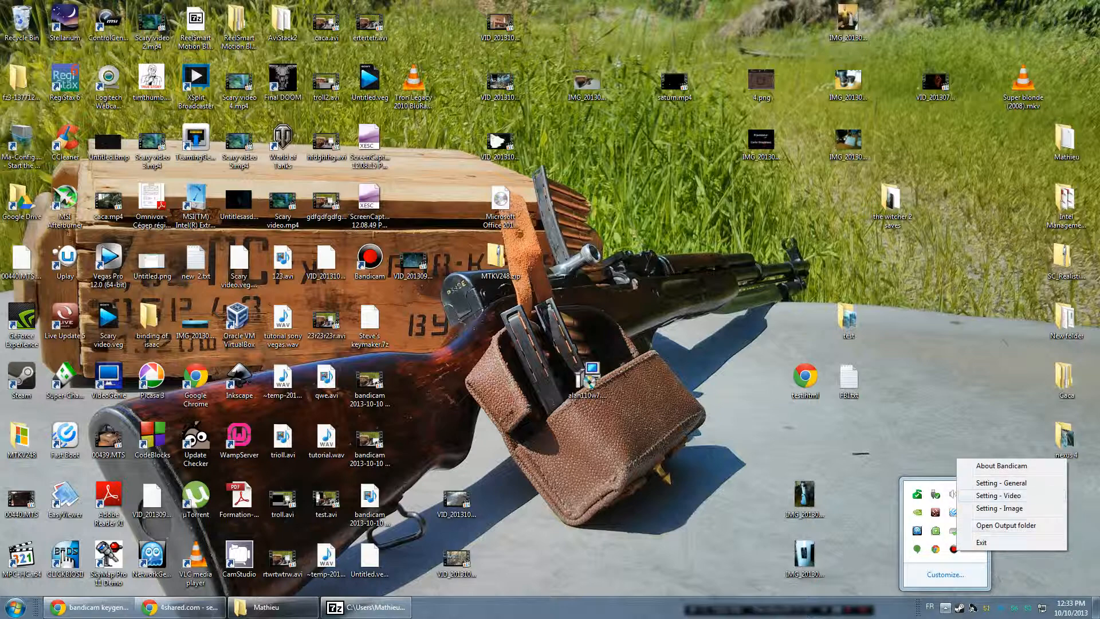
pyautogui.click(982, 543)
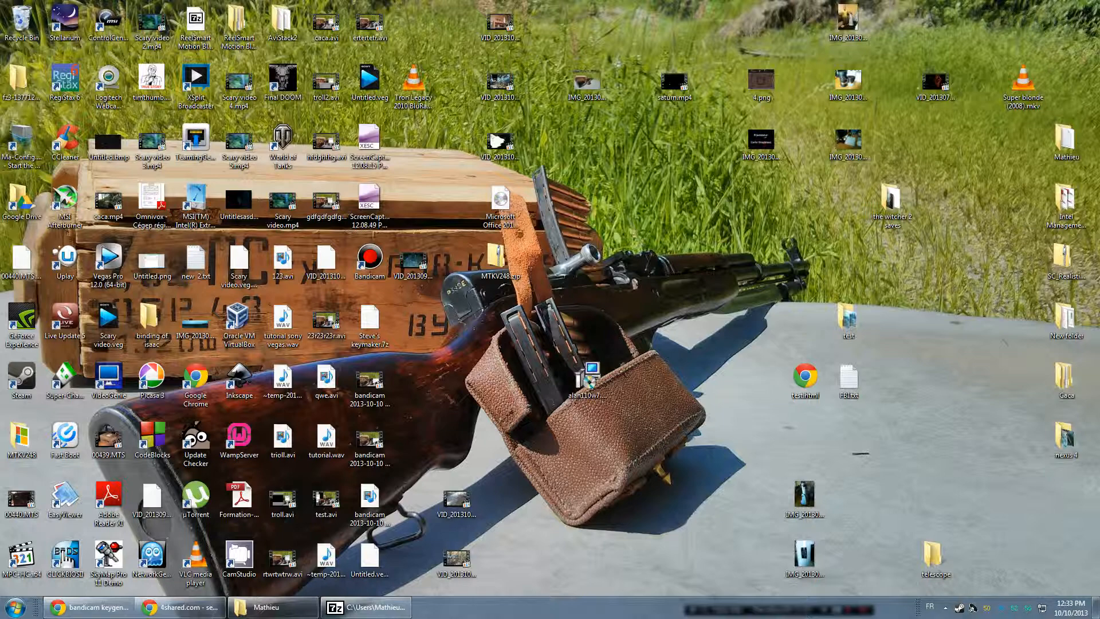
# Step: Turn on auto-hide for the Windows taskbar in its properties and accept the change
pyautogui.rightClick(931, 603)
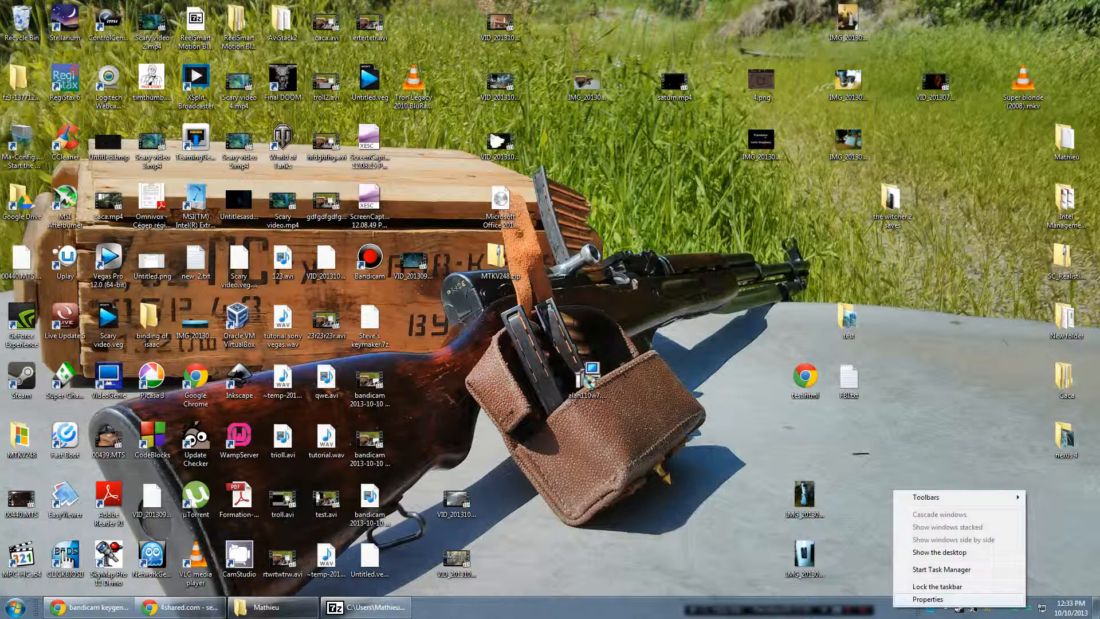
pyautogui.click(928, 600)
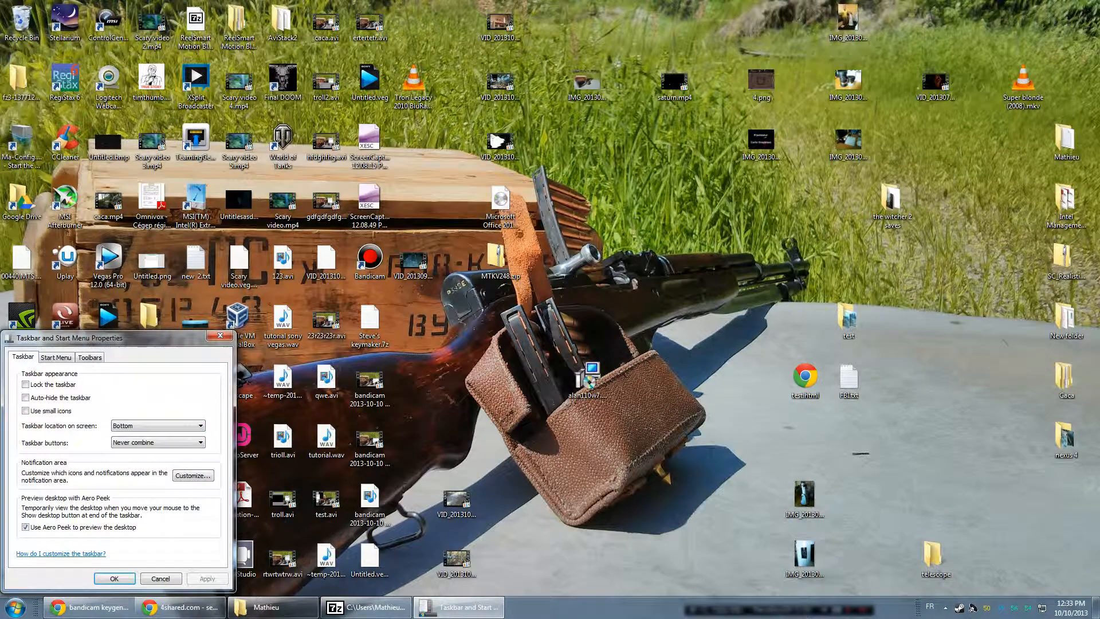
pyautogui.click(172, 442)
pyautogui.click(172, 443)
pyautogui.click(25, 397)
pyautogui.click(114, 578)
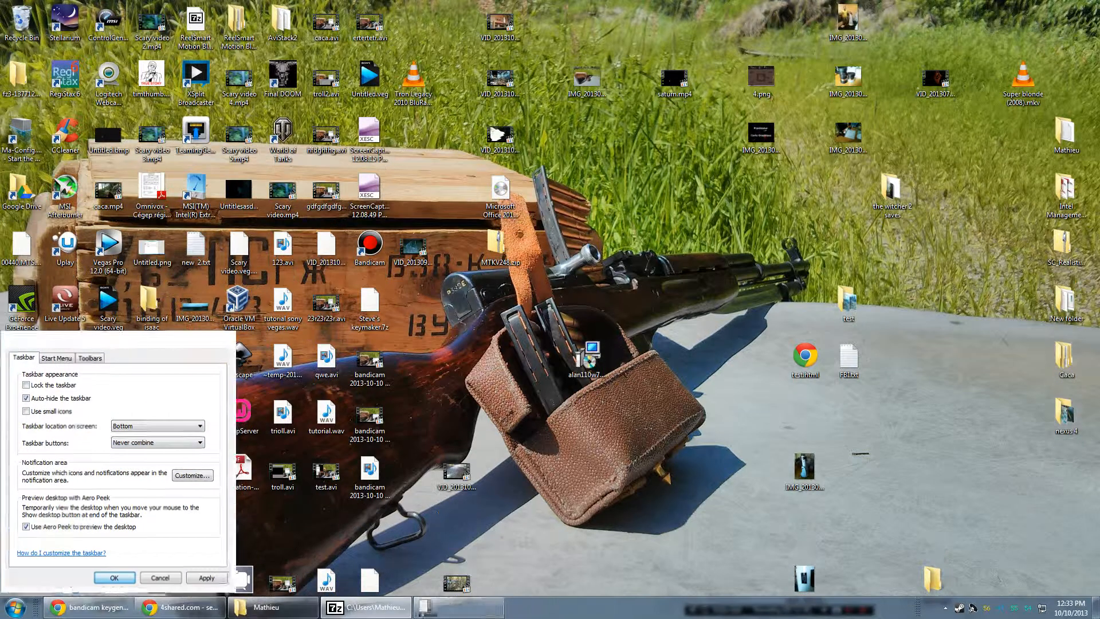